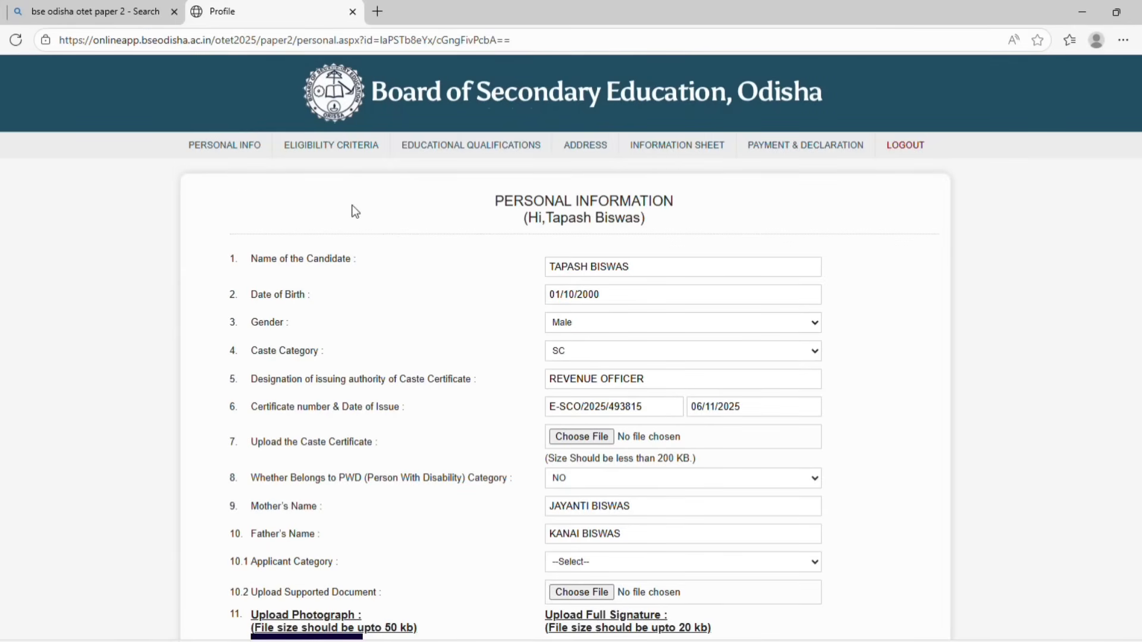
# Search the web in a new tab for "present time in india", and return to the Profile form
pyautogui.scroll(-1, 621, 388)
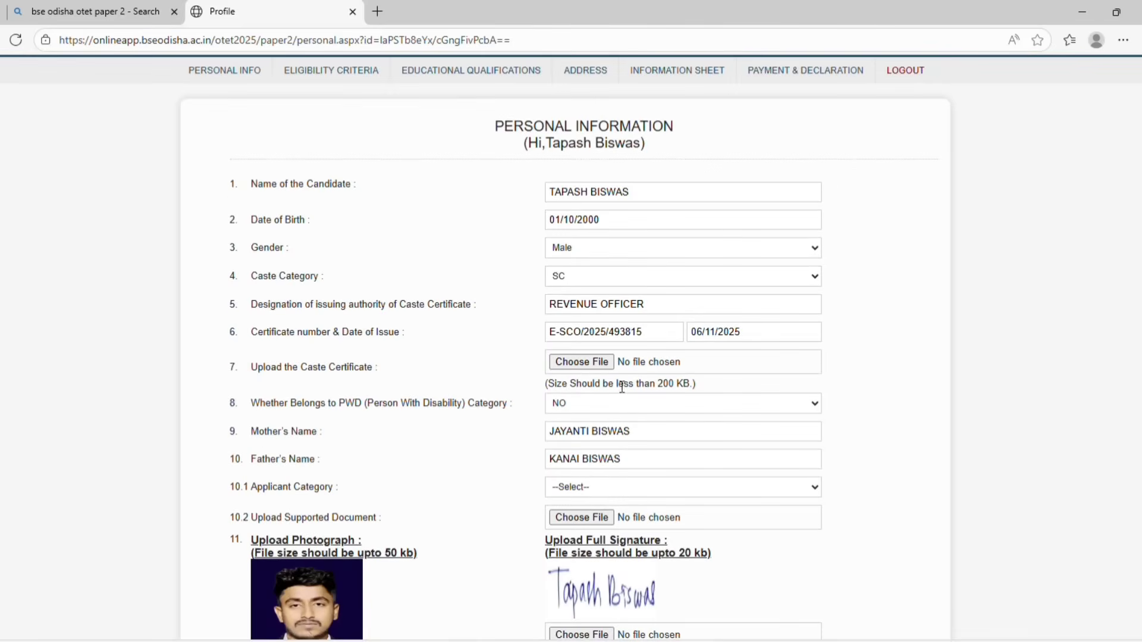
pyautogui.scroll(1, 591, 343)
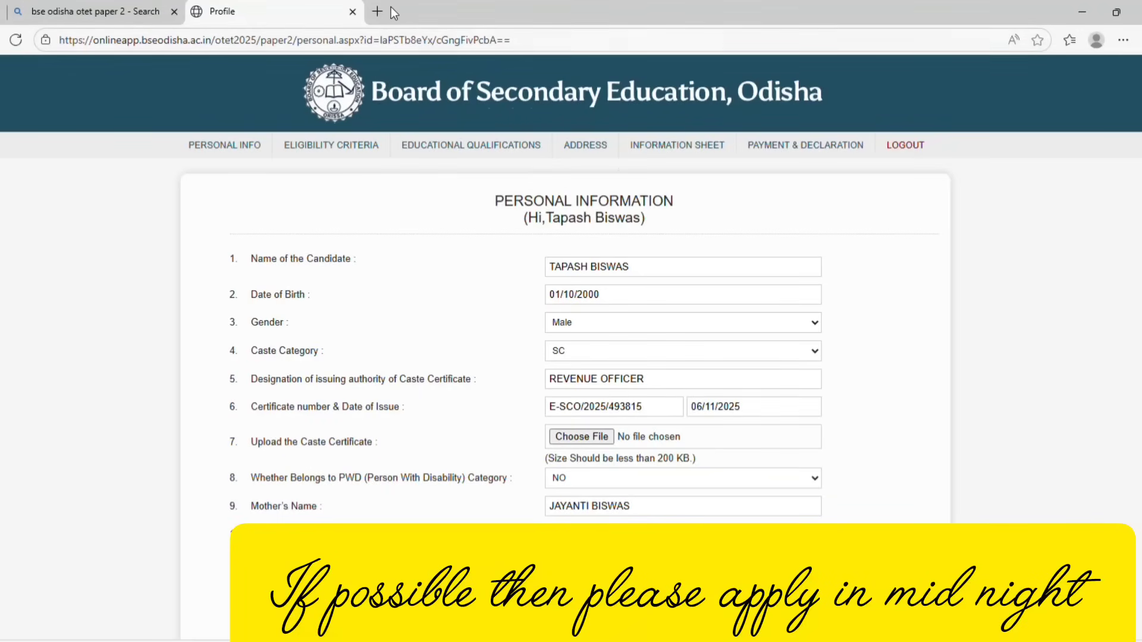
pyautogui.click(376, 13)
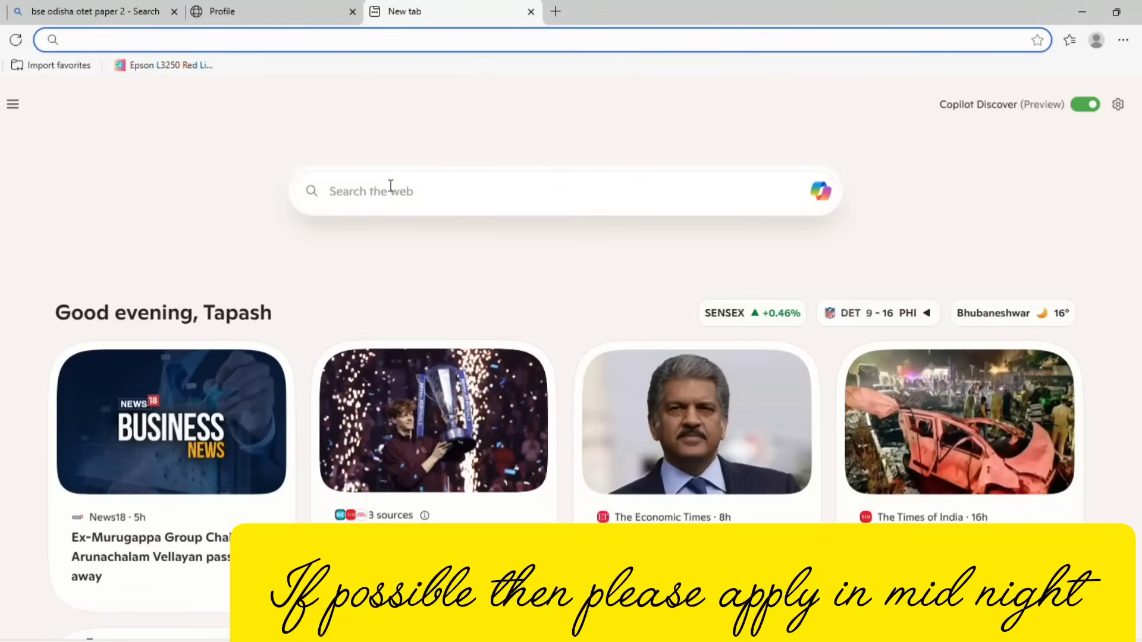
pyautogui.click(398, 202)
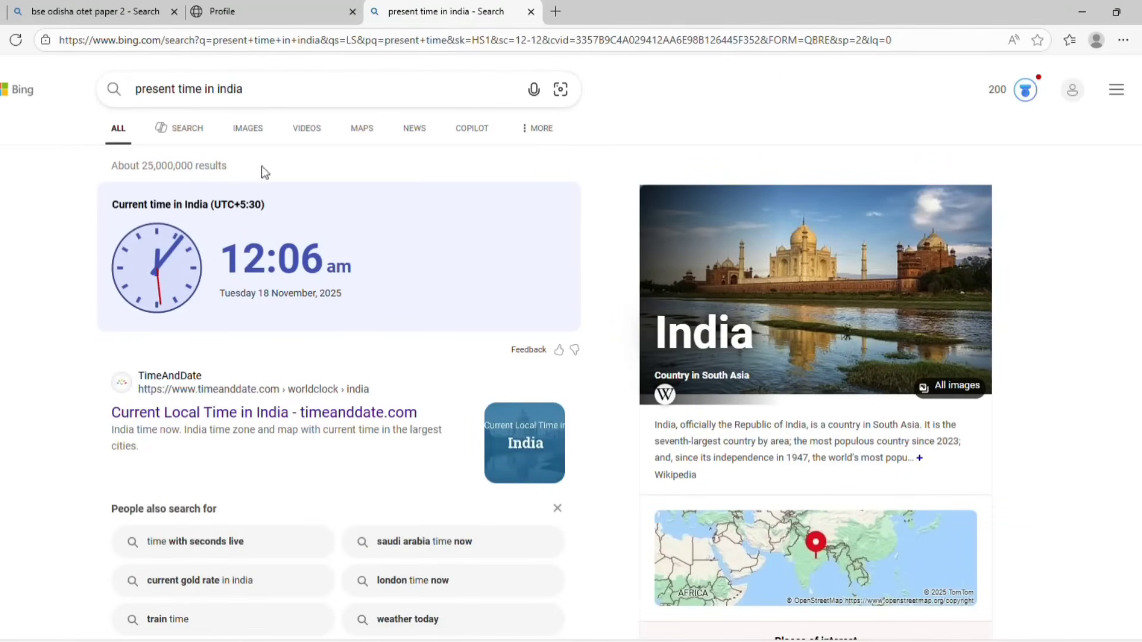
pyautogui.click(245, 12)
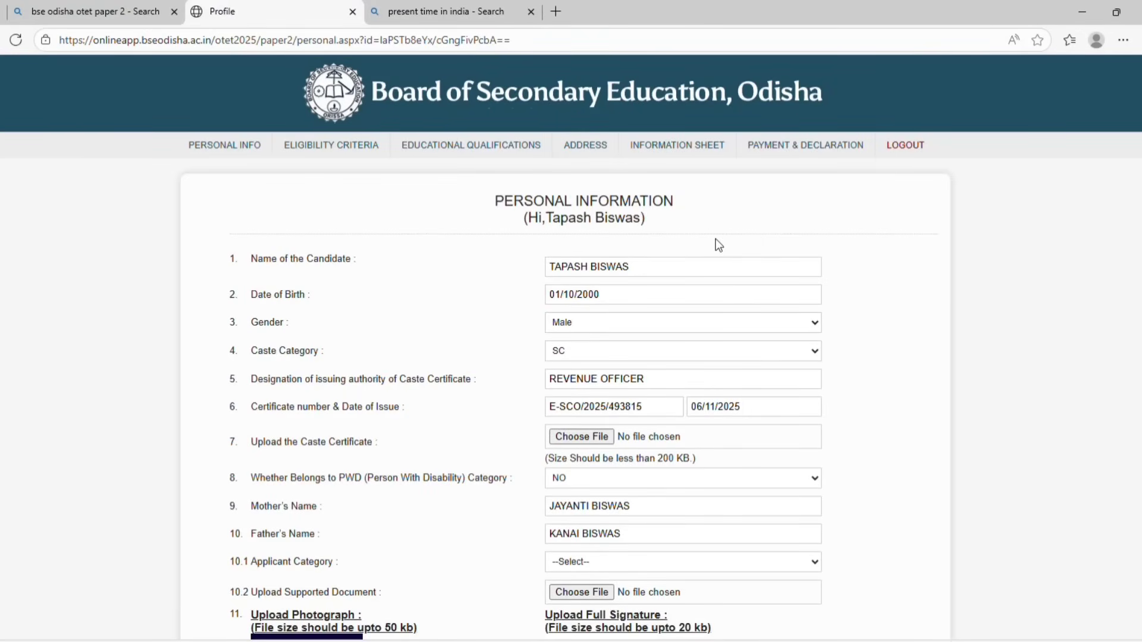
# Look through the personal information form and check the candidate's name and date of birth, leaving the date picker closed
pyautogui.scroll(-3, 719, 245)
pyautogui.scroll(2, 604, 457)
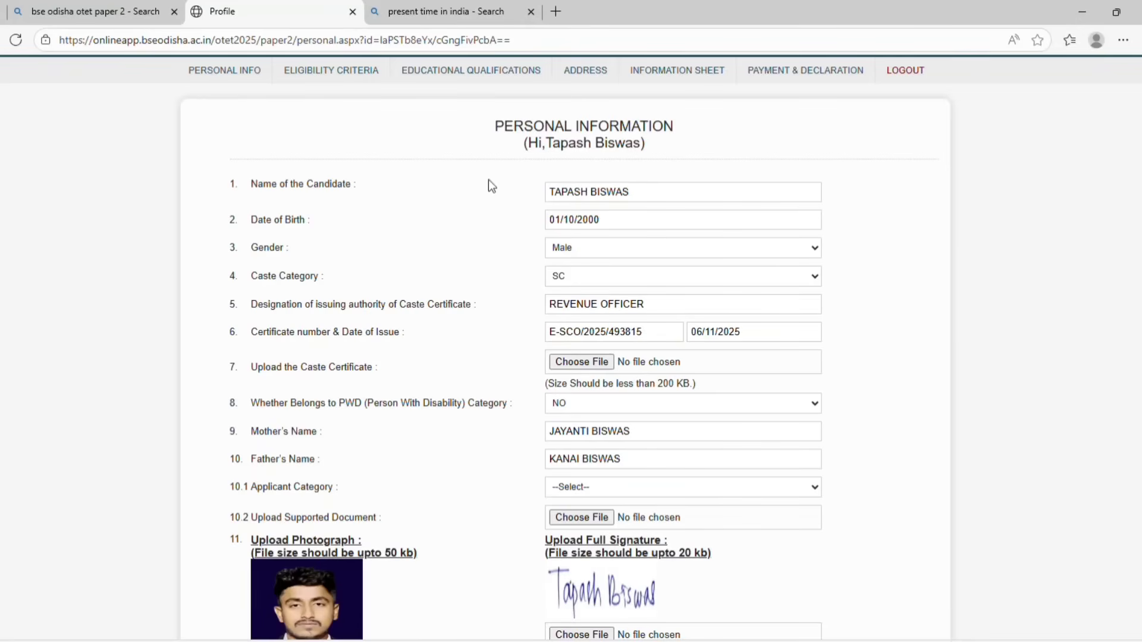
pyautogui.scroll(-2, 530, 178)
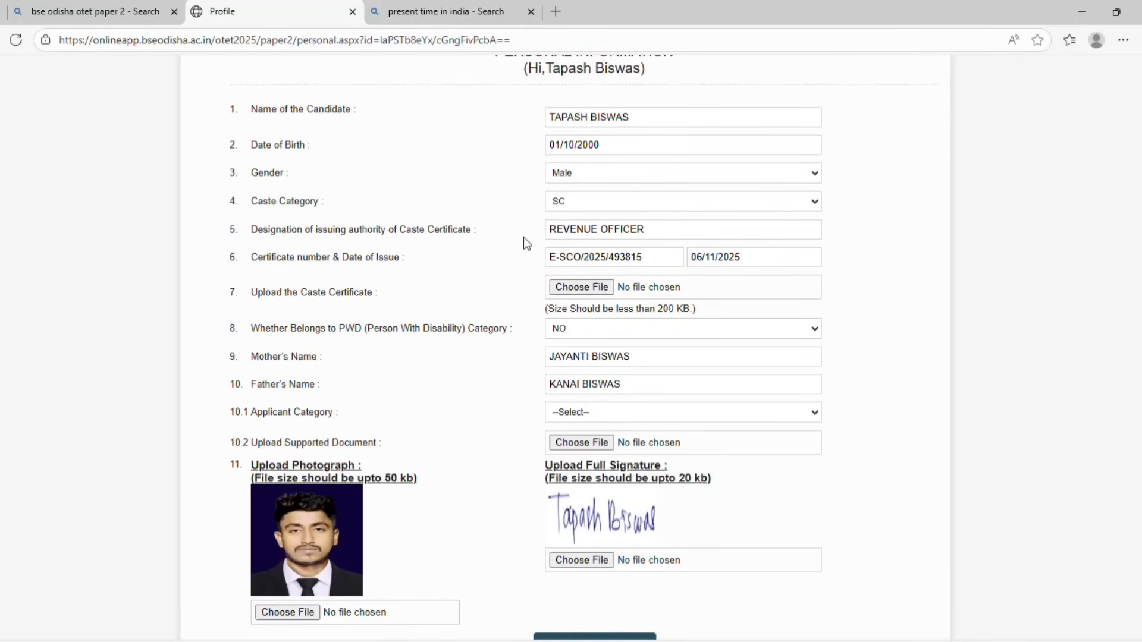
pyautogui.scroll(2, 616, 124)
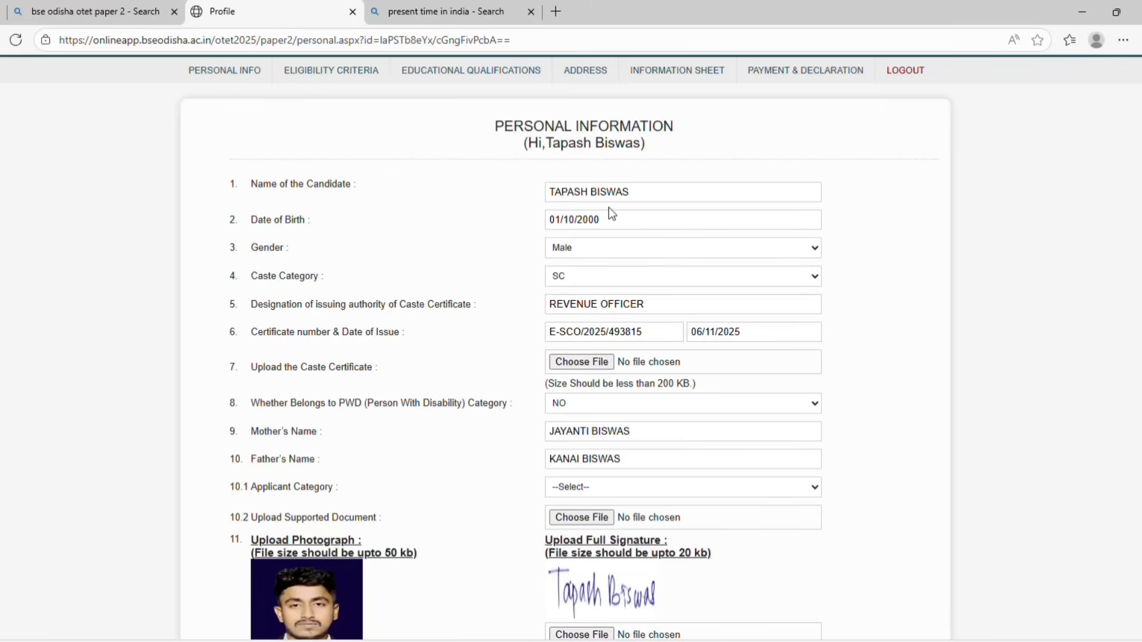
pyautogui.moveTo(548, 191); pyautogui.dragTo(642, 193)
pyautogui.moveTo(548, 224); pyautogui.dragTo(613, 232)
pyautogui.click(479, 223)
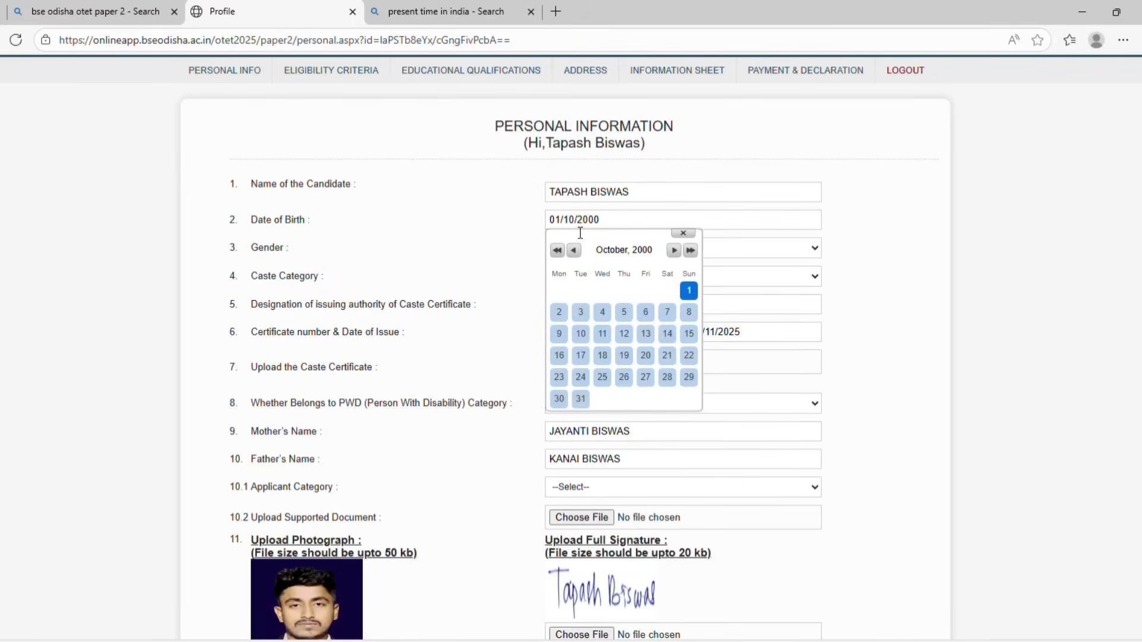
pyautogui.click(805, 220)
pyautogui.doubleClick(804, 222)
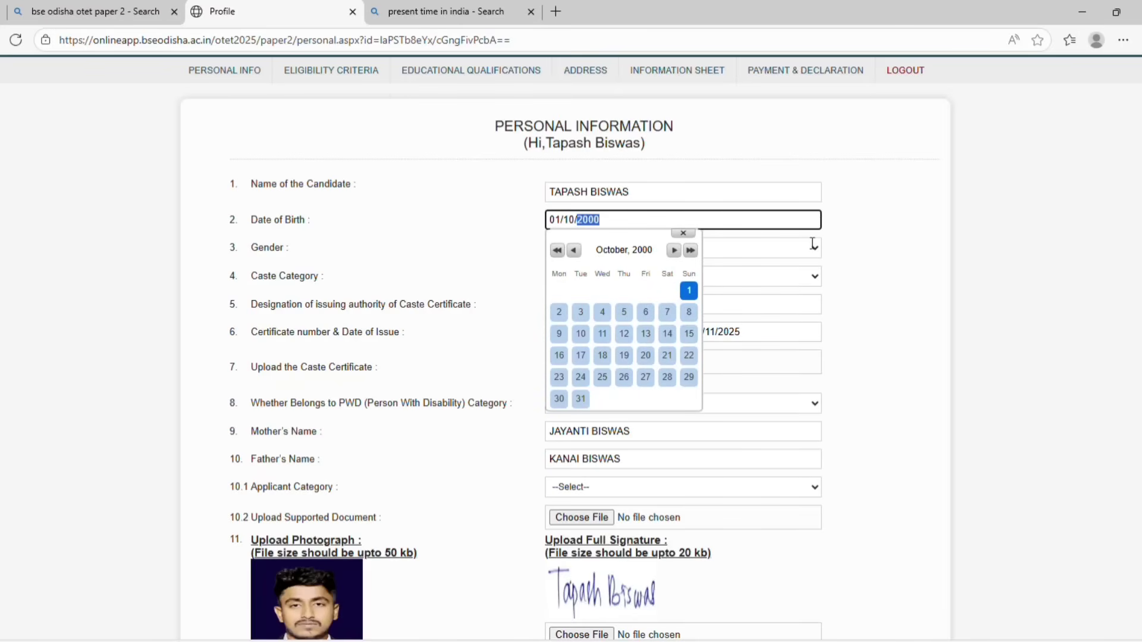
pyautogui.click(804, 233)
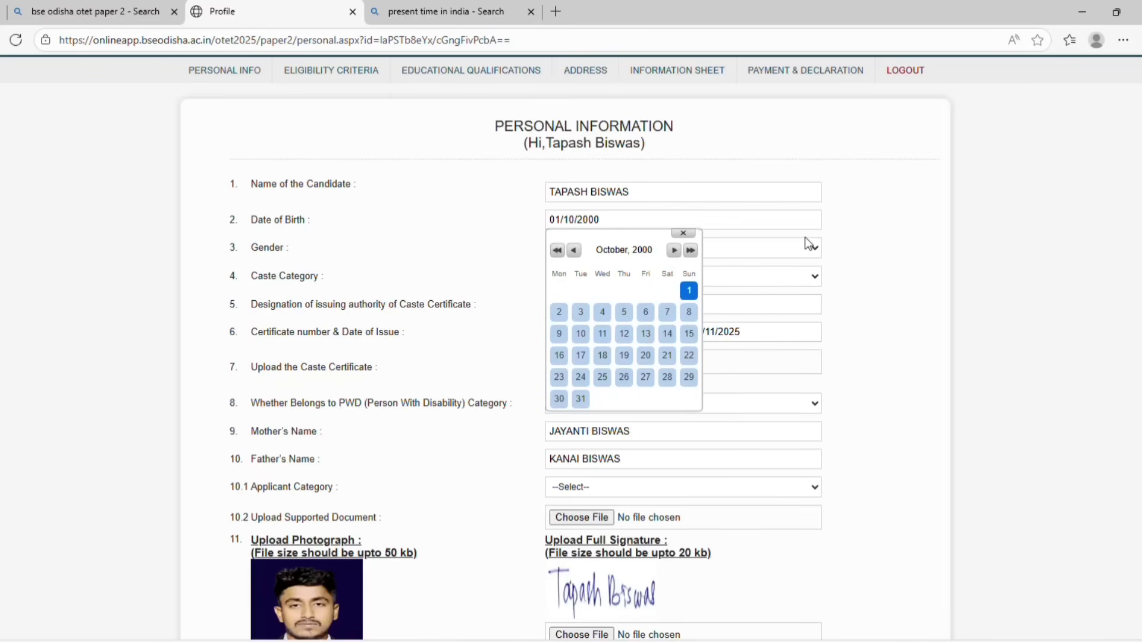
pyautogui.click(686, 236)
# Check the gender, caste category, issuing authority designation, and the caste certificate's number and date of issue
pyautogui.click(687, 242)
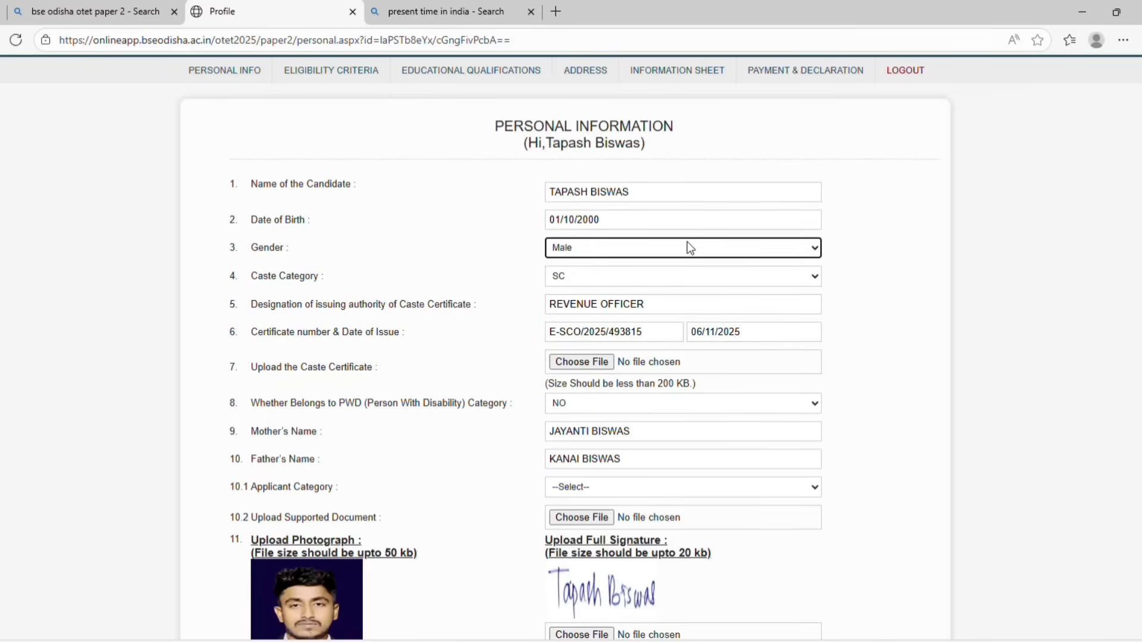
pyautogui.click(677, 274)
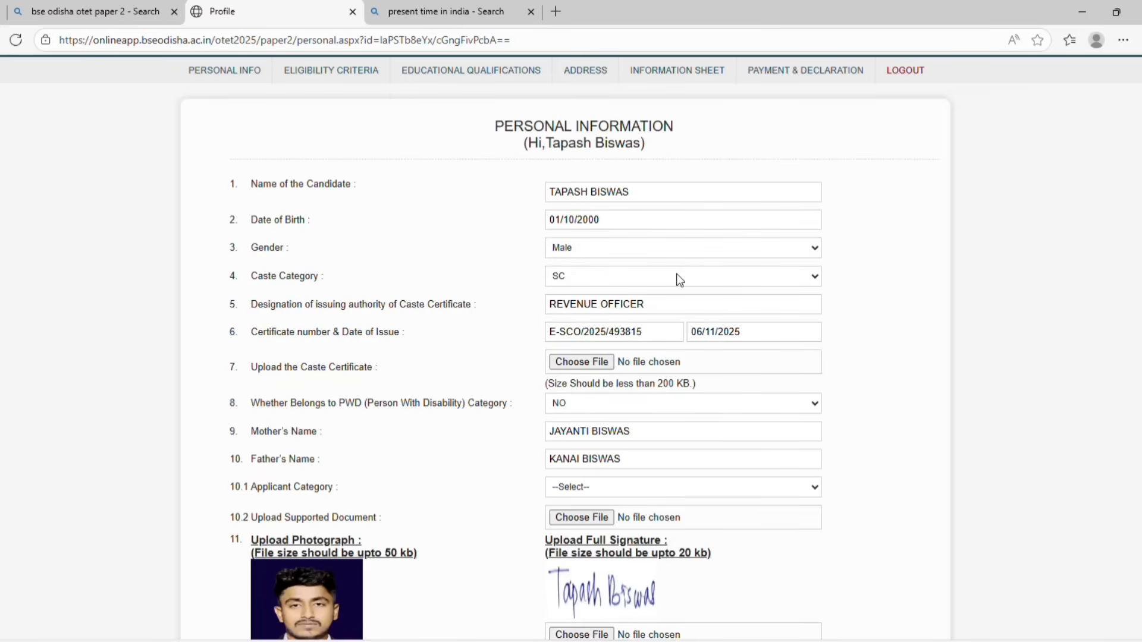
pyautogui.click(543, 313)
pyautogui.click(559, 307)
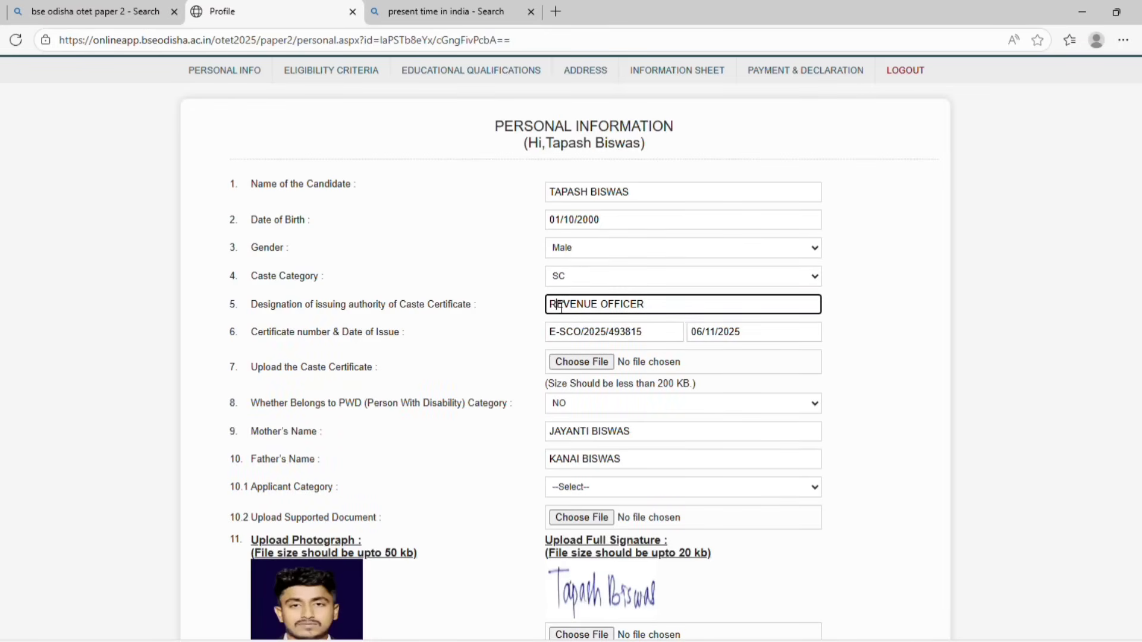
pyautogui.moveTo(560, 308); pyautogui.dragTo(665, 307)
pyautogui.click(559, 341)
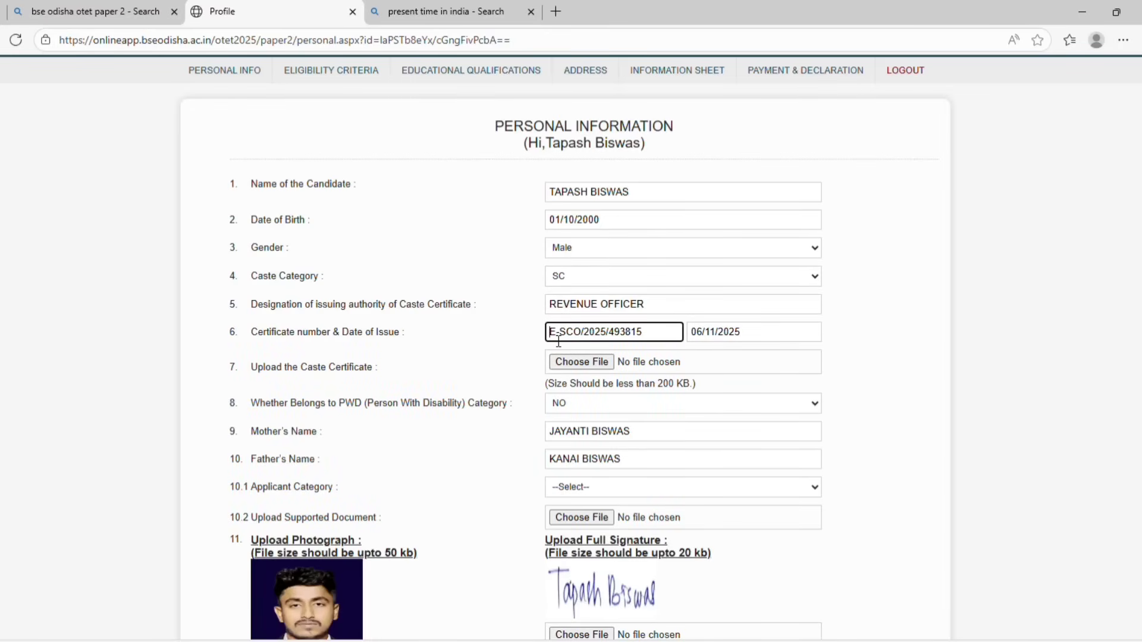
pyautogui.moveTo(558, 342); pyautogui.dragTo(754, 335)
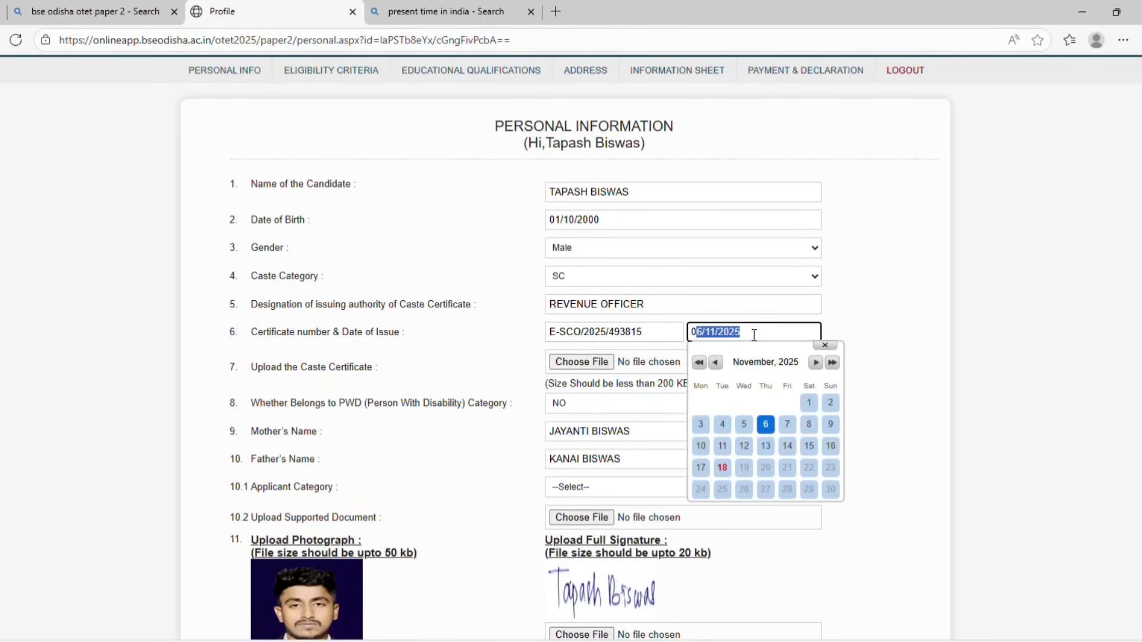
pyautogui.click(532, 355)
pyautogui.click(686, 242)
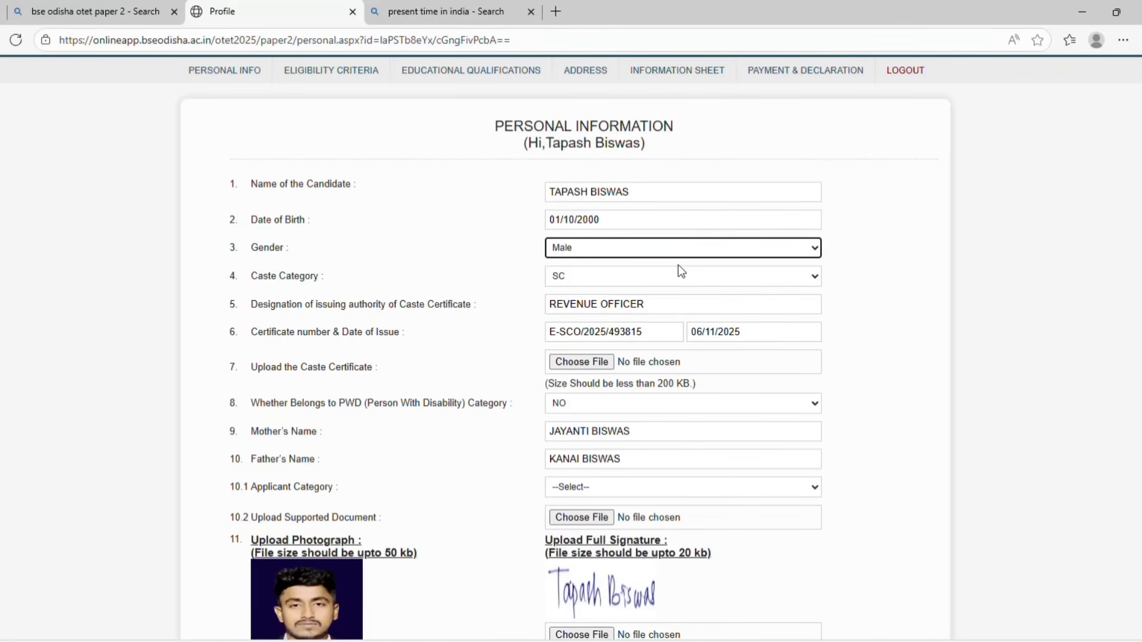
pyautogui.click(680, 279)
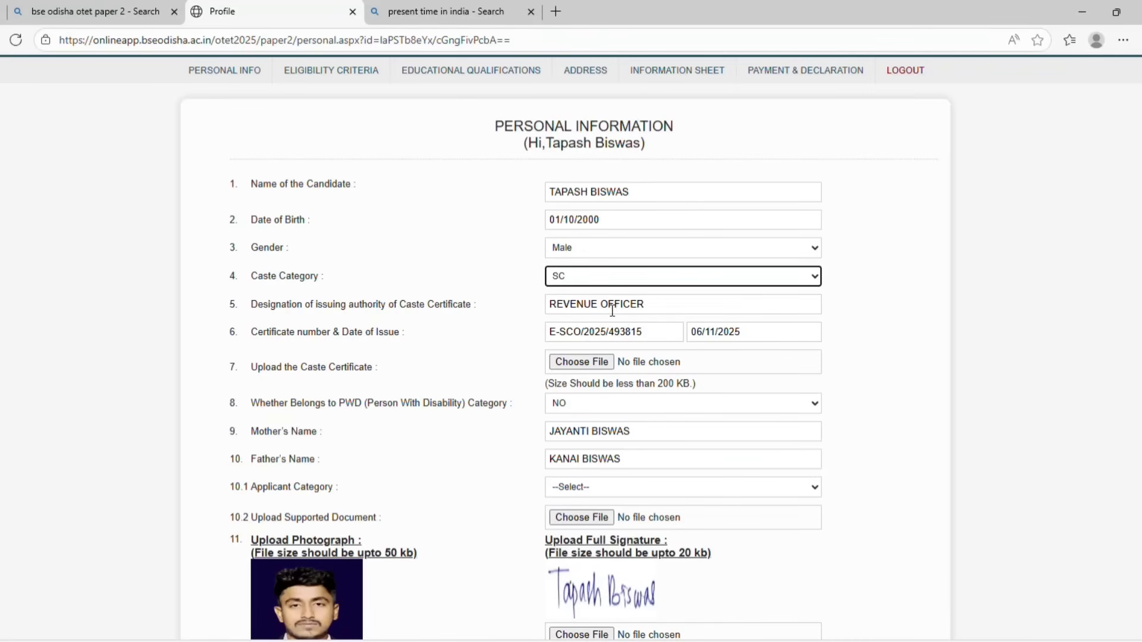
pyautogui.click(542, 313)
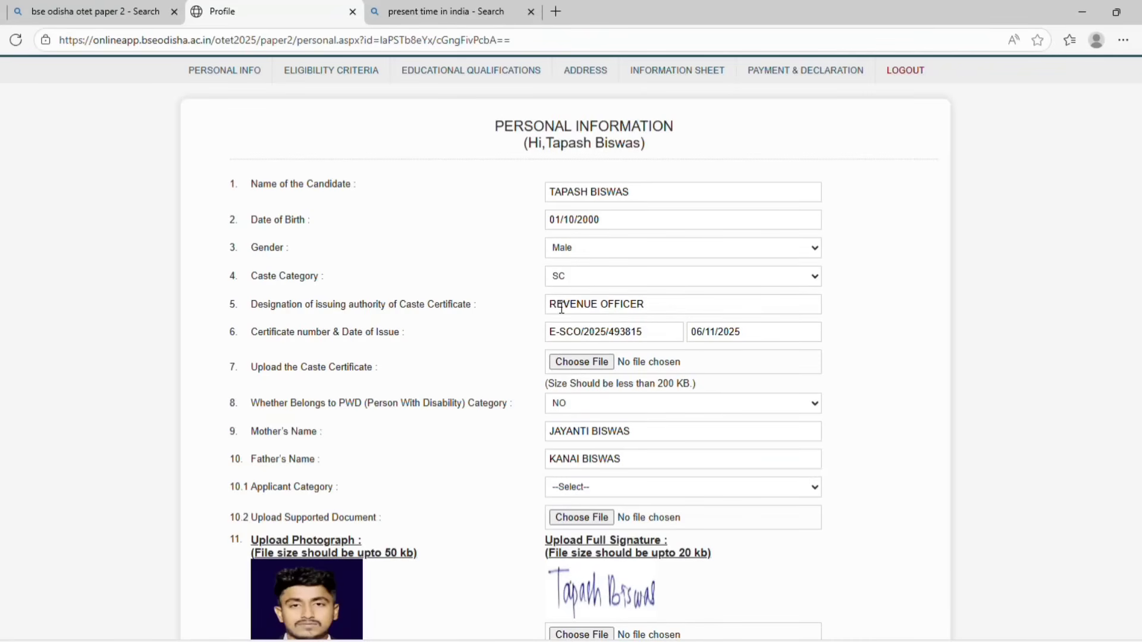
pyautogui.moveTo(557, 305); pyautogui.dragTo(663, 306)
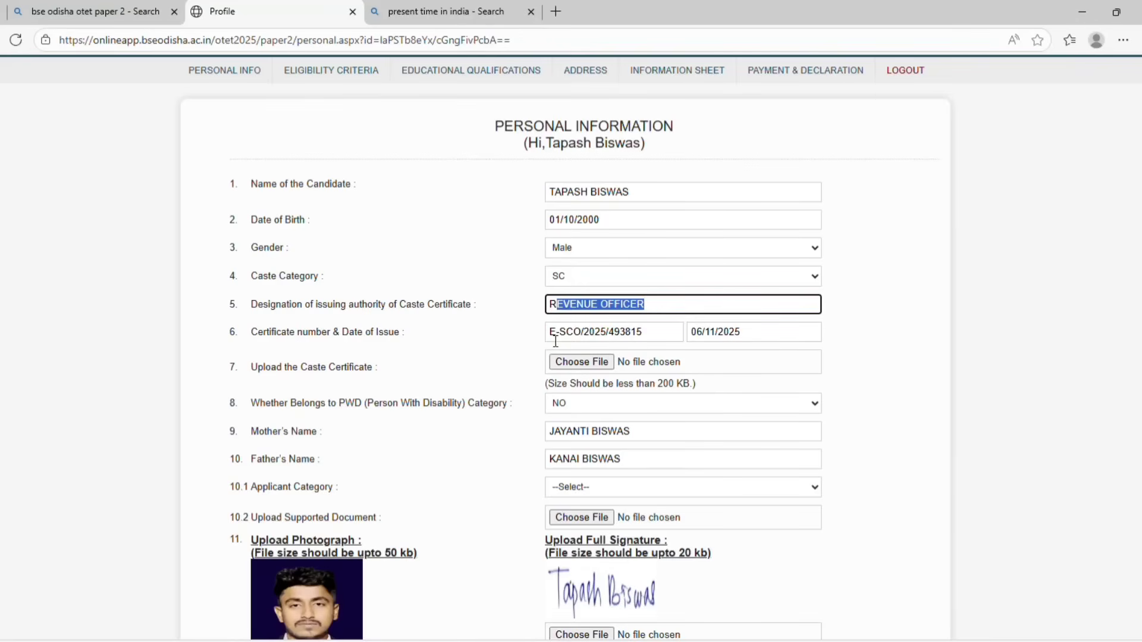
pyautogui.moveTo(555, 341); pyautogui.dragTo(735, 332)
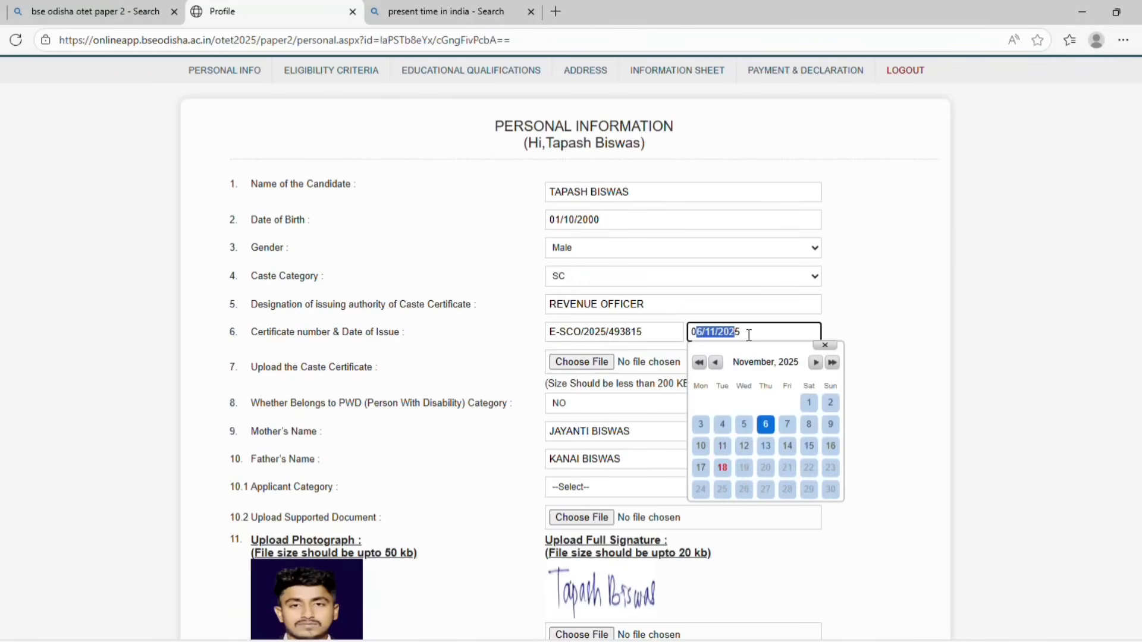
pyautogui.click(532, 355)
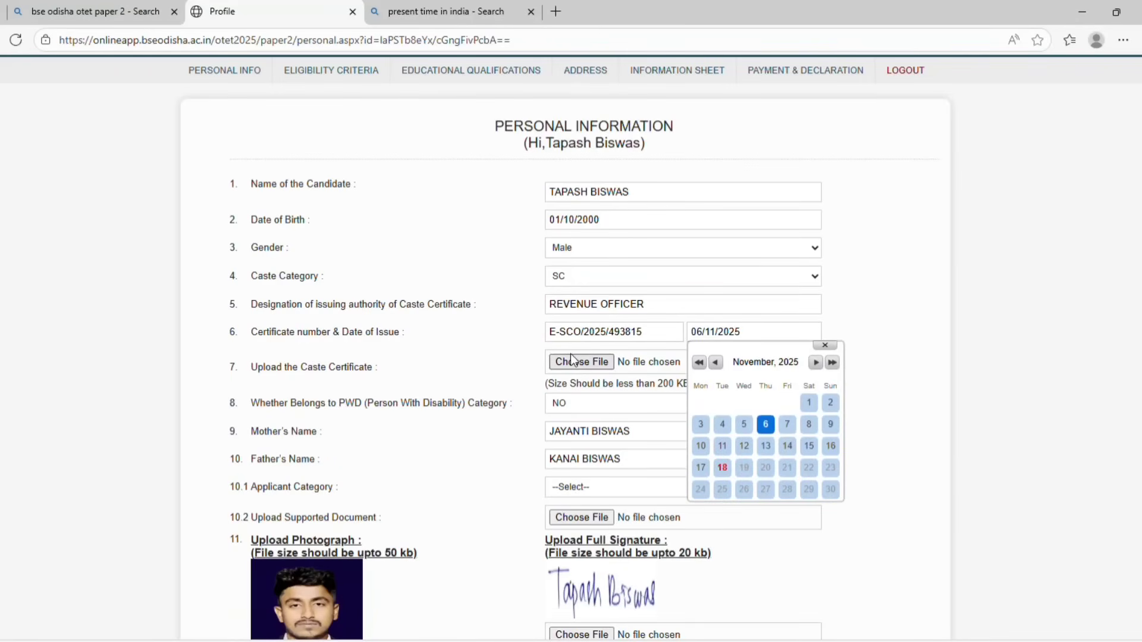
# Attach caste-200-kb.jpg as the caste certificate and close the date-of-issue calendar
pyautogui.scroll(-1, 569, 354)
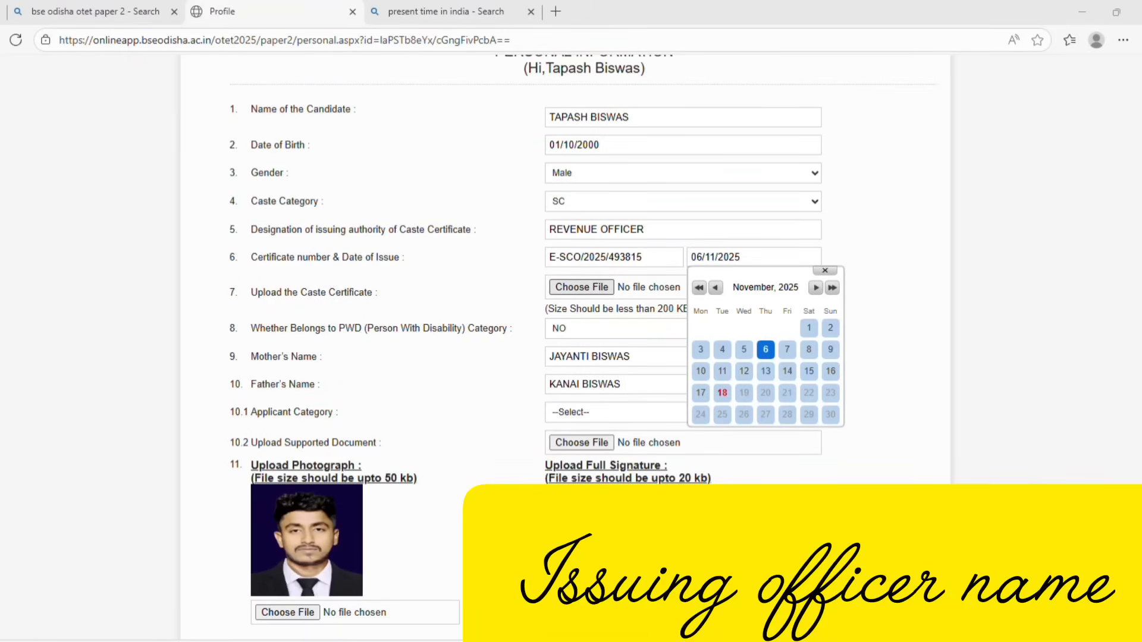
pyautogui.click(891, 589)
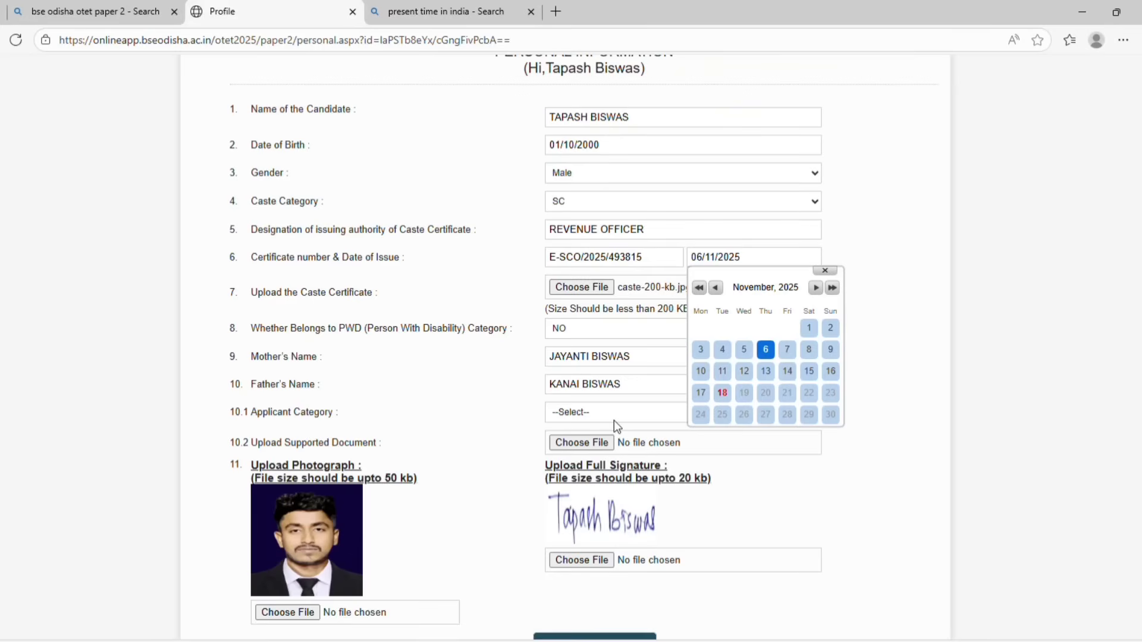
pyautogui.click(826, 271)
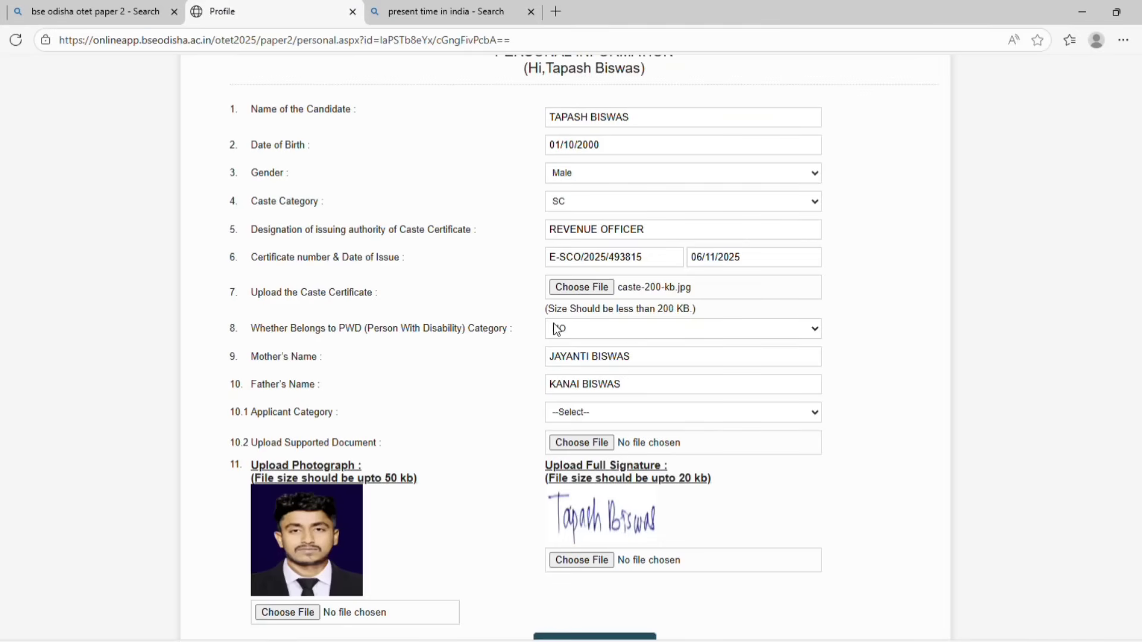
# Check the PWD category selection and the mother's and father's name entries
pyautogui.click(633, 323)
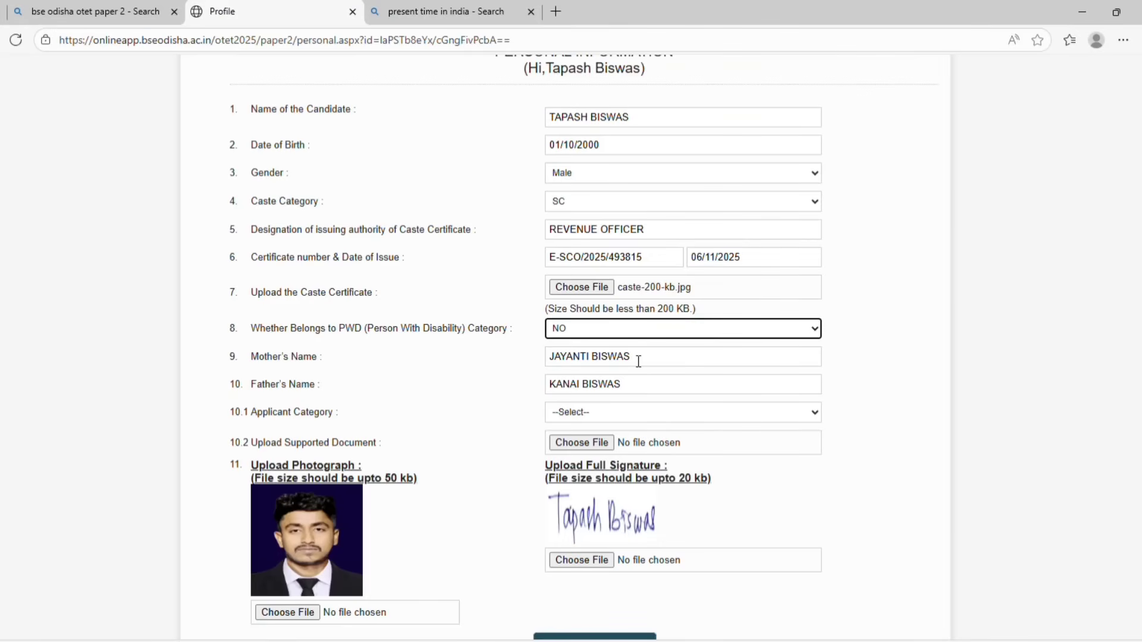
pyautogui.moveTo(632, 359); pyautogui.dragTo(541, 359)
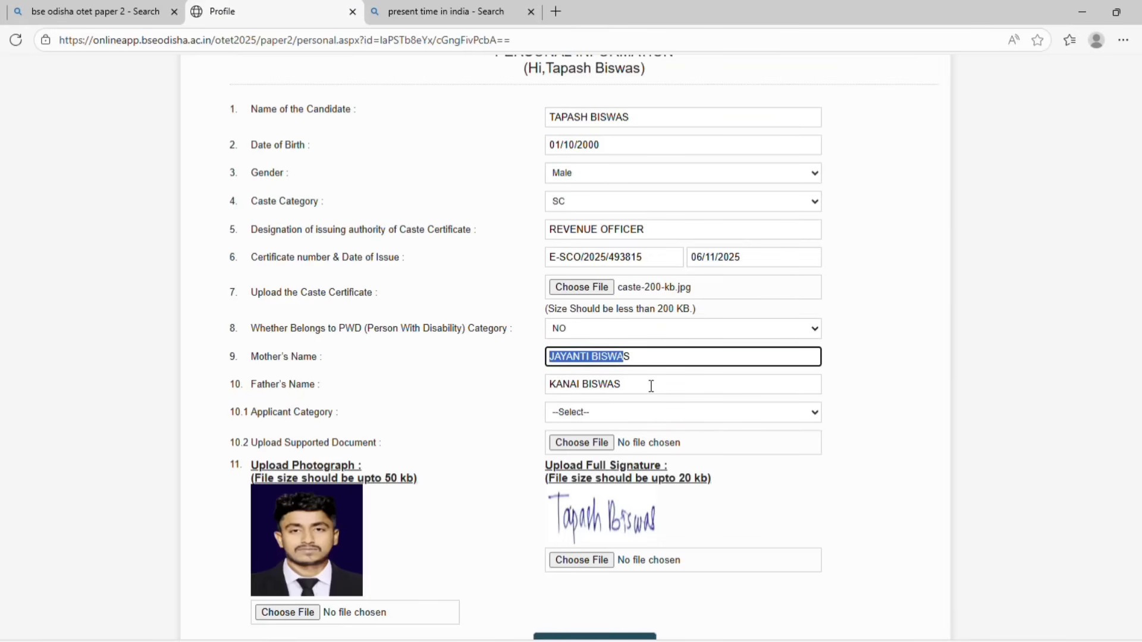
pyautogui.moveTo(650, 388); pyautogui.dragTo(529, 388)
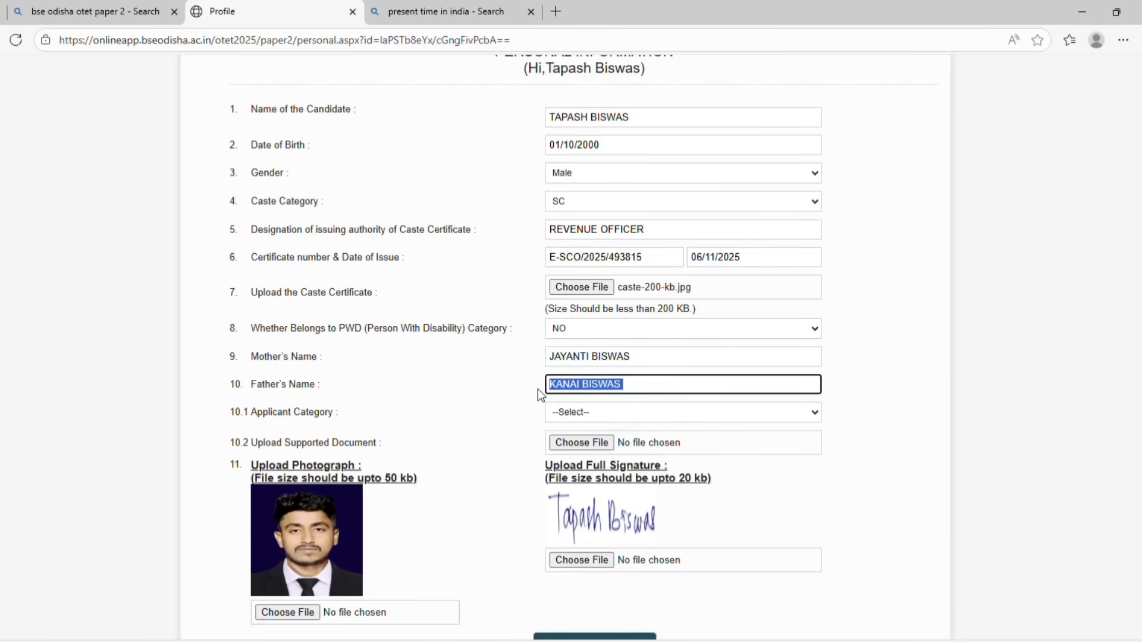
# Set the applicant category to Fresh (Completed Teacher Education Training Courses)
pyautogui.scroll(-1, 538, 389)
pyautogui.click(574, 353)
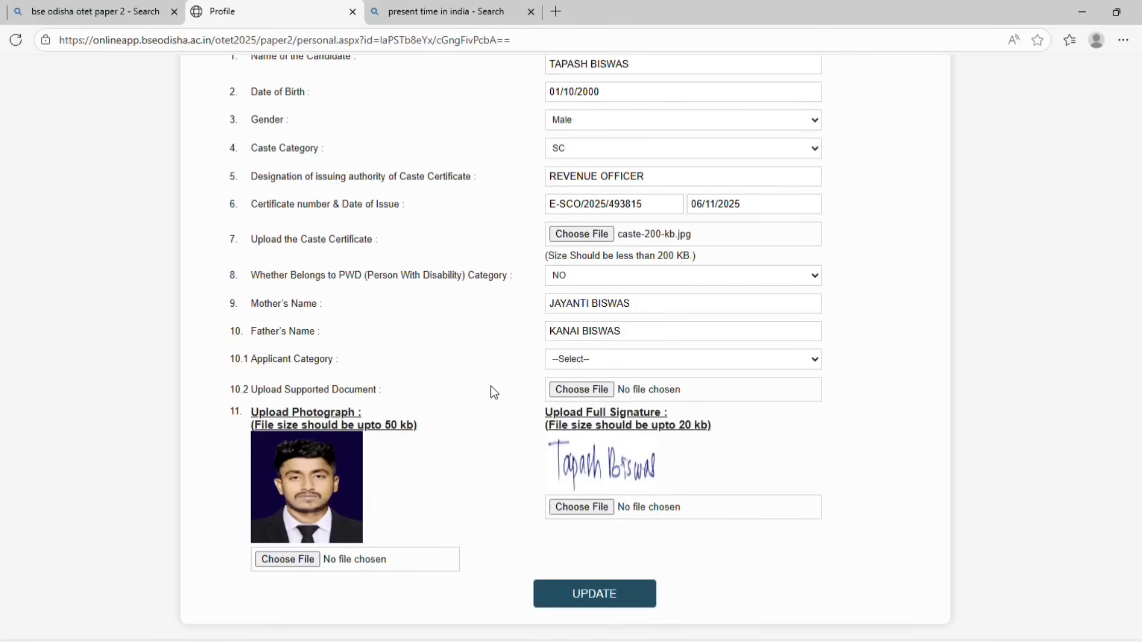
pyautogui.moveTo(491, 387); pyautogui.dragTo(657, 413)
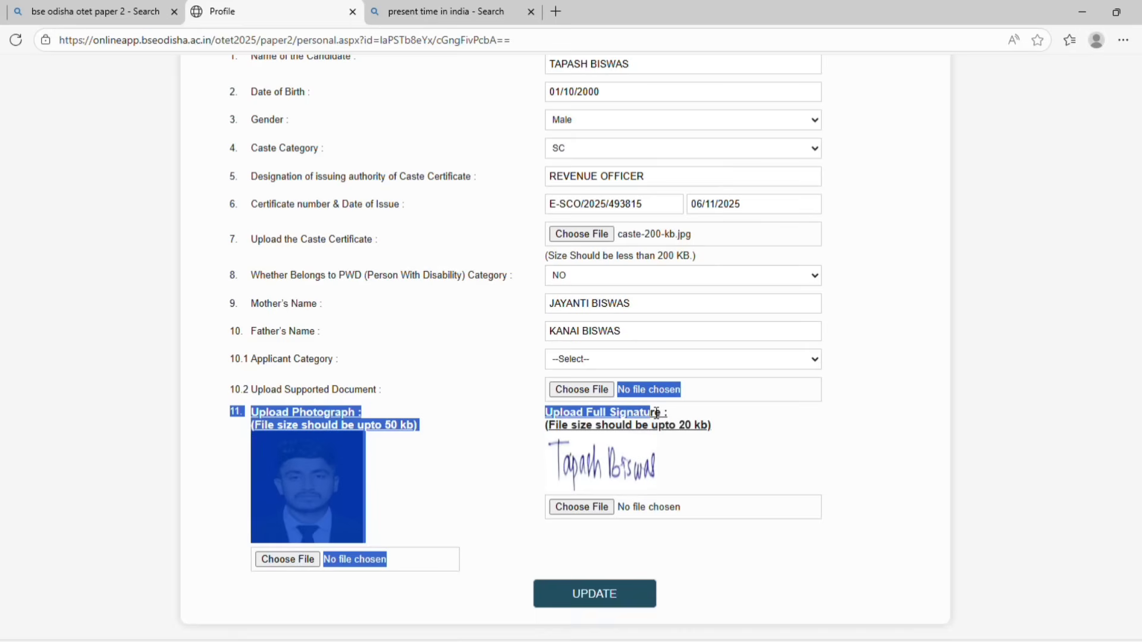
pyautogui.click(582, 390)
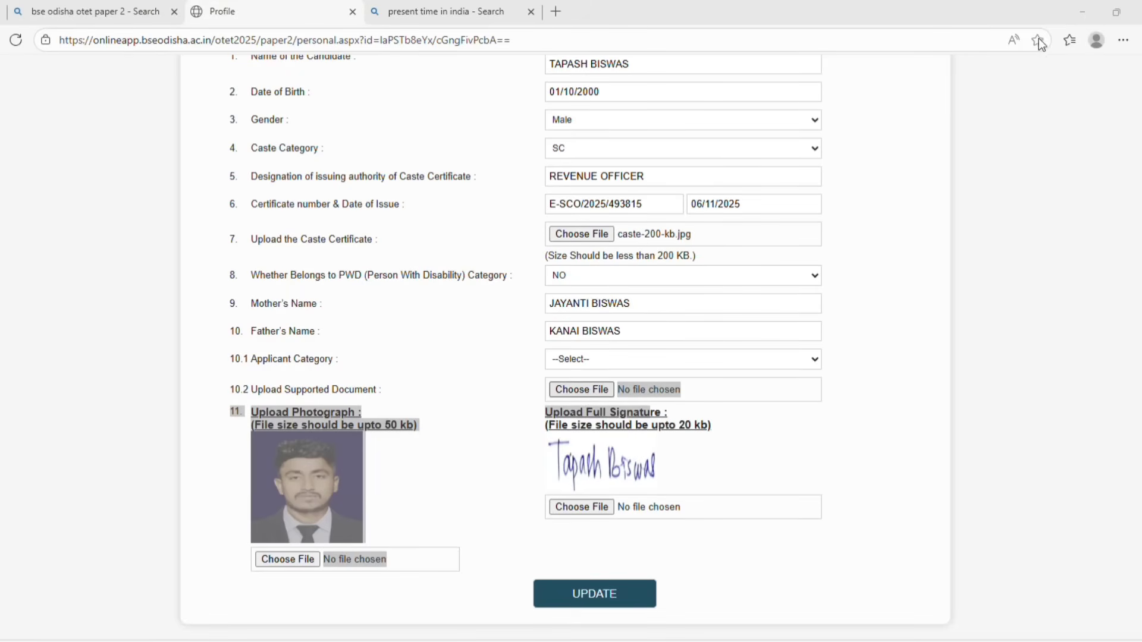
pyautogui.click(849, 408)
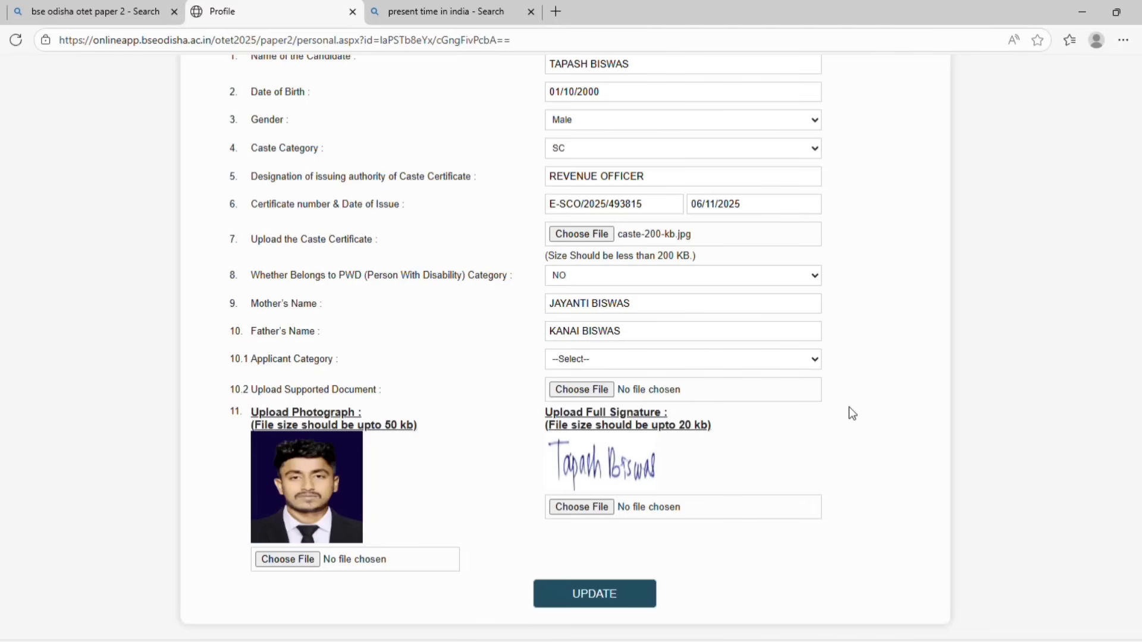
pyautogui.click(626, 399)
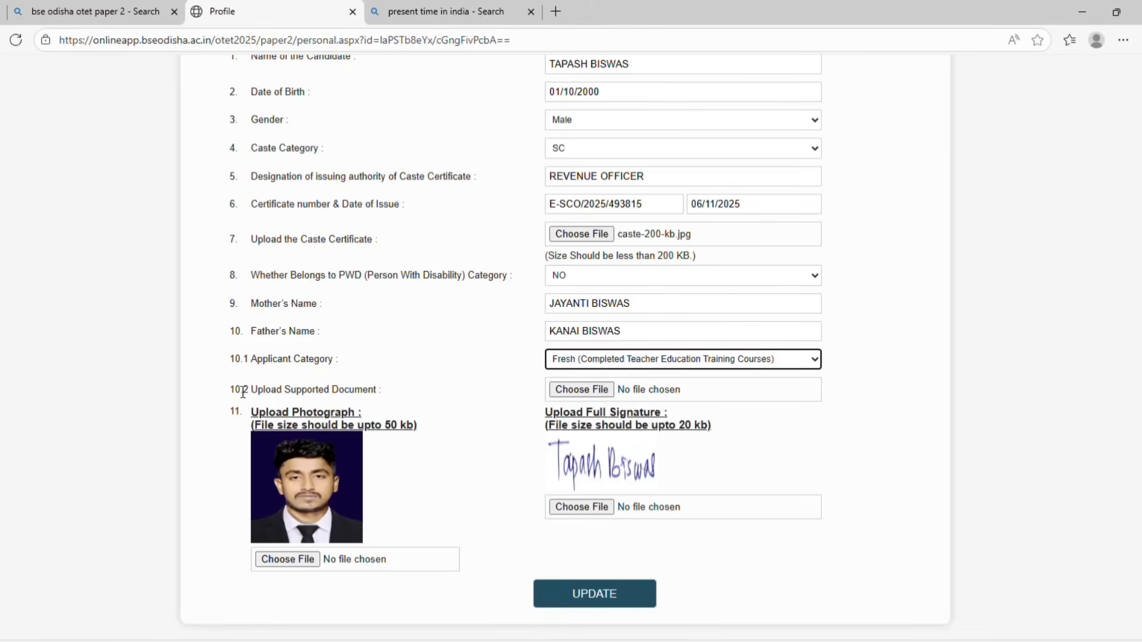
pyautogui.moveTo(227, 390); pyautogui.dragTo(407, 399)
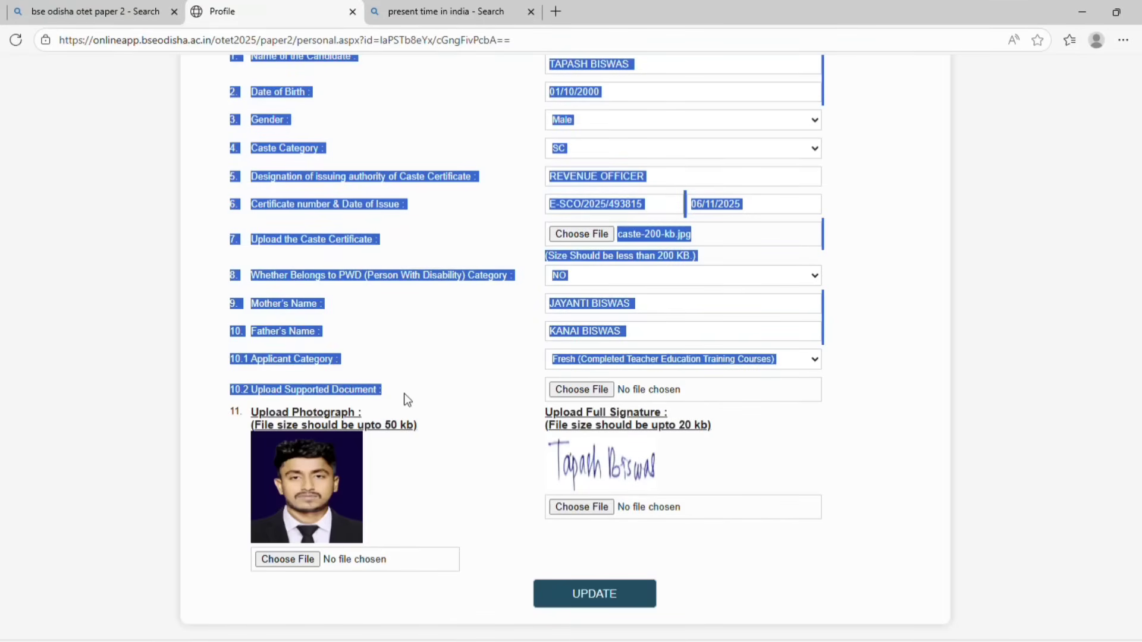
pyautogui.click(405, 394)
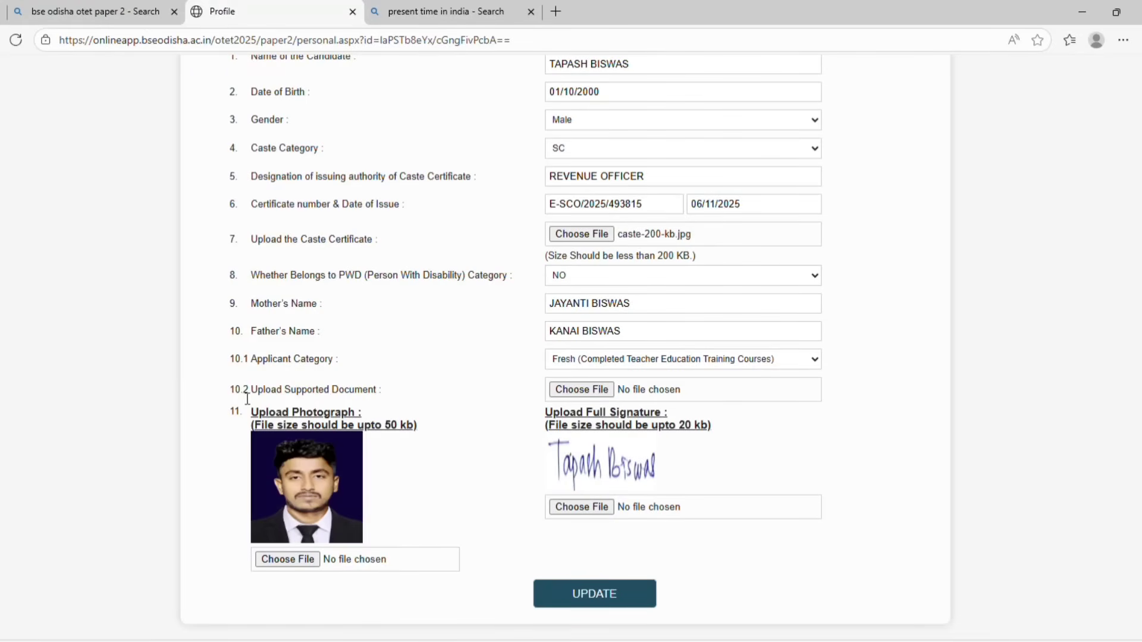
# Attach 4 sem mark sheet.pdf as the supported document in field 10.2
pyautogui.moveTo(223, 393); pyautogui.dragTo(380, 402)
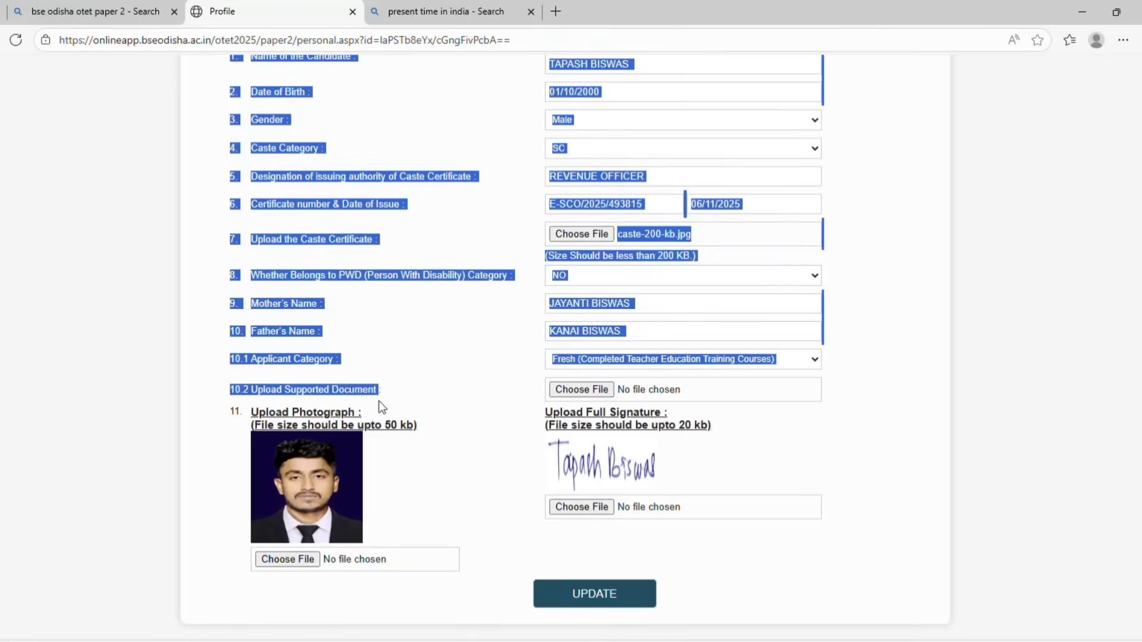
pyautogui.click(428, 387)
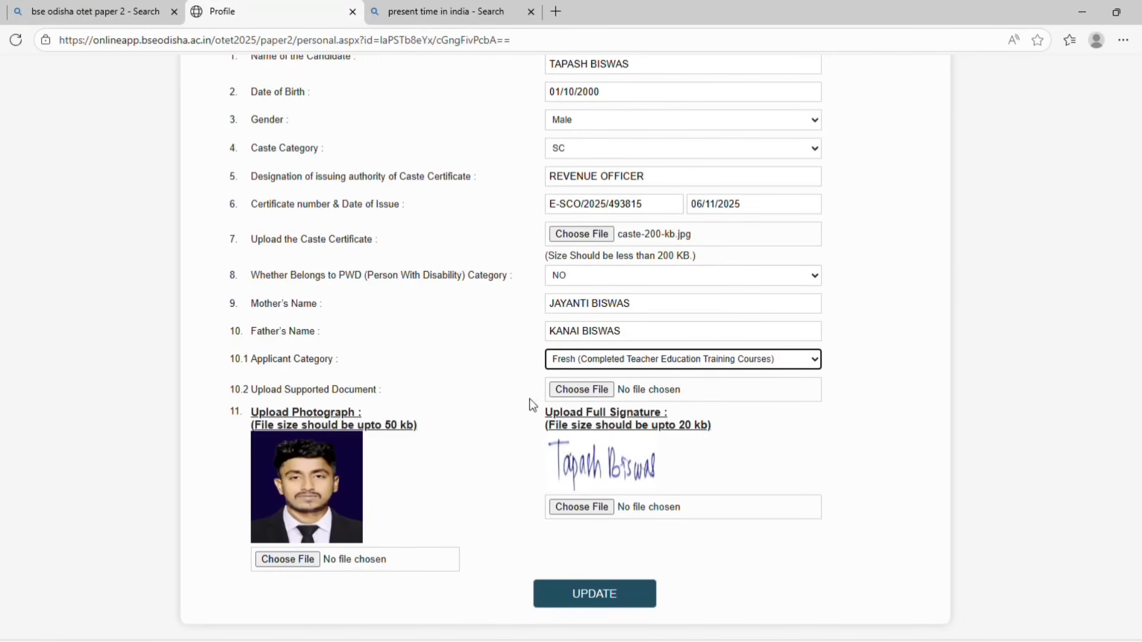
pyautogui.moveTo(226, 395); pyautogui.dragTo(404, 394)
pyautogui.click(218, 391)
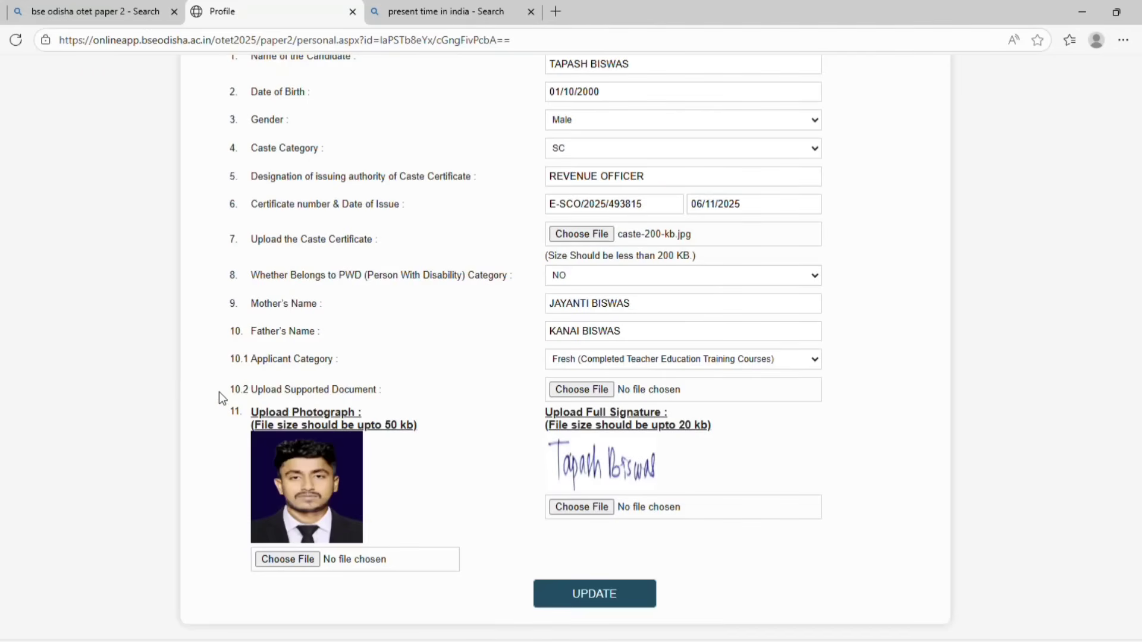
pyautogui.moveTo(223, 392); pyautogui.dragTo(381, 406)
pyautogui.click(459, 381)
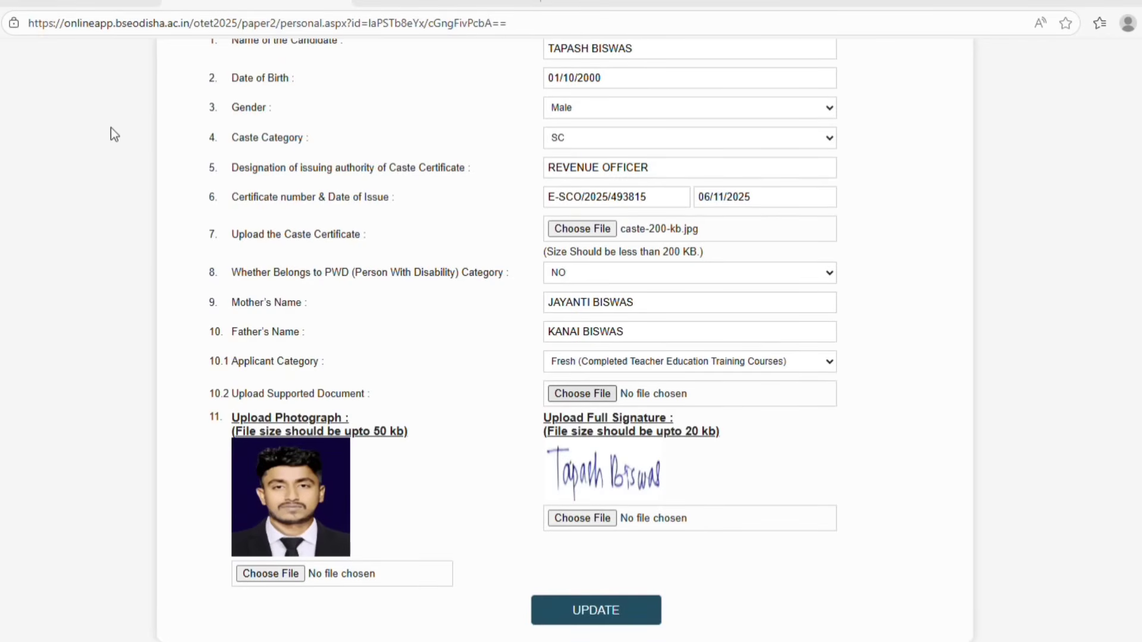
pyautogui.click(993, 636)
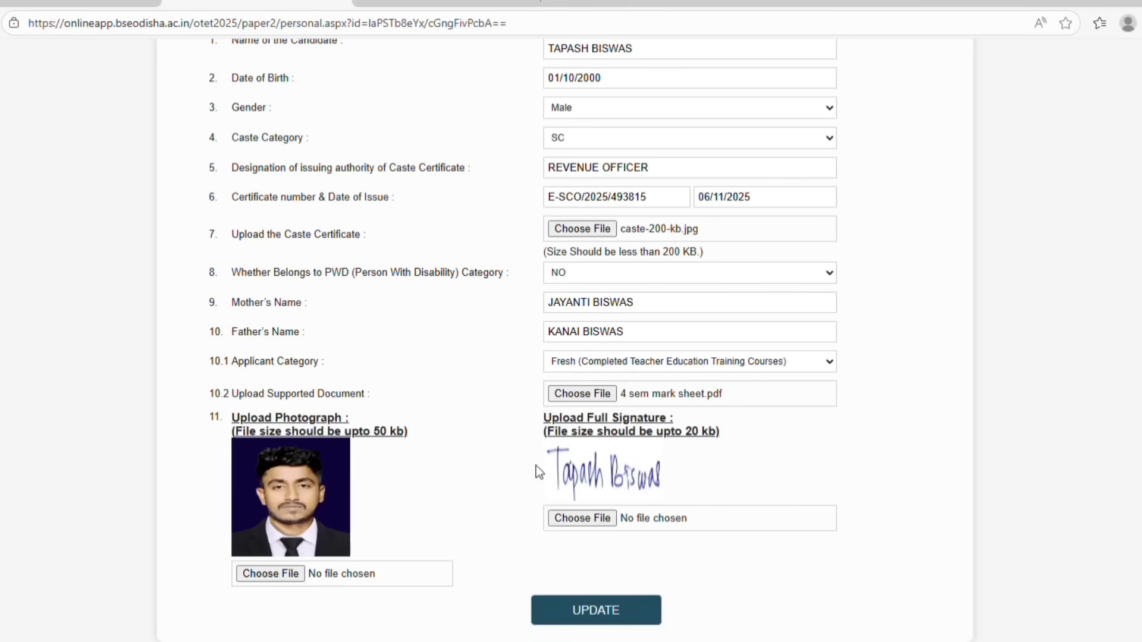
# Review the completed personal information form, and submit the update, accepting deletion of the eligibility and education qualification data
pyautogui.scroll(2, 492, 402)
pyautogui.scroll(2, 492, 403)
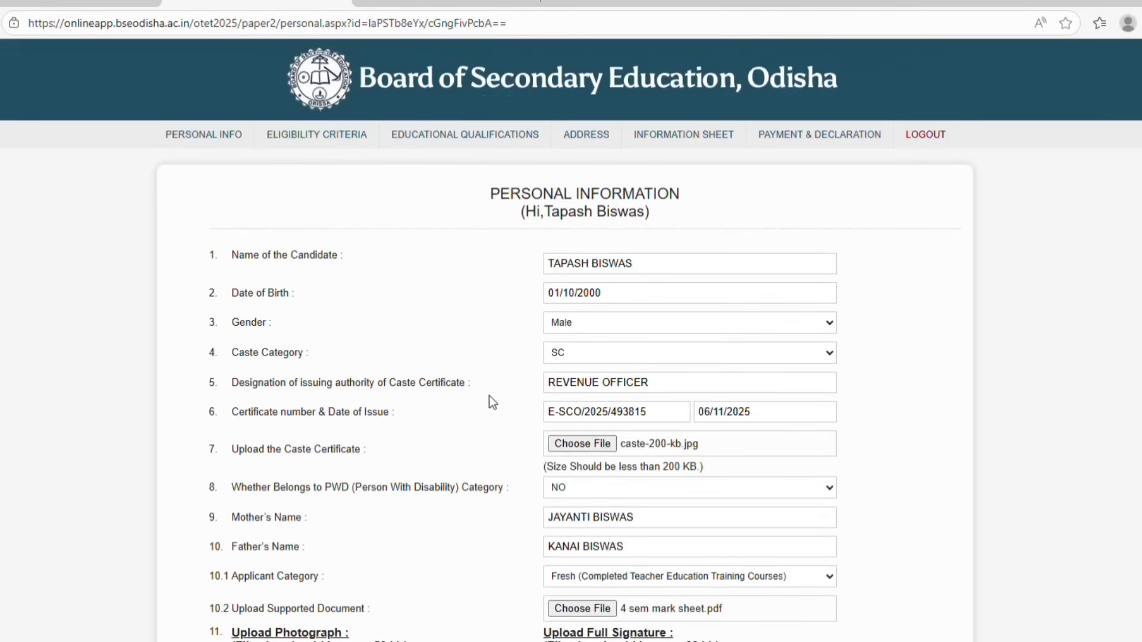
pyautogui.scroll(-1, 492, 402)
pyautogui.scroll(-2, 492, 402)
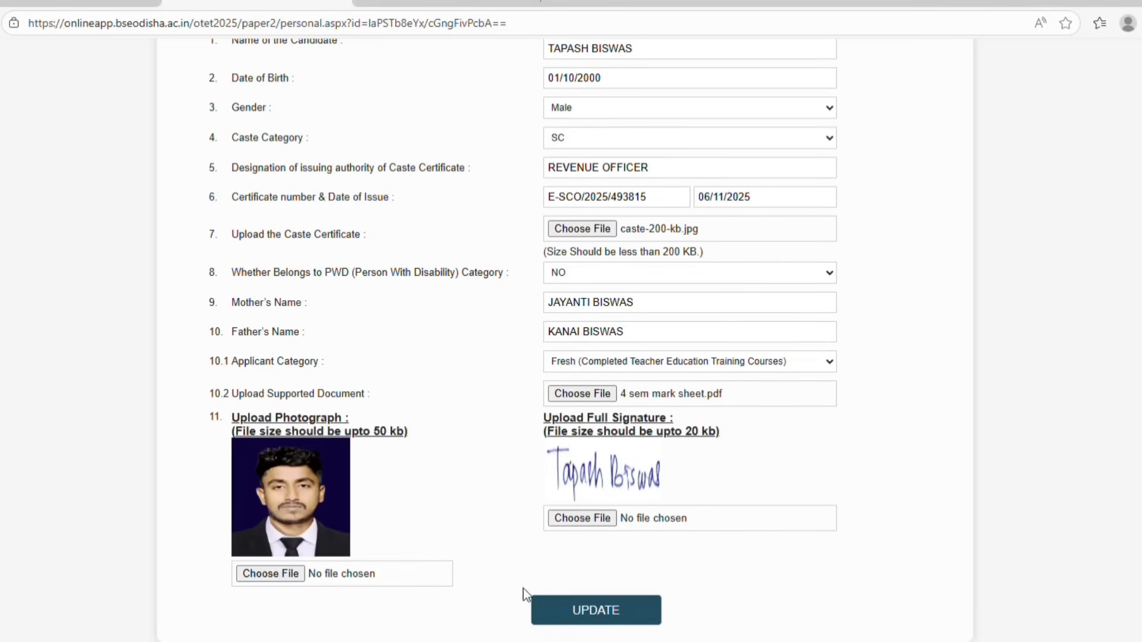
pyautogui.moveTo(524, 590); pyautogui.dragTo(650, 615)
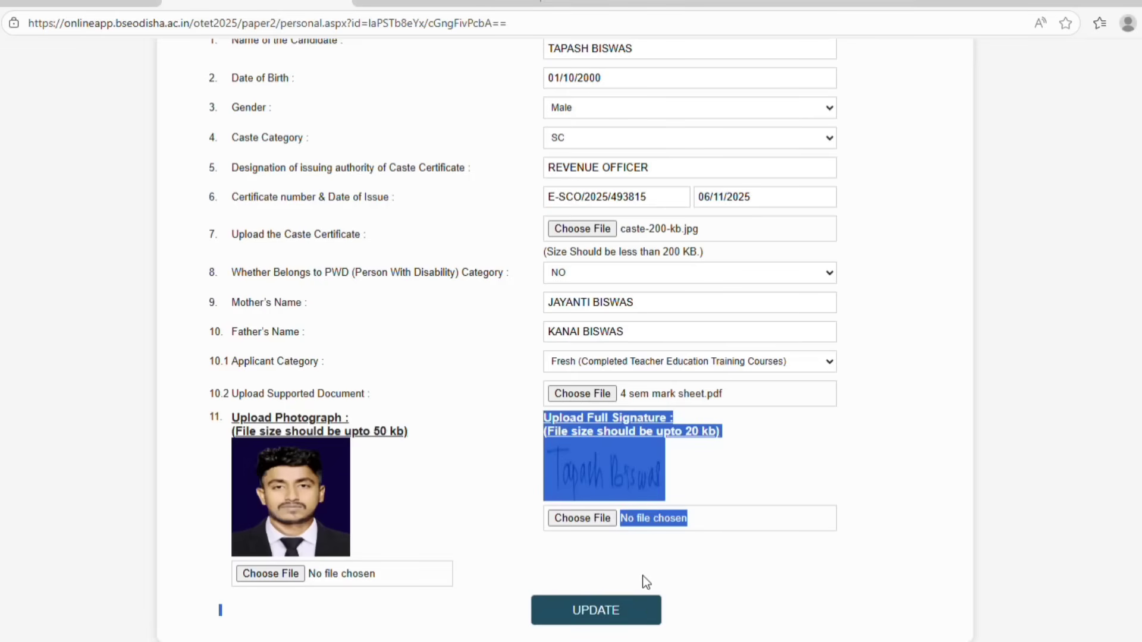
pyautogui.click(596, 618)
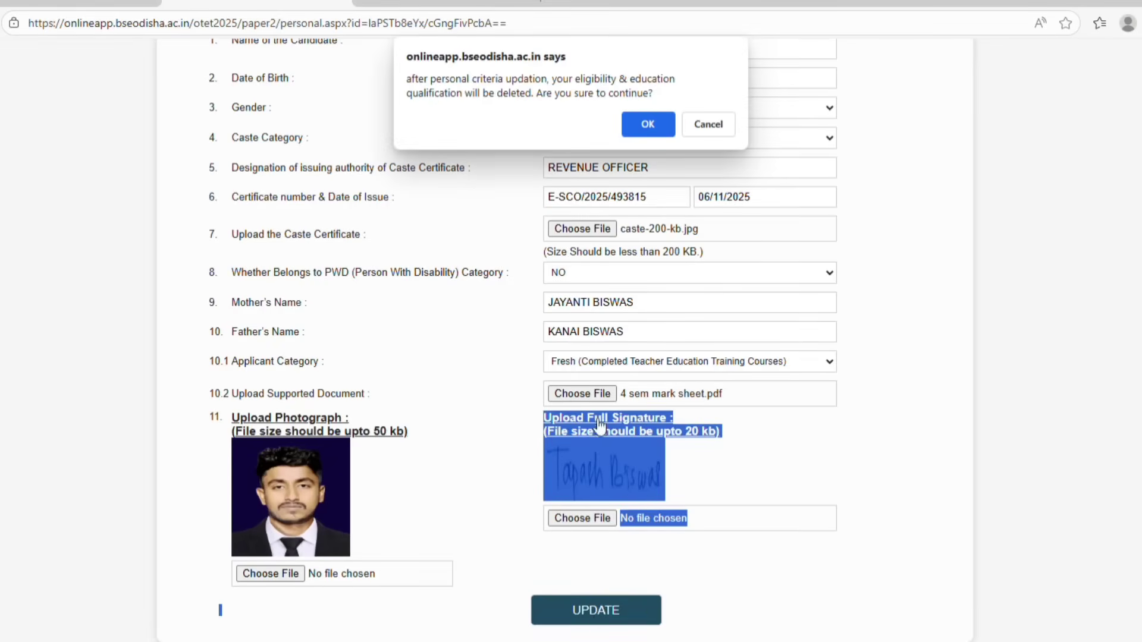
pyautogui.click(658, 124)
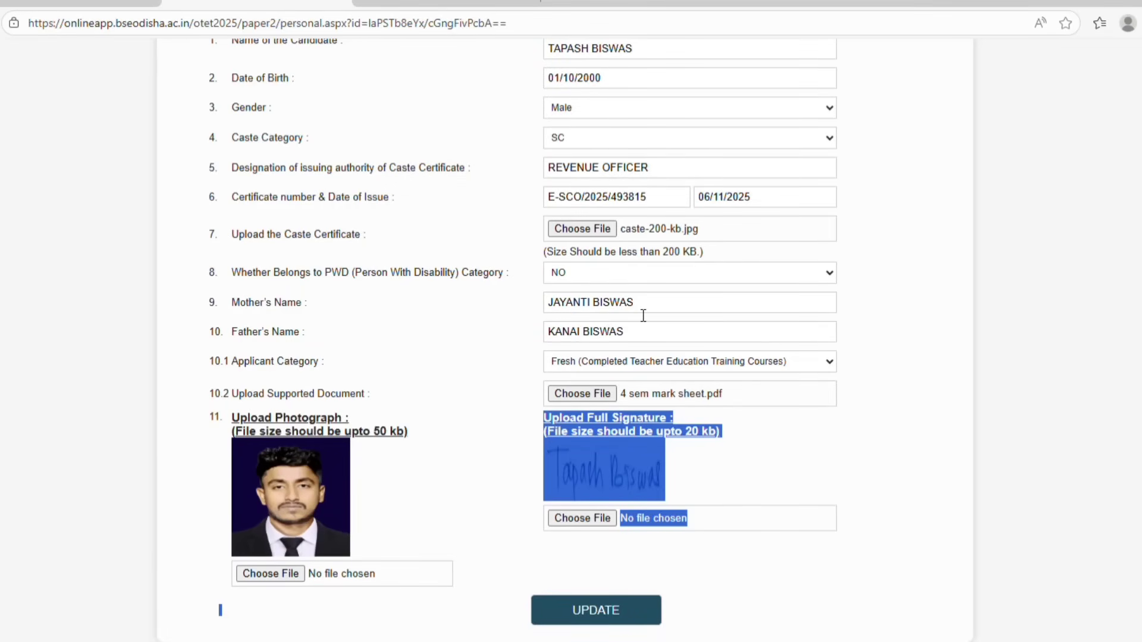
pyautogui.scroll(3, 641, 316)
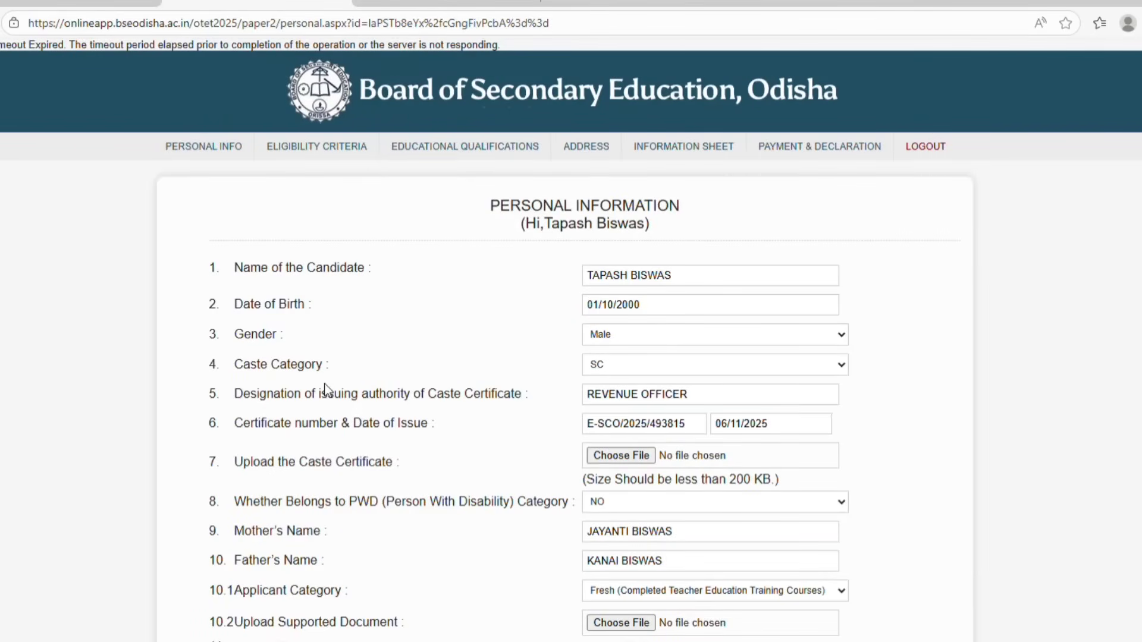
pyautogui.scroll(-4, 440, 233)
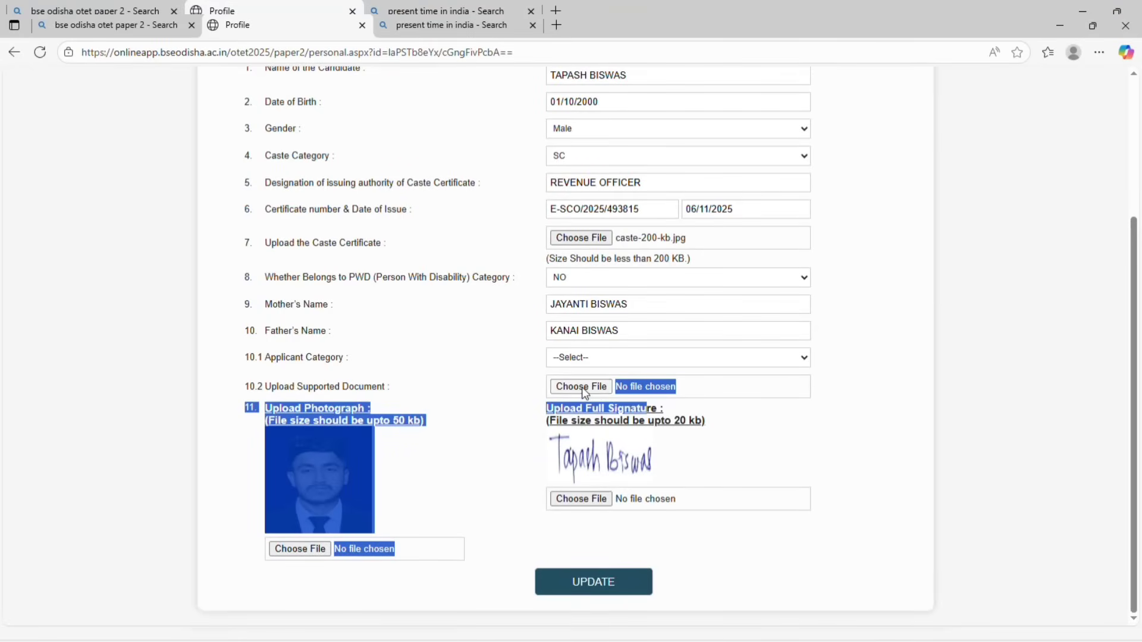
# Dismiss the supported document's file selection and set the applicant category to Fresh (Completed Teacher Education Training Courses)
pyautogui.click(582, 388)
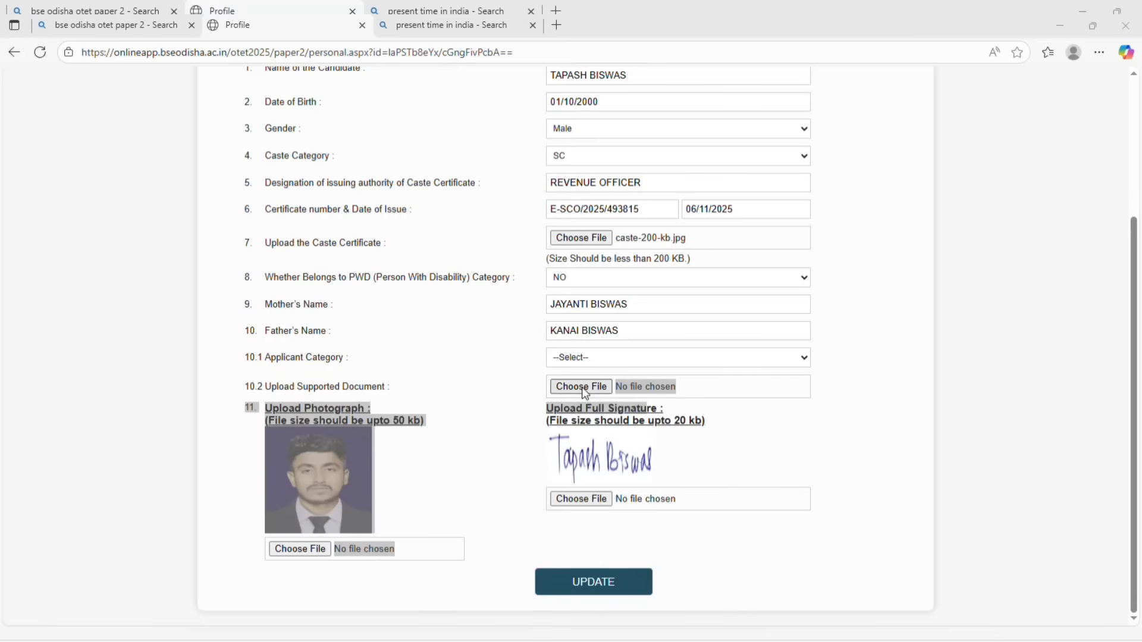
pyautogui.click(1062, 27)
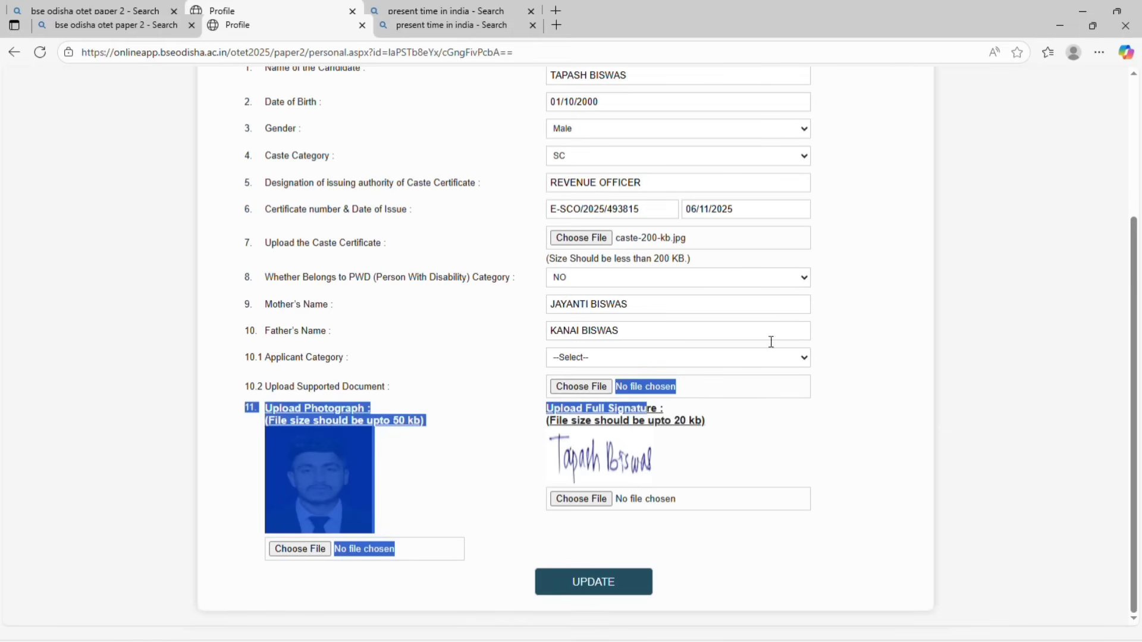
pyautogui.click(839, 409)
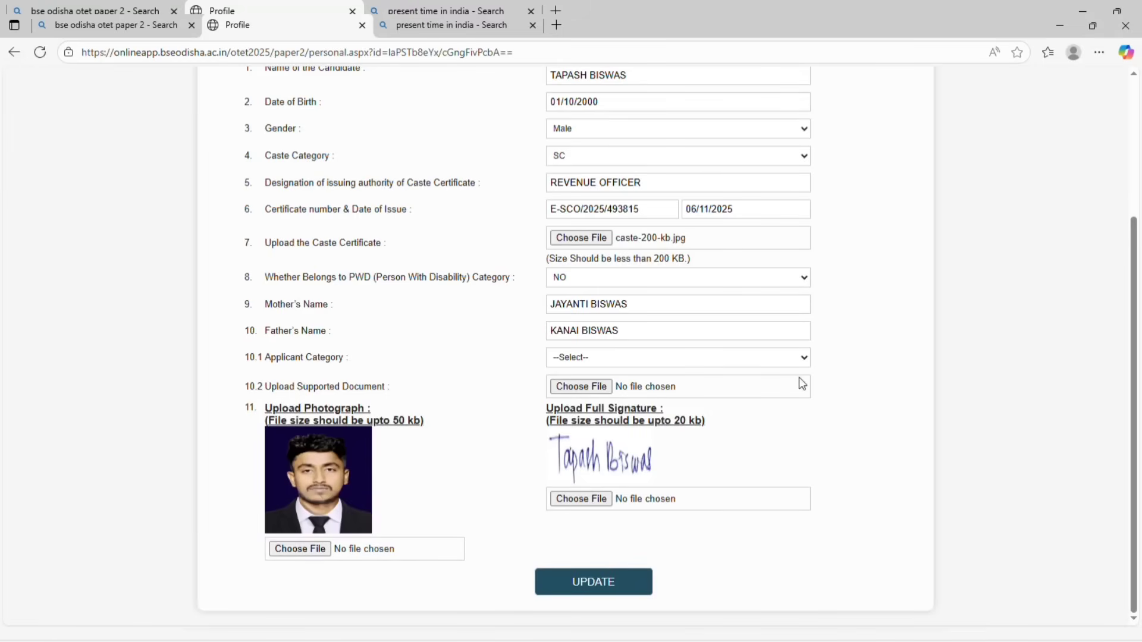
pyautogui.click(624, 395)
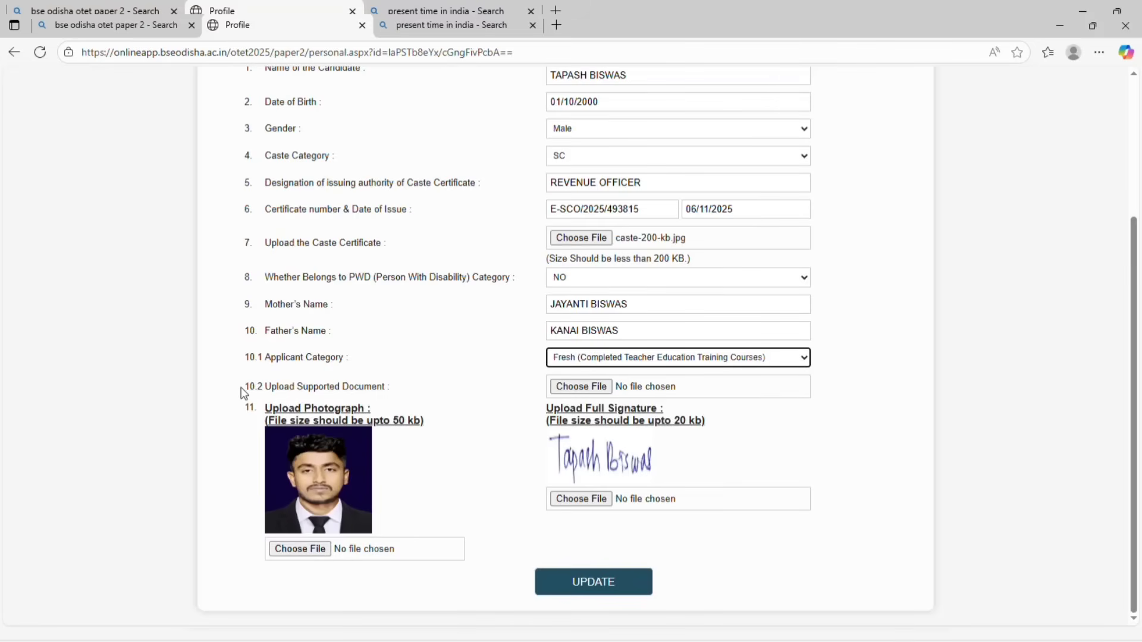
# Attach 4 sem mark sheet.pdf as the supported document for the Fresh applicant category
pyautogui.moveTo(241, 384); pyautogui.dragTo(415, 397)
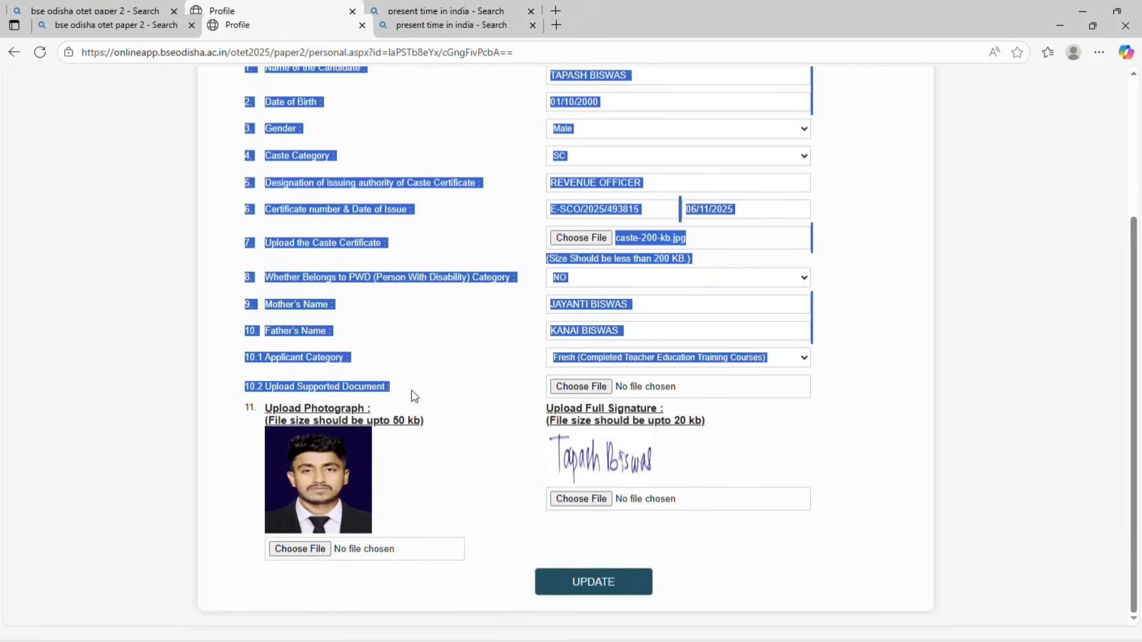
pyautogui.click(415, 396)
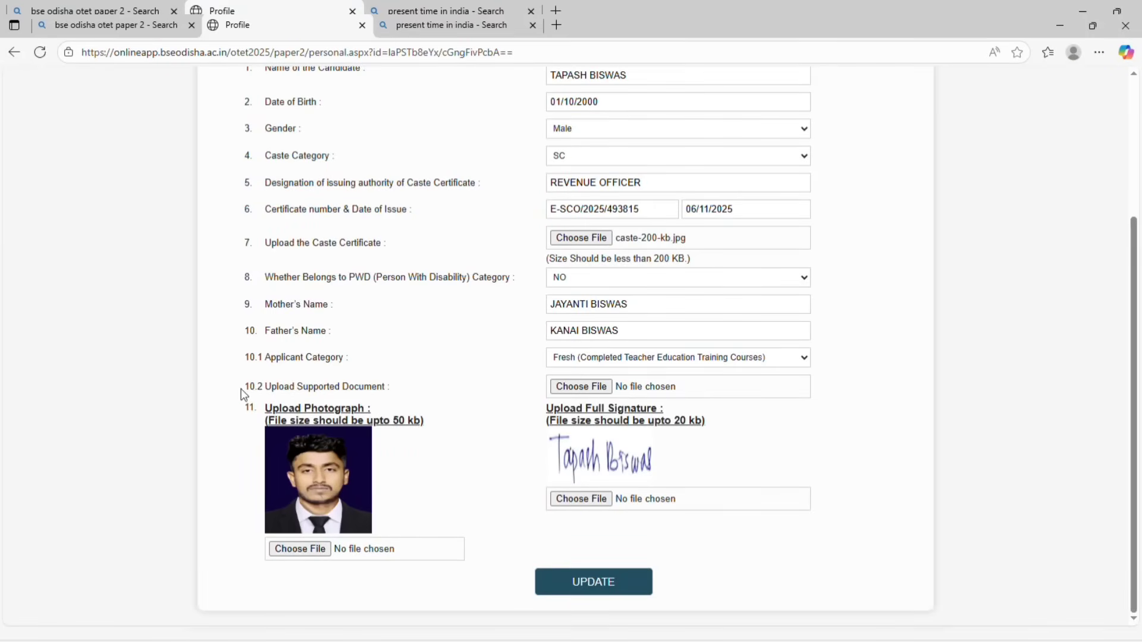
pyautogui.moveTo(239, 388); pyautogui.dragTo(390, 403)
pyautogui.click(428, 385)
pyautogui.click(609, 387)
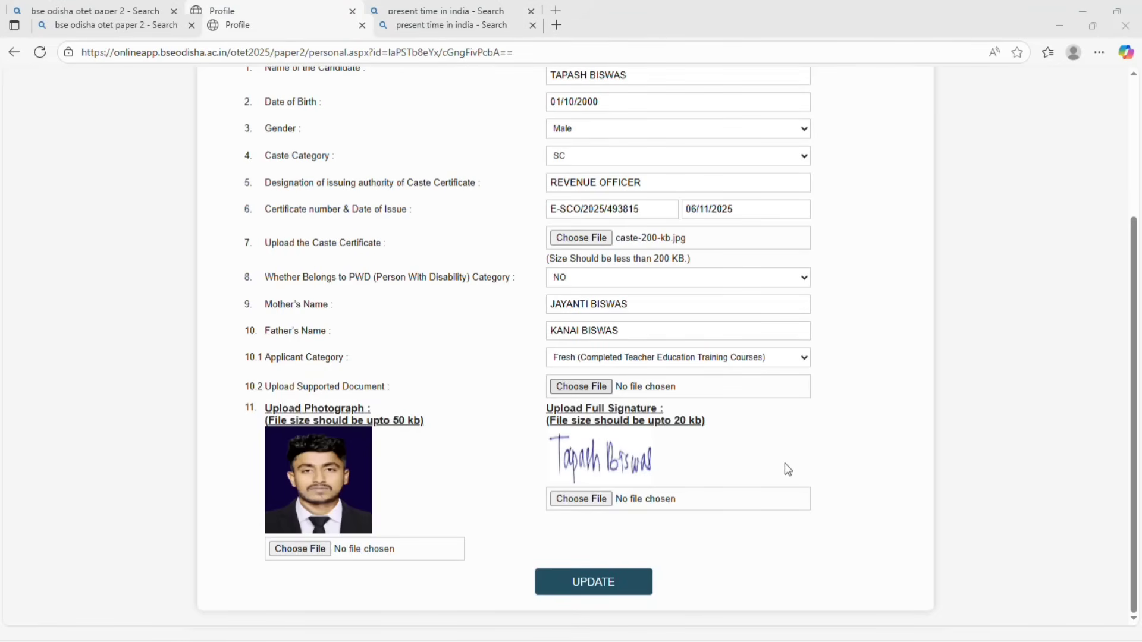
pyautogui.click(952, 605)
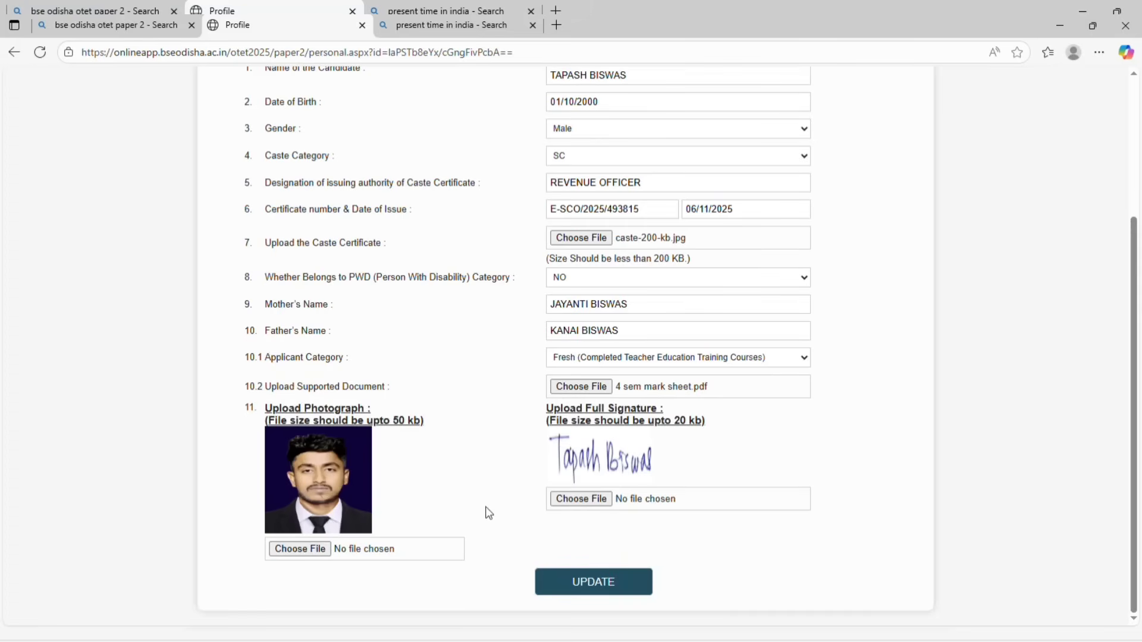
# Recheck the form entries and submit the personal information update, accepting the confirmation
pyautogui.scroll(3, 497, 397)
pyautogui.scroll(-1, 499, 394)
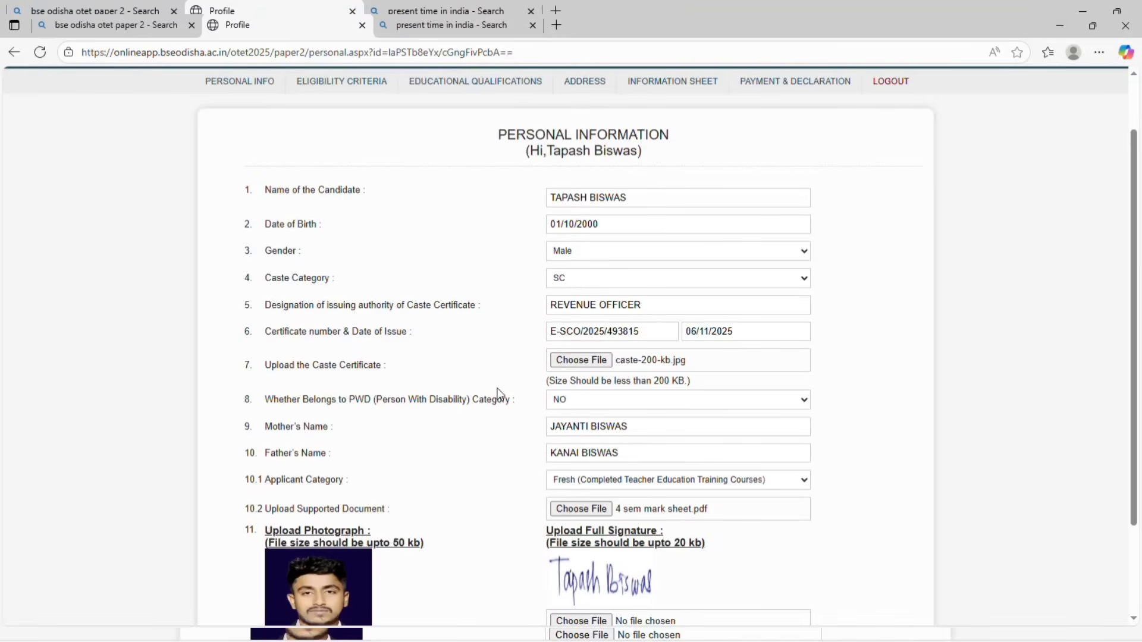
pyautogui.scroll(-2, 499, 393)
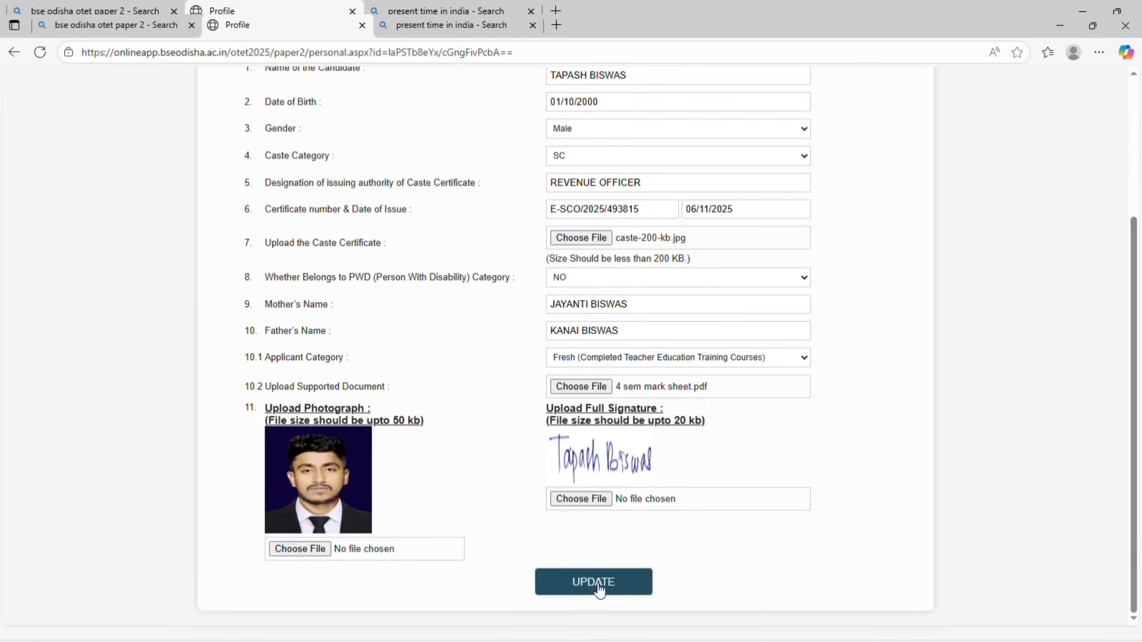
pyautogui.moveTo(530, 568); pyautogui.dragTo(637, 586)
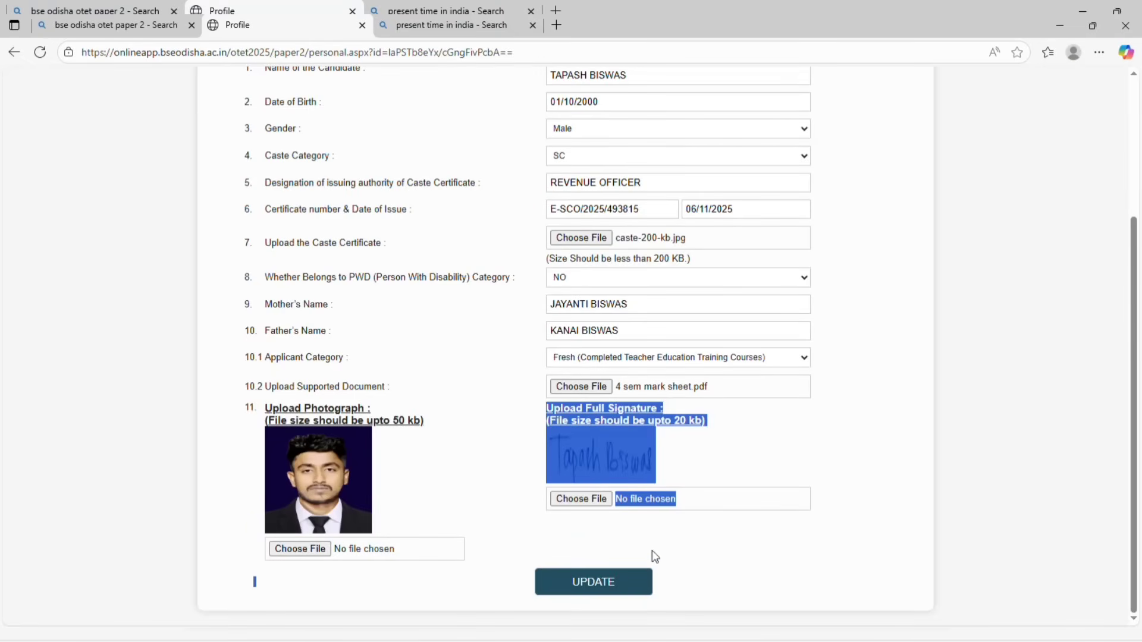
pyautogui.click(592, 588)
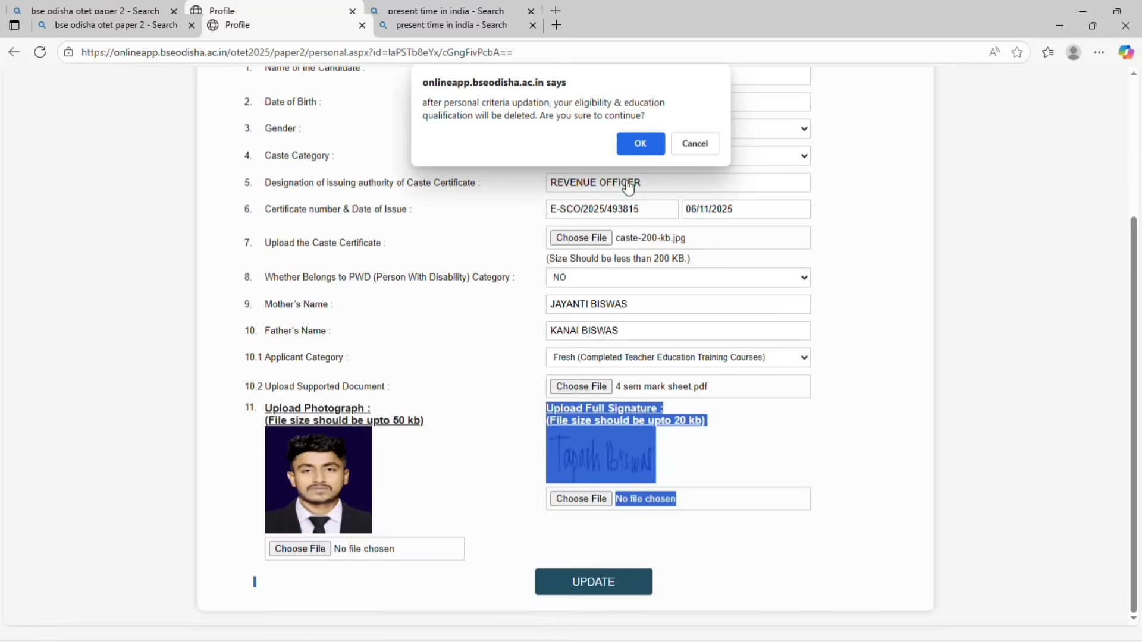
pyautogui.click(640, 144)
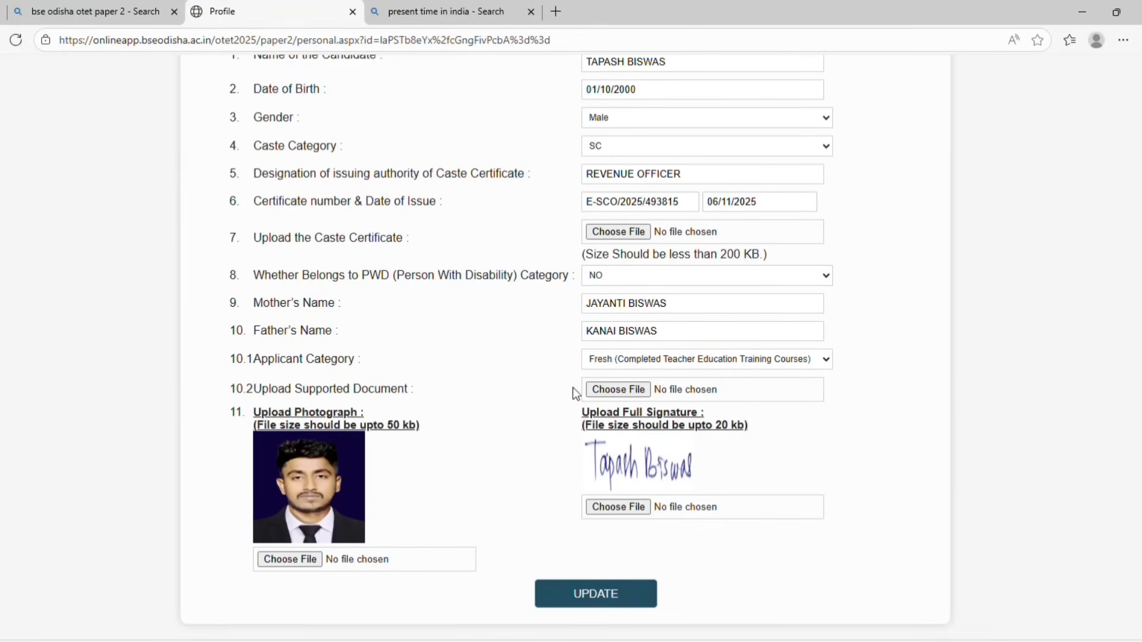
# Attach 4 sem mark sheet.pdf as the supported document and try to submit the update, dismissing the resulting alert
pyautogui.click(618, 390)
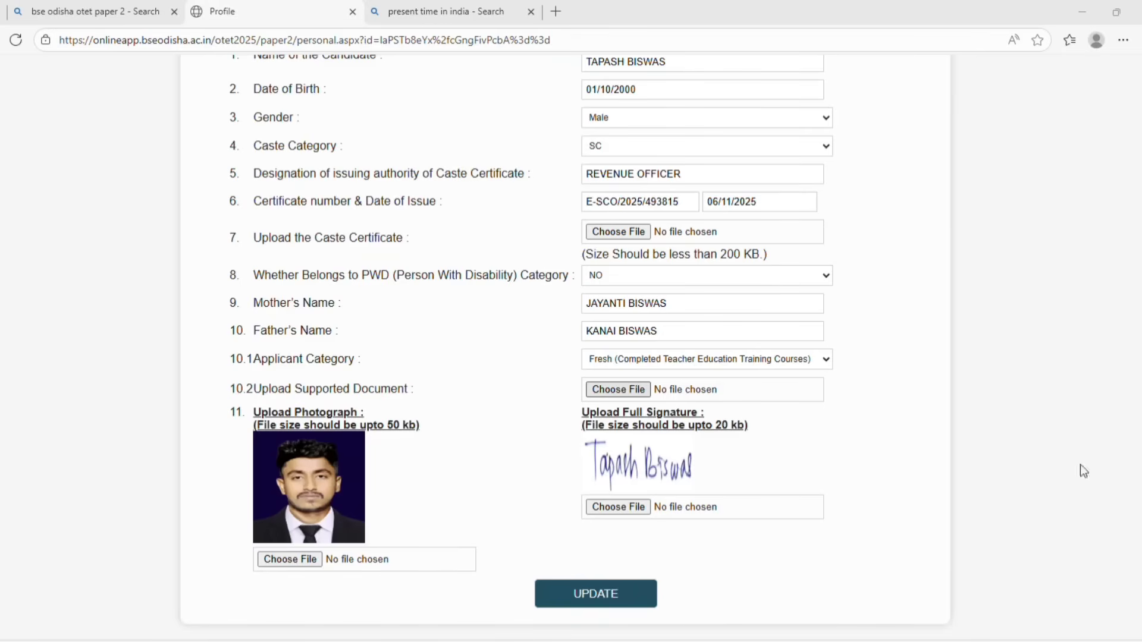
pyautogui.click(978, 620)
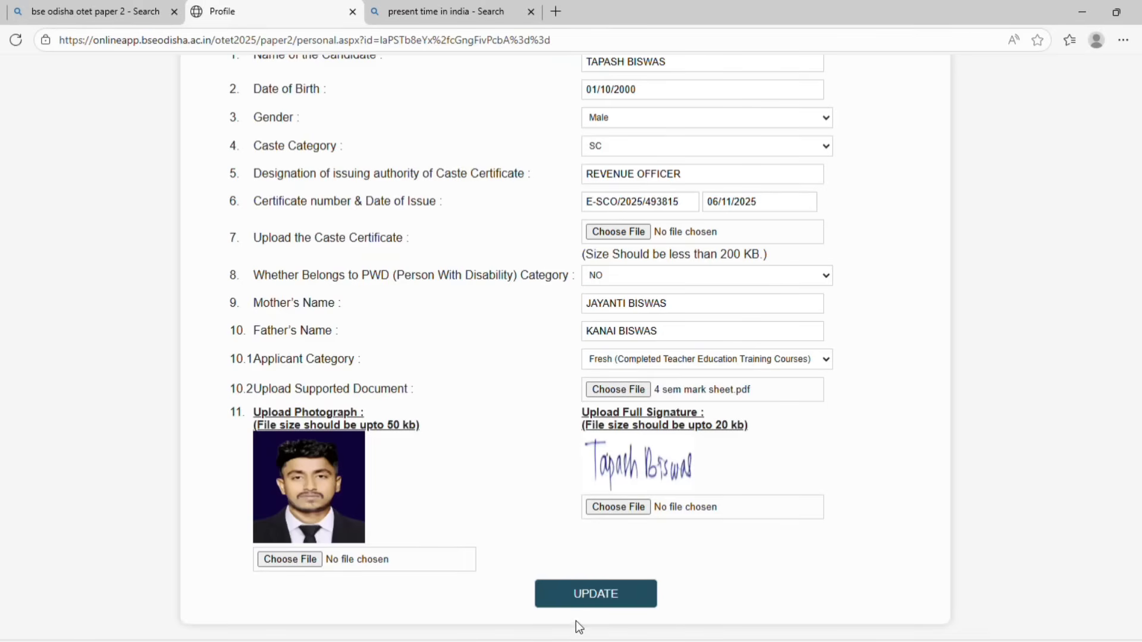
pyautogui.click(595, 595)
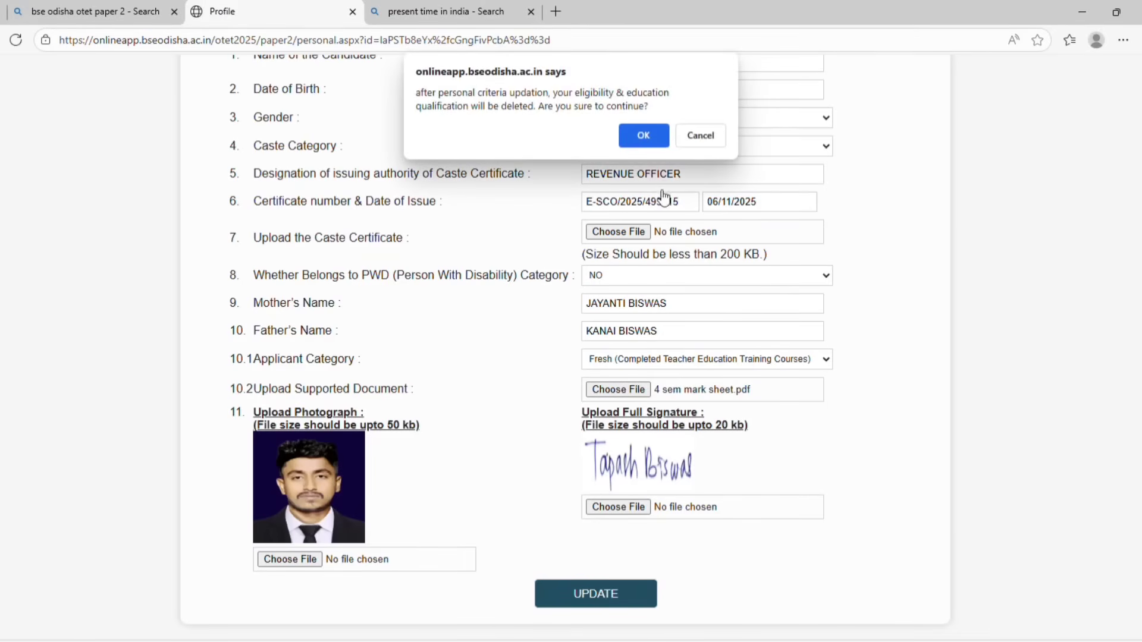
pyautogui.click(641, 136)
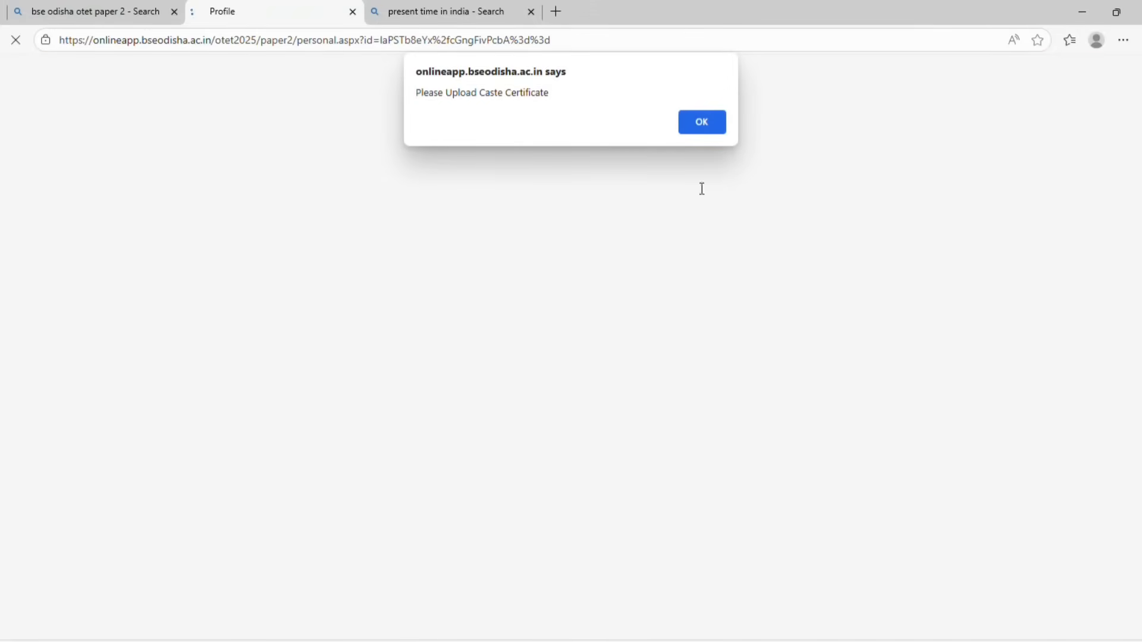
pyautogui.click(703, 121)
# Attach caste-200-kb.jpg as the caste certificate and 4 sem mark sheet.pdf as the supported document
pyautogui.scroll(-1, 661, 304)
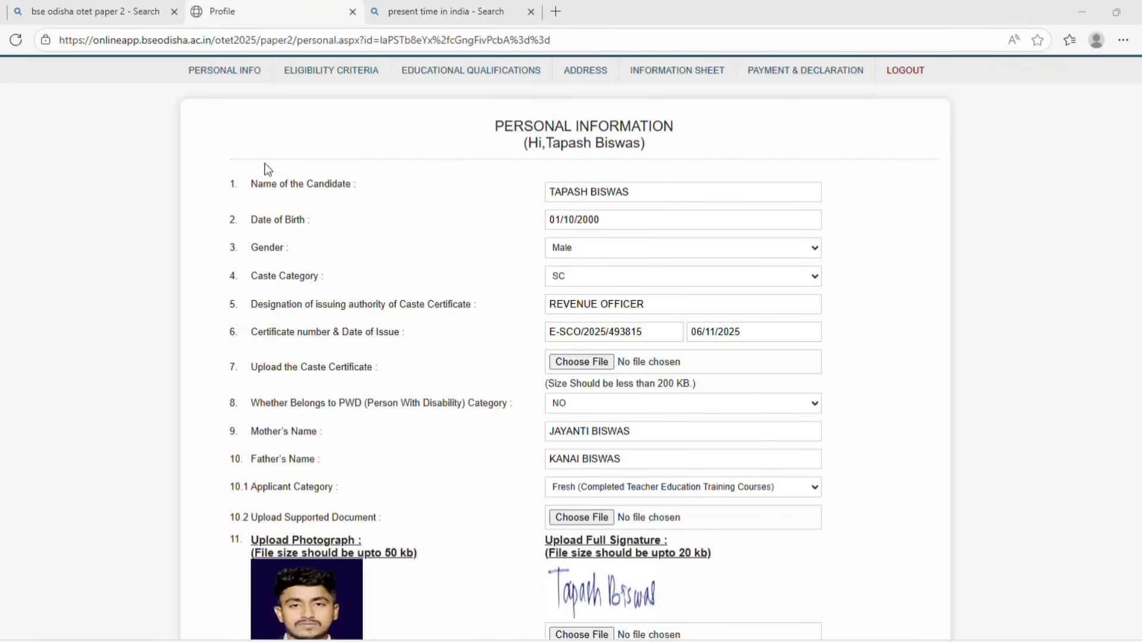
pyautogui.click(978, 609)
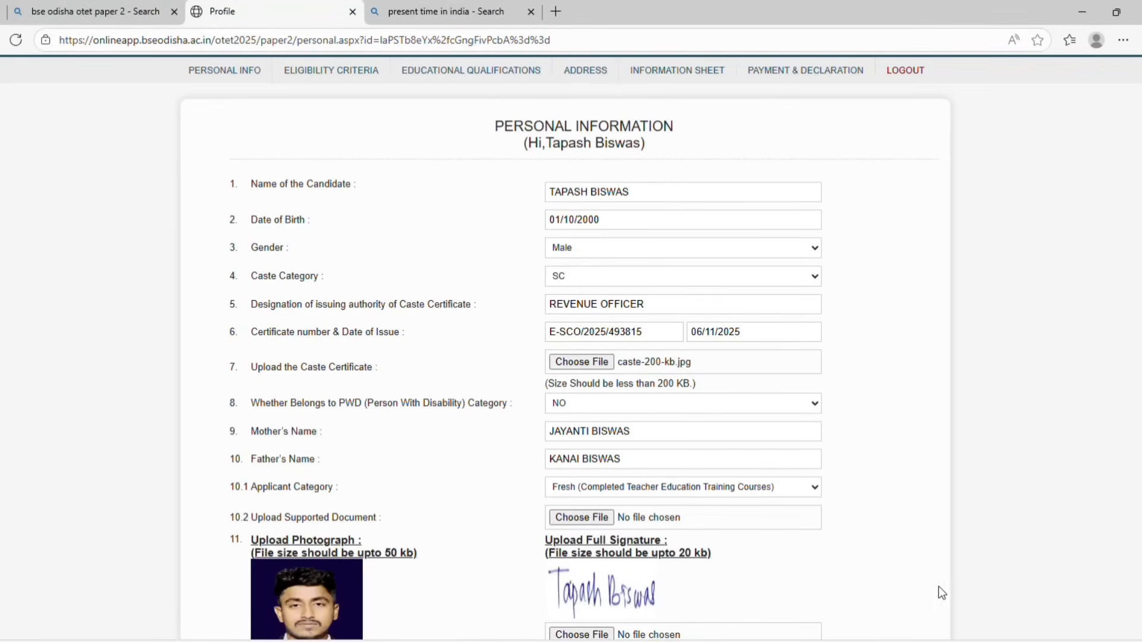
pyautogui.scroll(-2, 627, 363)
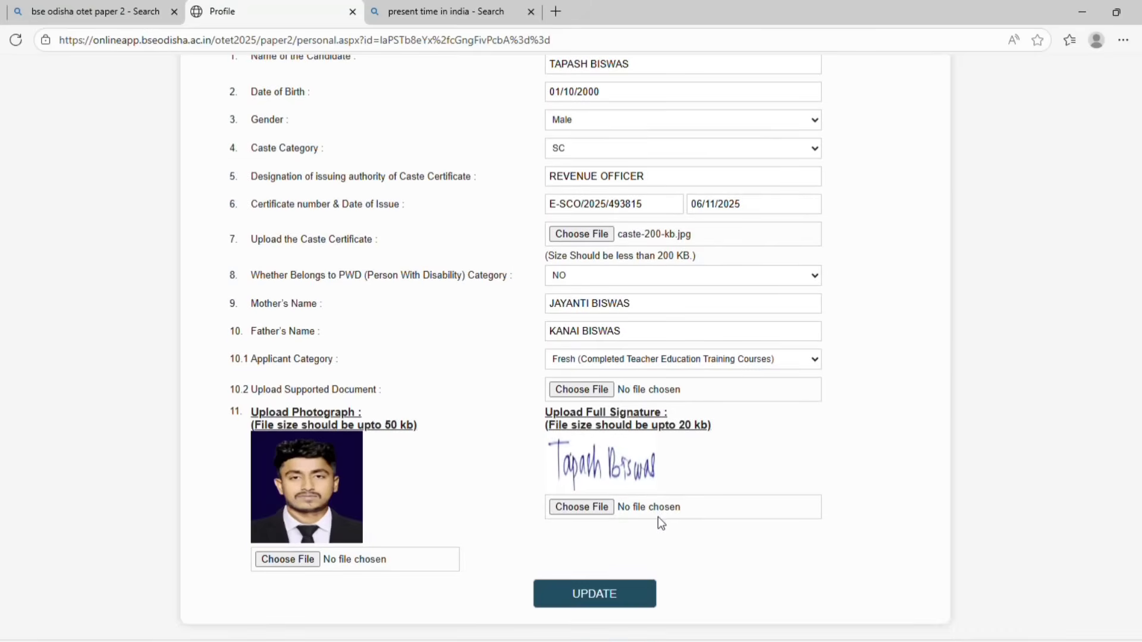
pyautogui.click(596, 384)
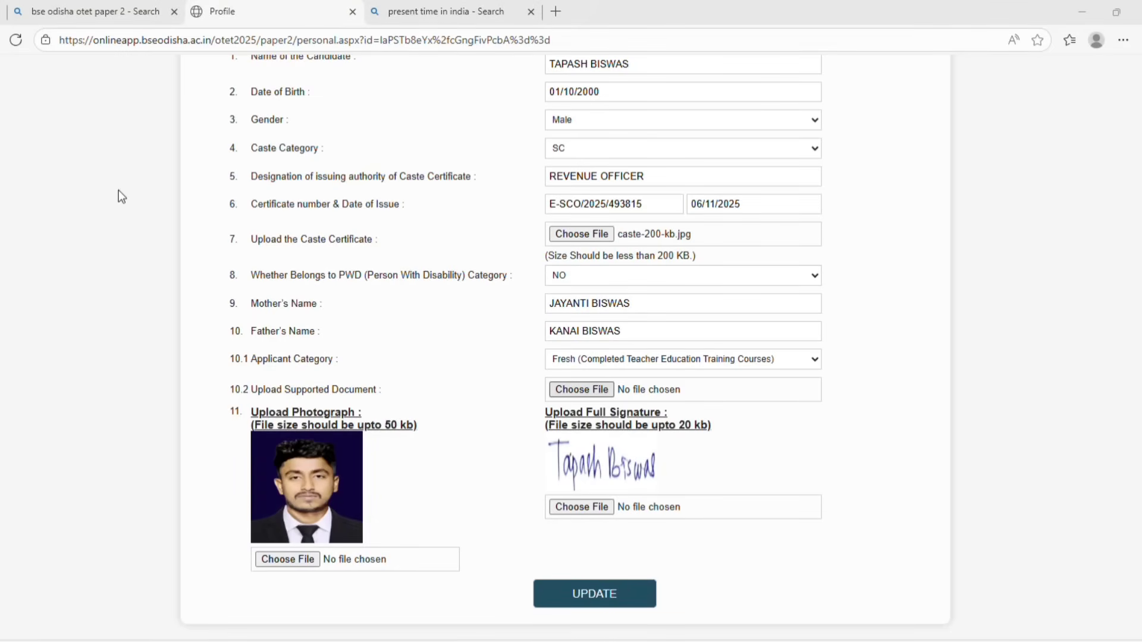
pyautogui.click(820, 451)
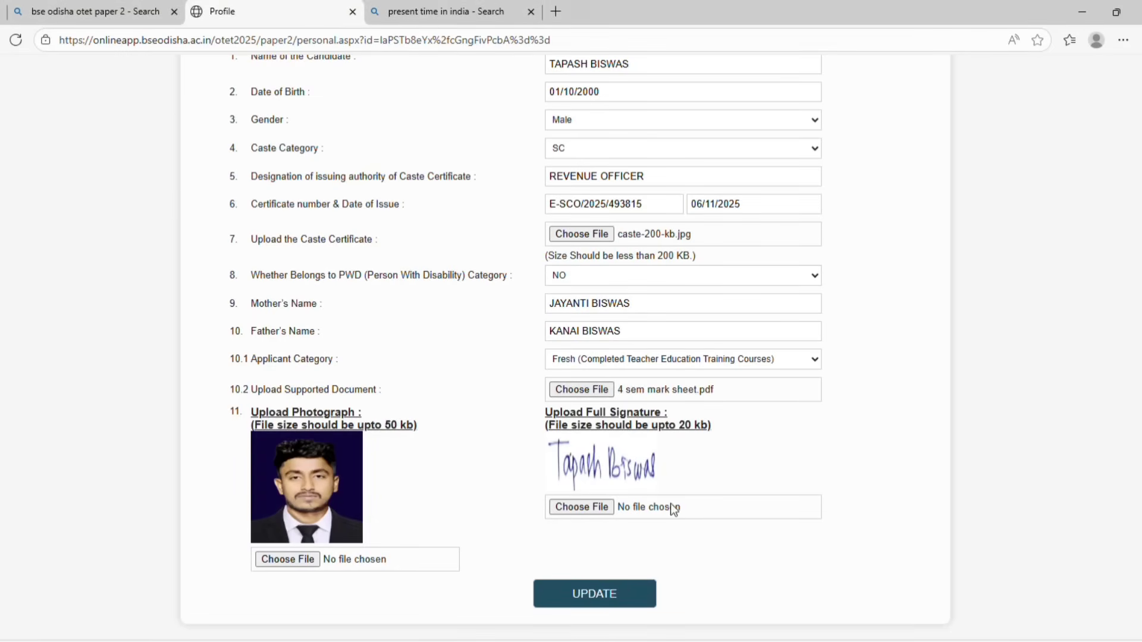
# Submit the personal information update, accept the warning about deleting eligibility and education qualification details, and acknowledge the resulting alert
pyautogui.click(598, 598)
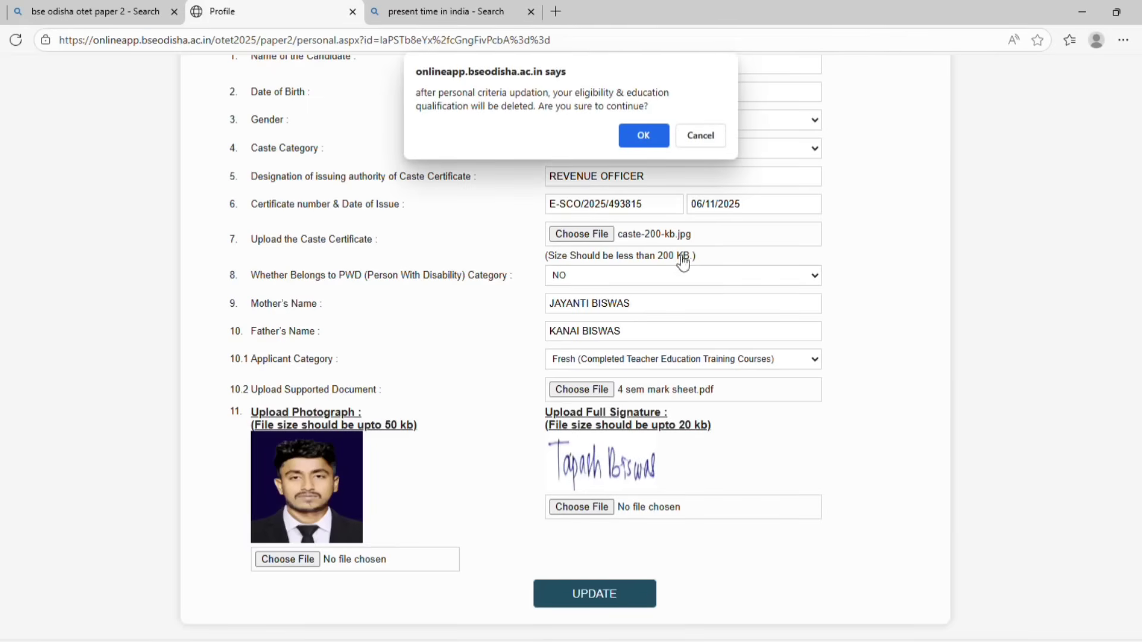
pyautogui.click(644, 137)
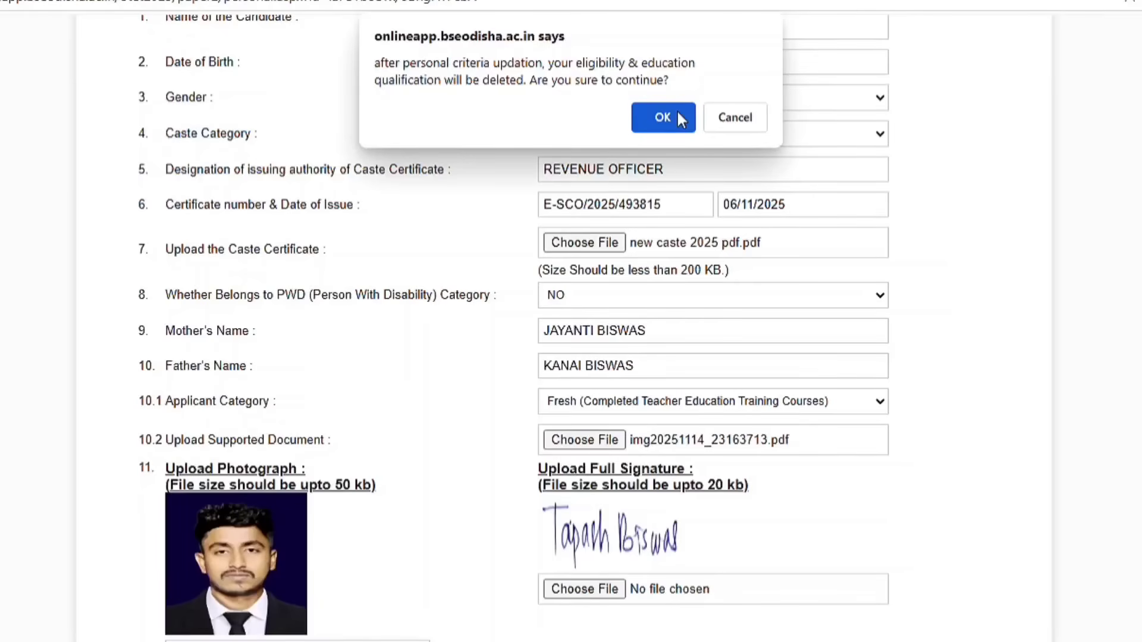
pyautogui.click(678, 113)
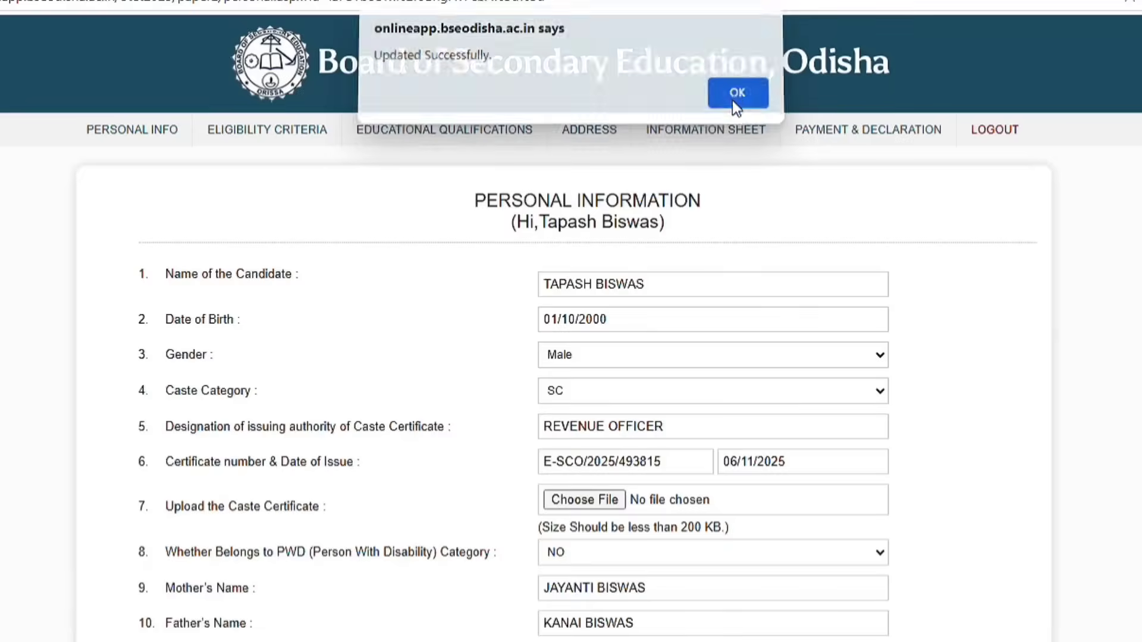
pyautogui.click(736, 102)
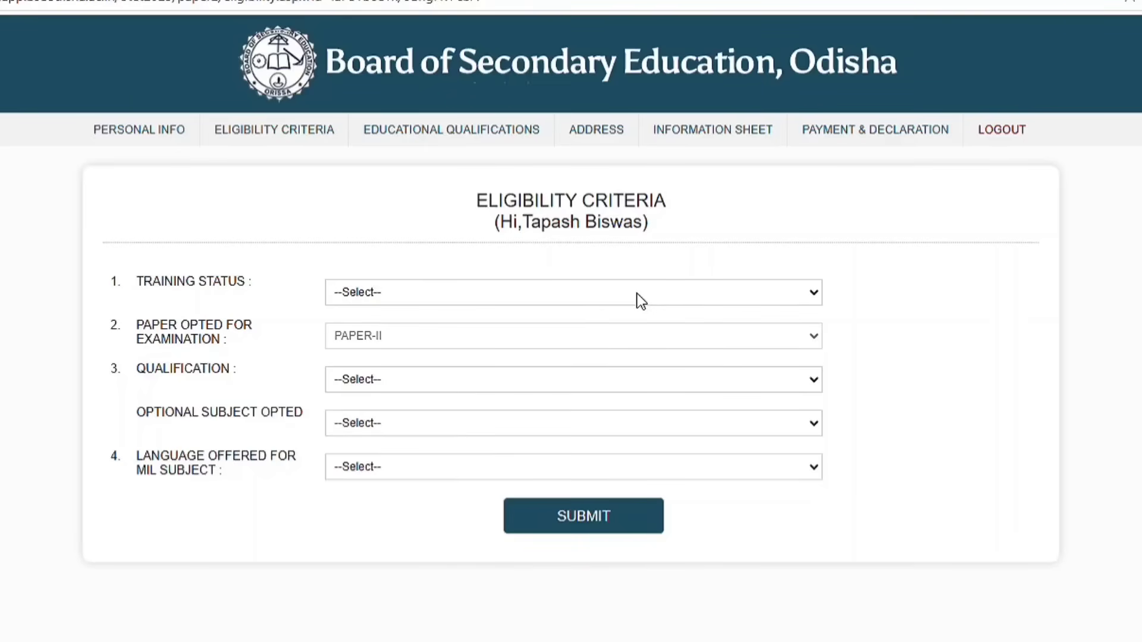
# Submit the eligibility criteria as Trained, Graduation with at least 45% marks and B.Ed, optional subject SOCIAL SCIENCE and MIL language ODIA
pyautogui.click(628, 342)
pyautogui.click(565, 541)
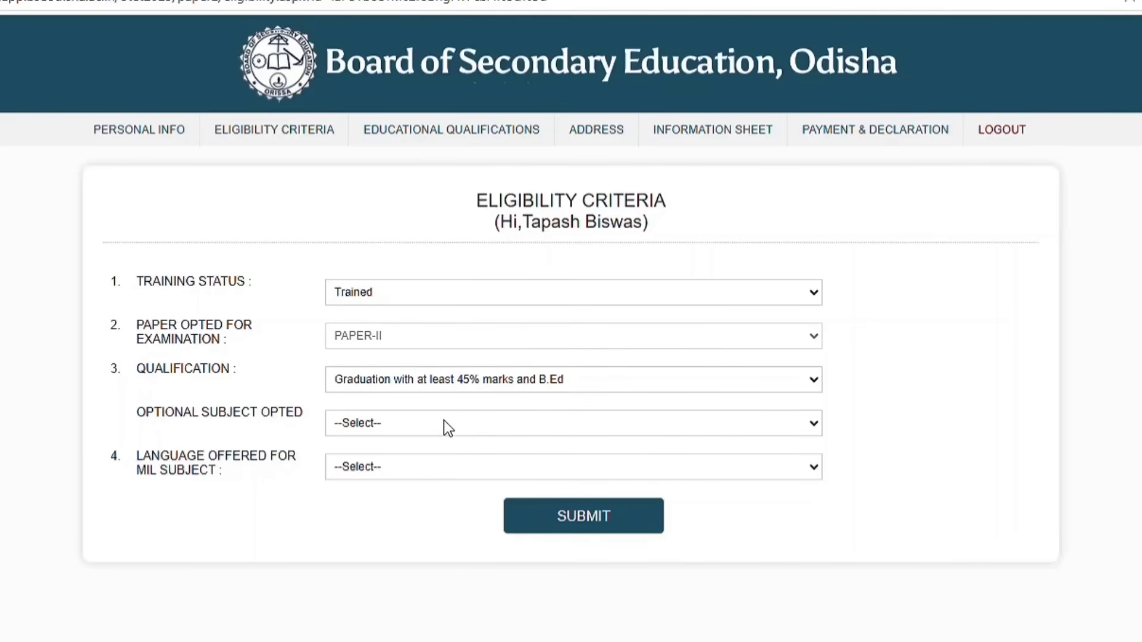
pyautogui.click(466, 494)
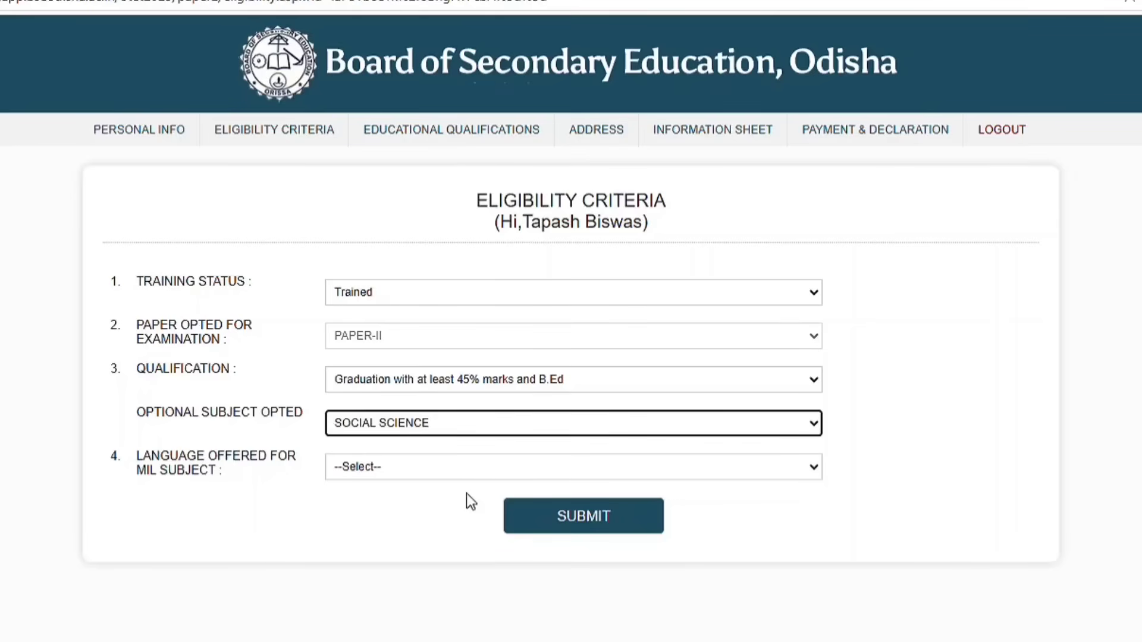
pyautogui.click(440, 470)
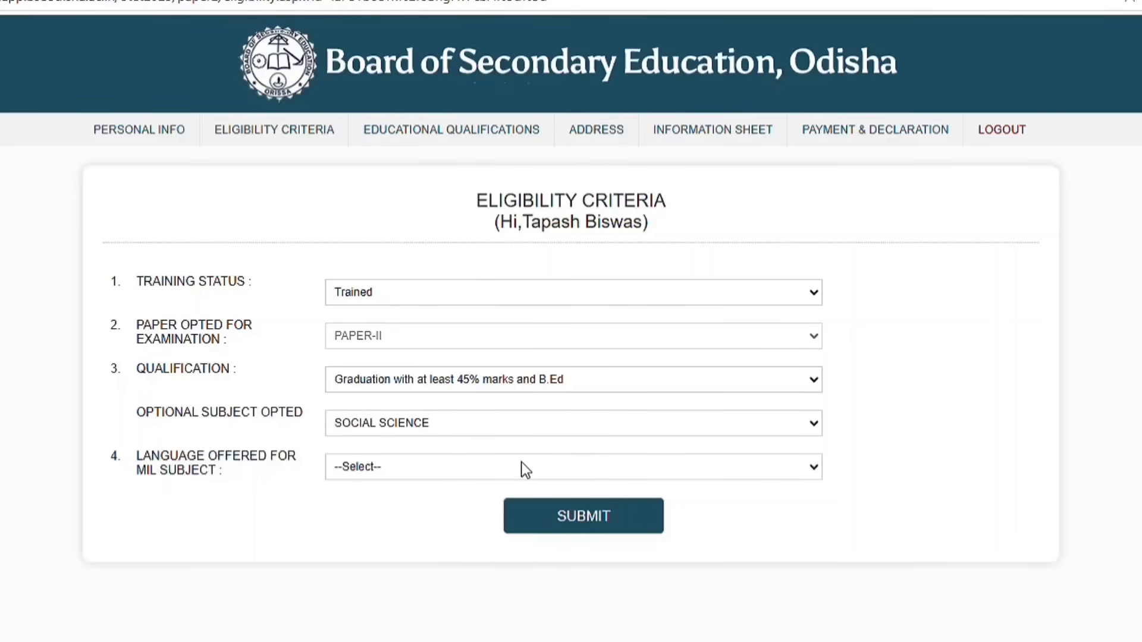
pyautogui.click(421, 528)
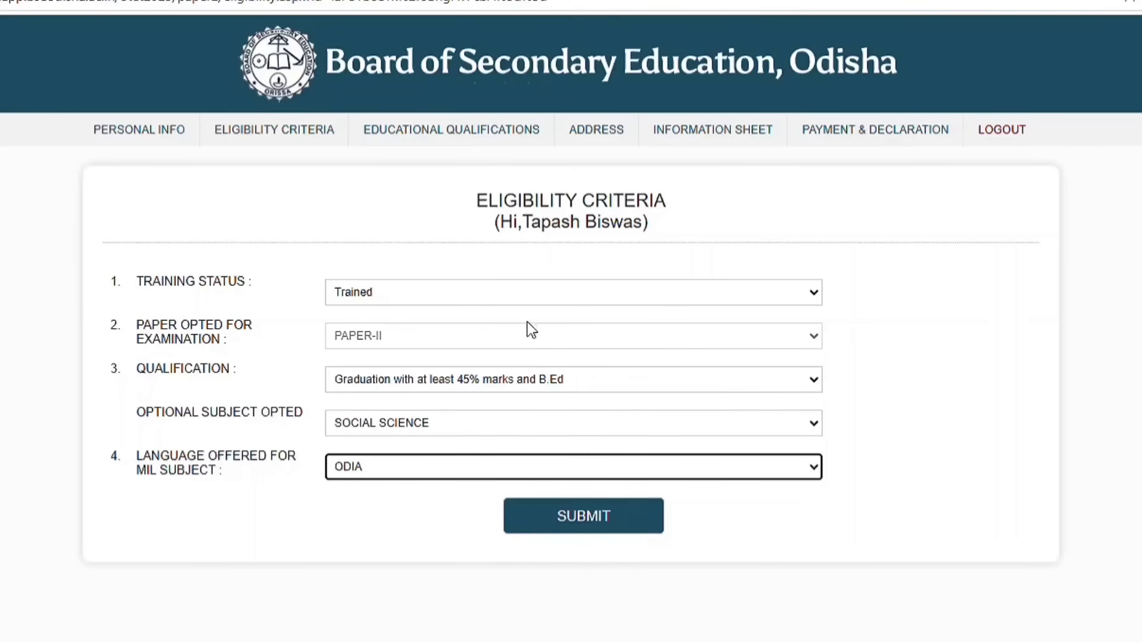
pyautogui.click(612, 527)
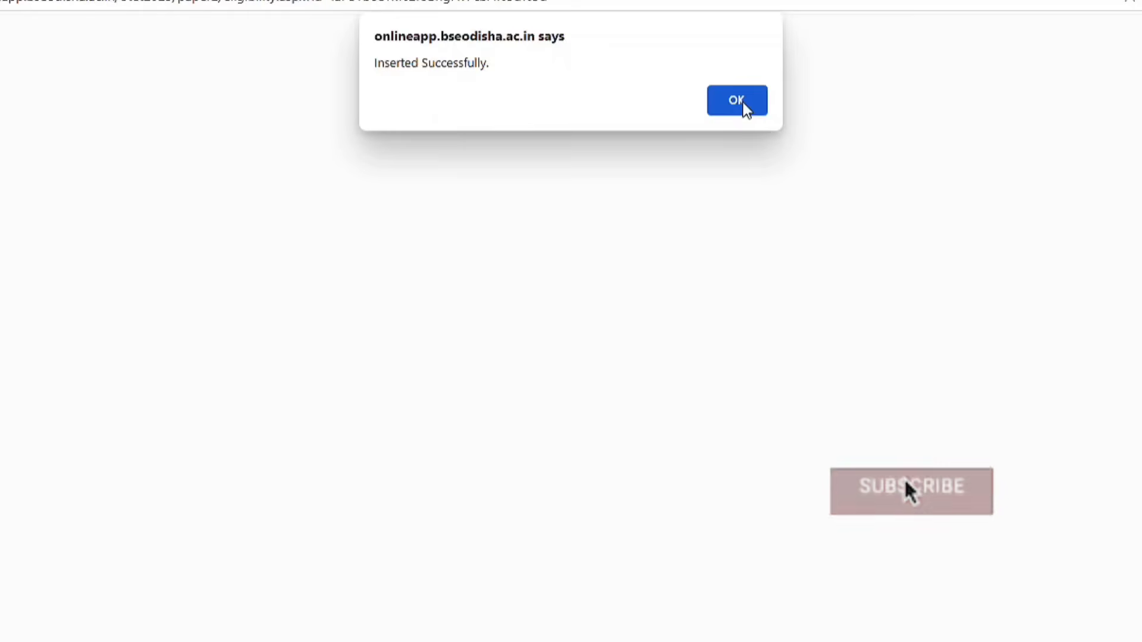
pyautogui.click(743, 105)
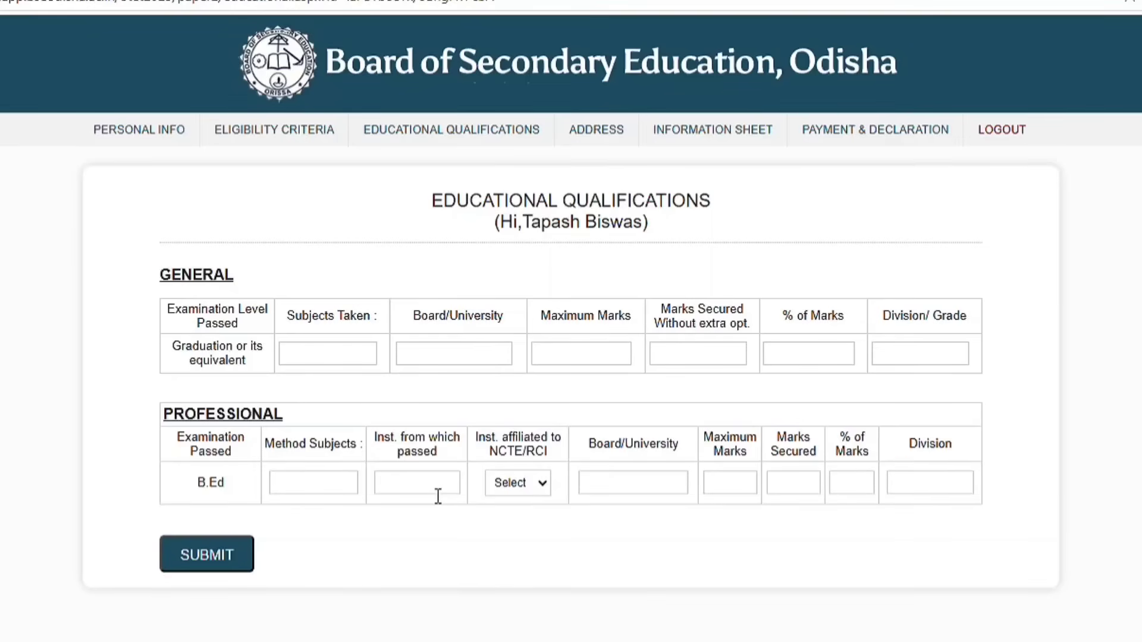
# Go through the graduation and B.Ed fields of the educational qualifications form to see which details are required
pyautogui.click(526, 485)
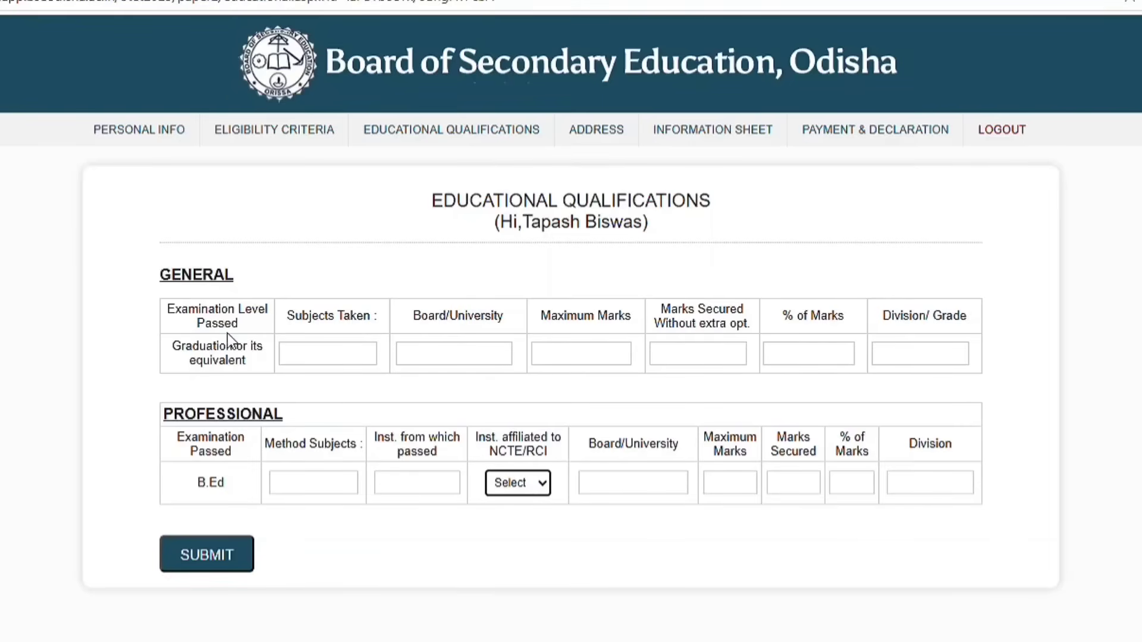
pyautogui.click(328, 362)
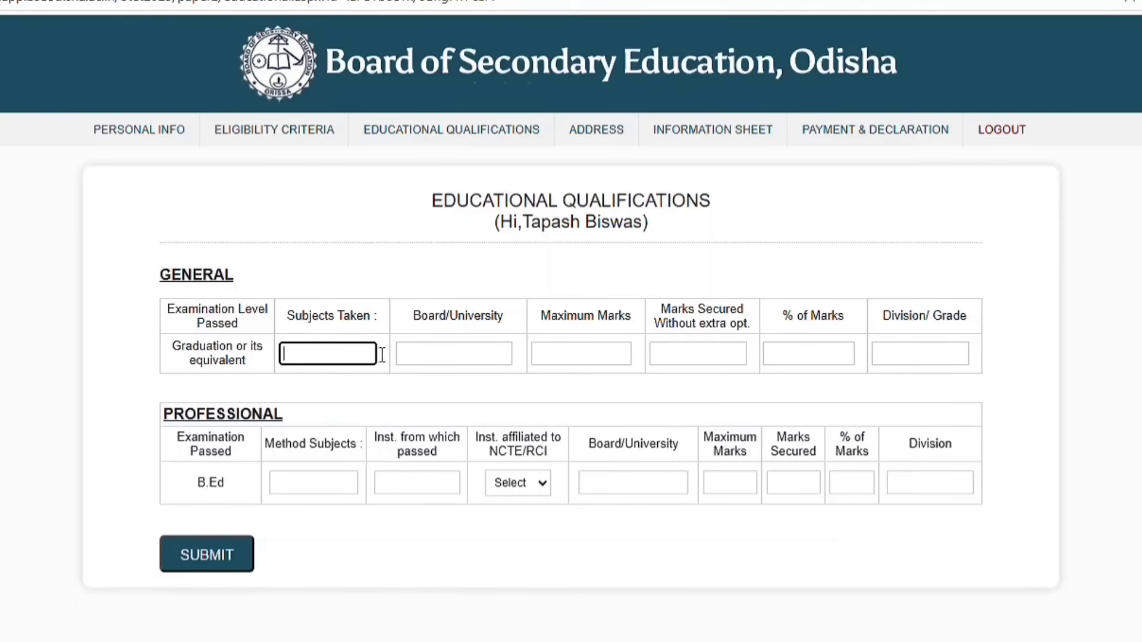
pyautogui.click(439, 360)
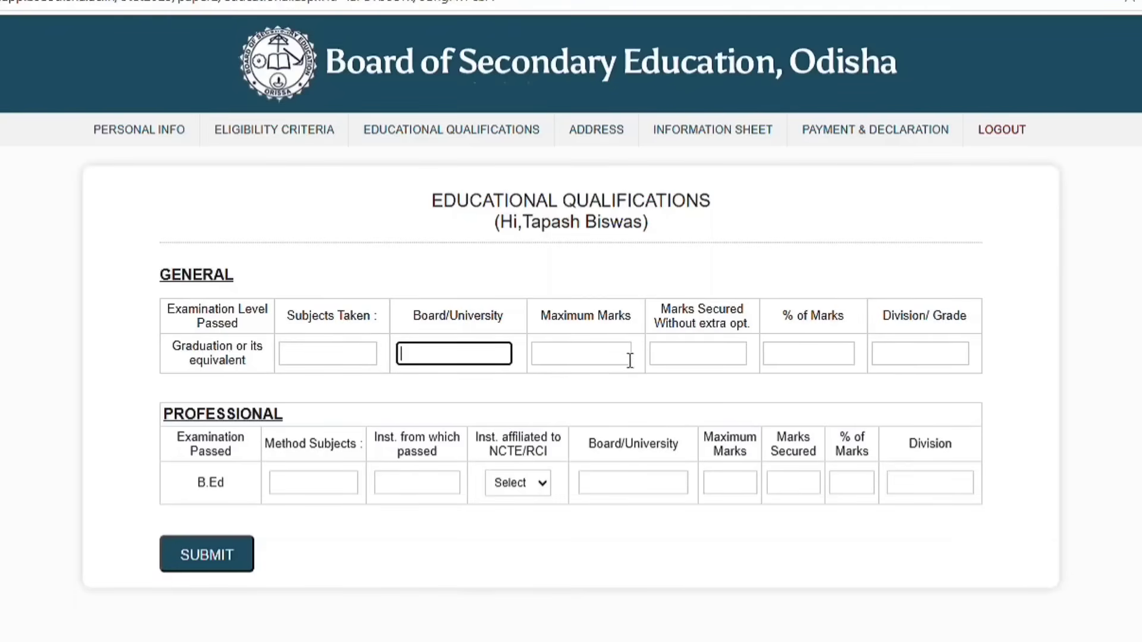
pyautogui.click(570, 337)
pyautogui.click(607, 353)
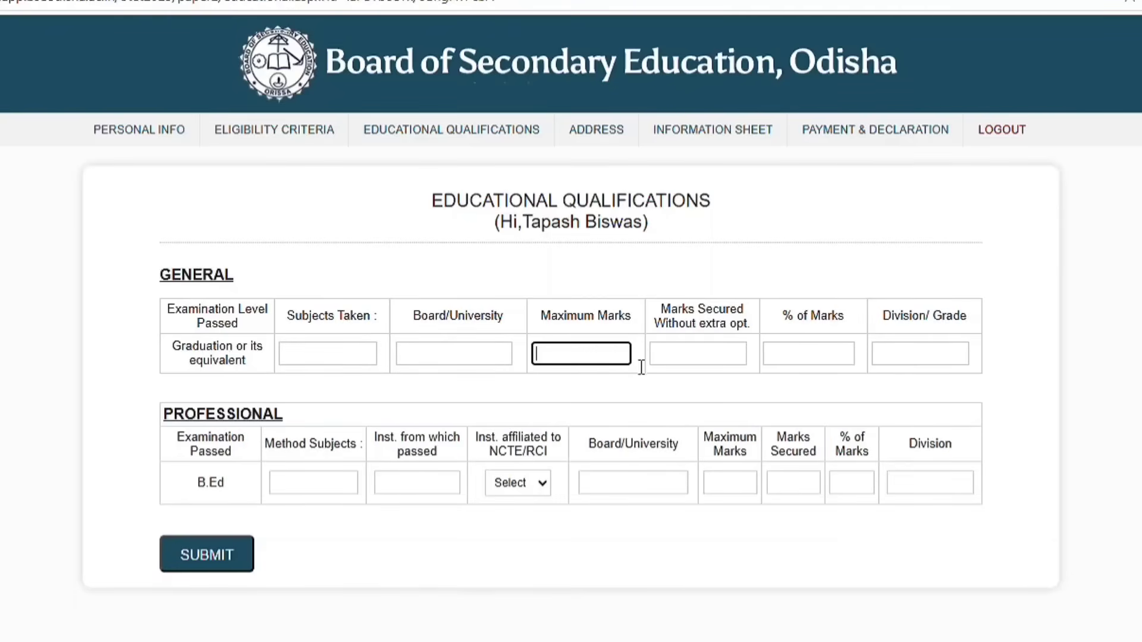
pyautogui.click(698, 364)
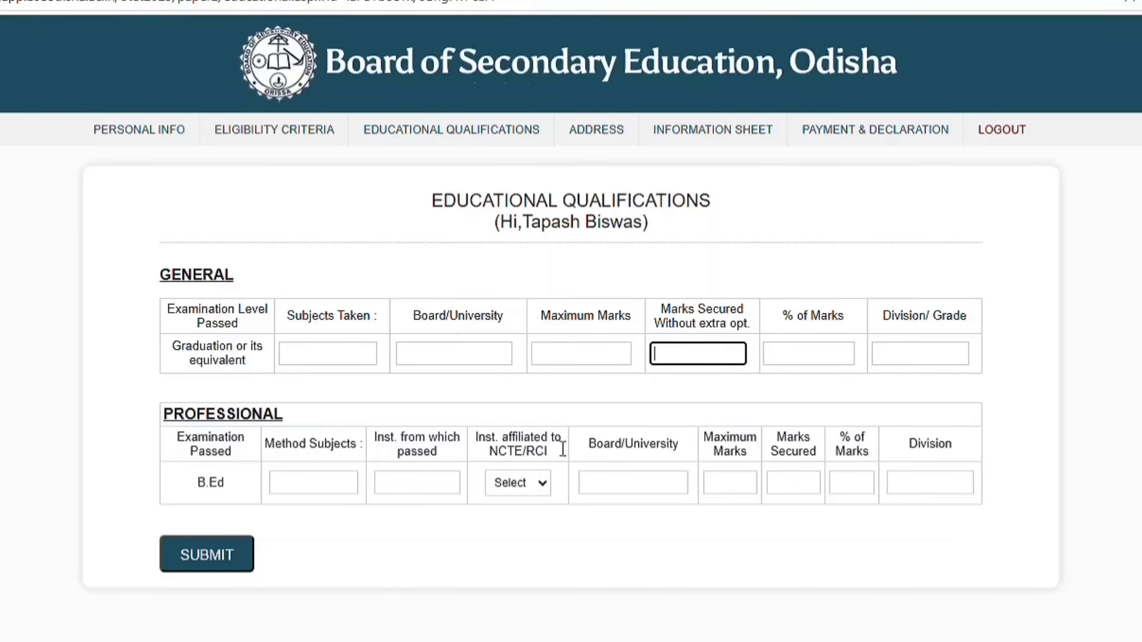
pyautogui.click(845, 355)
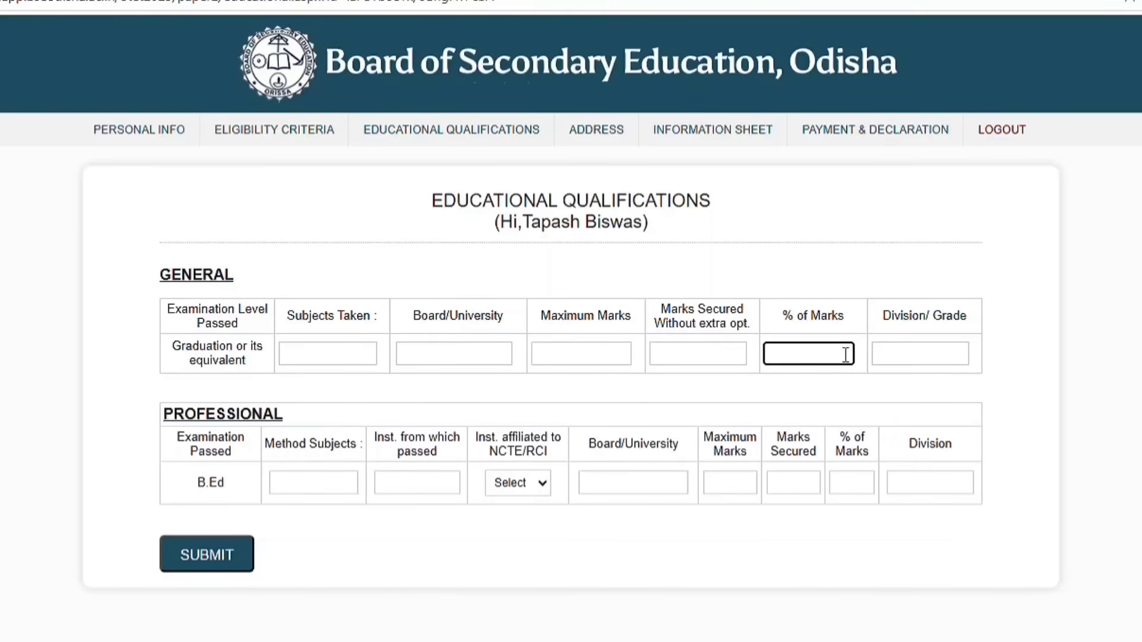
pyautogui.click(910, 360)
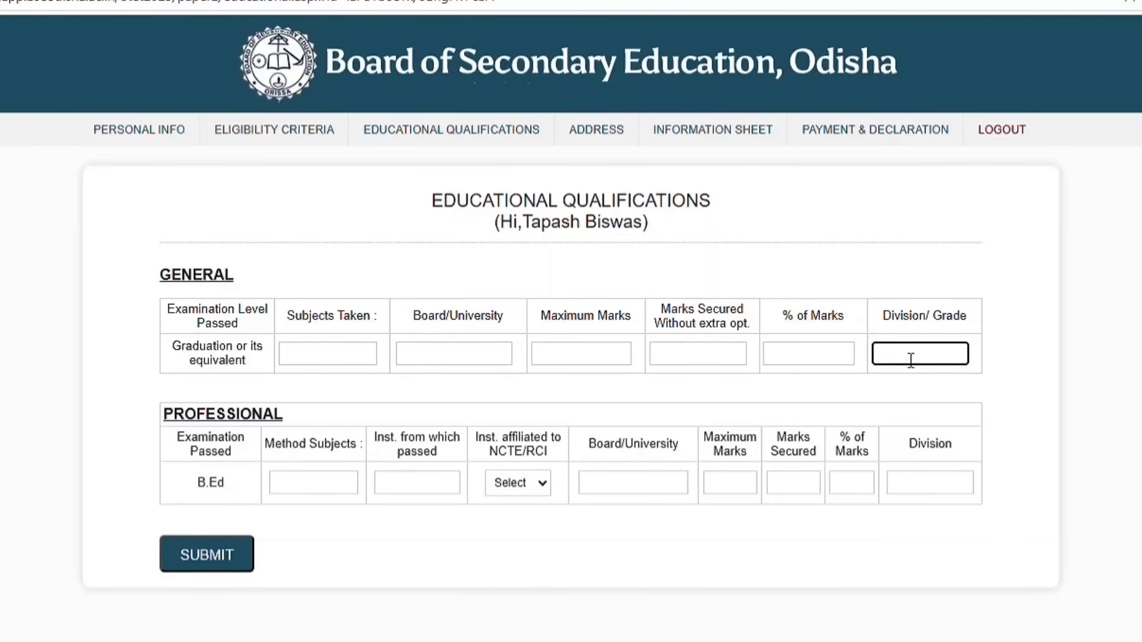
pyautogui.click(319, 494)
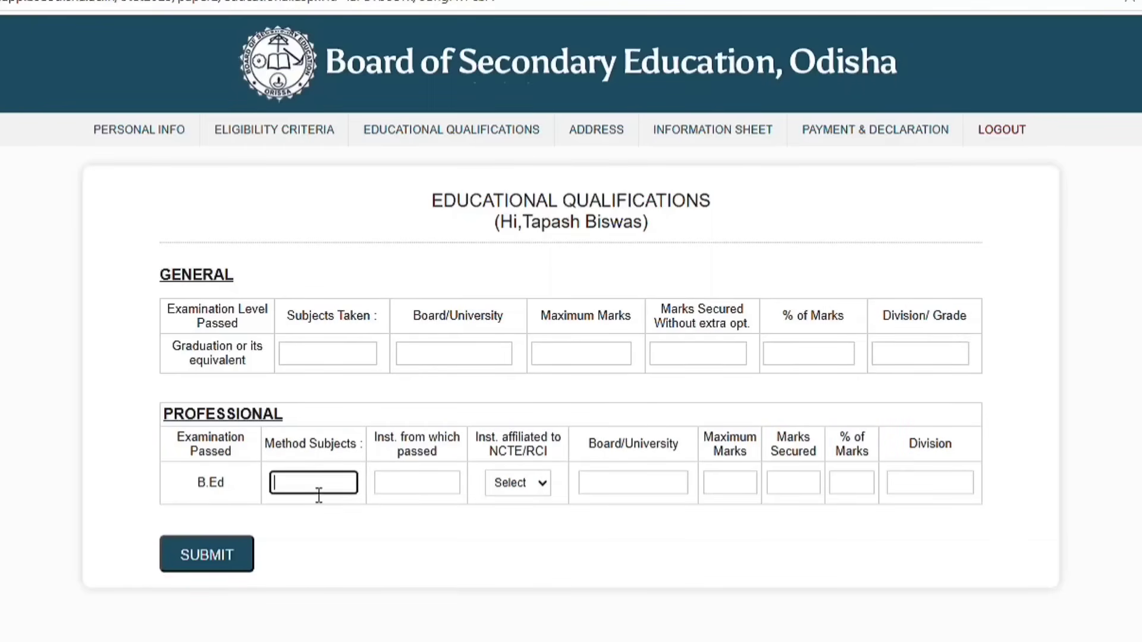
pyautogui.click(435, 494)
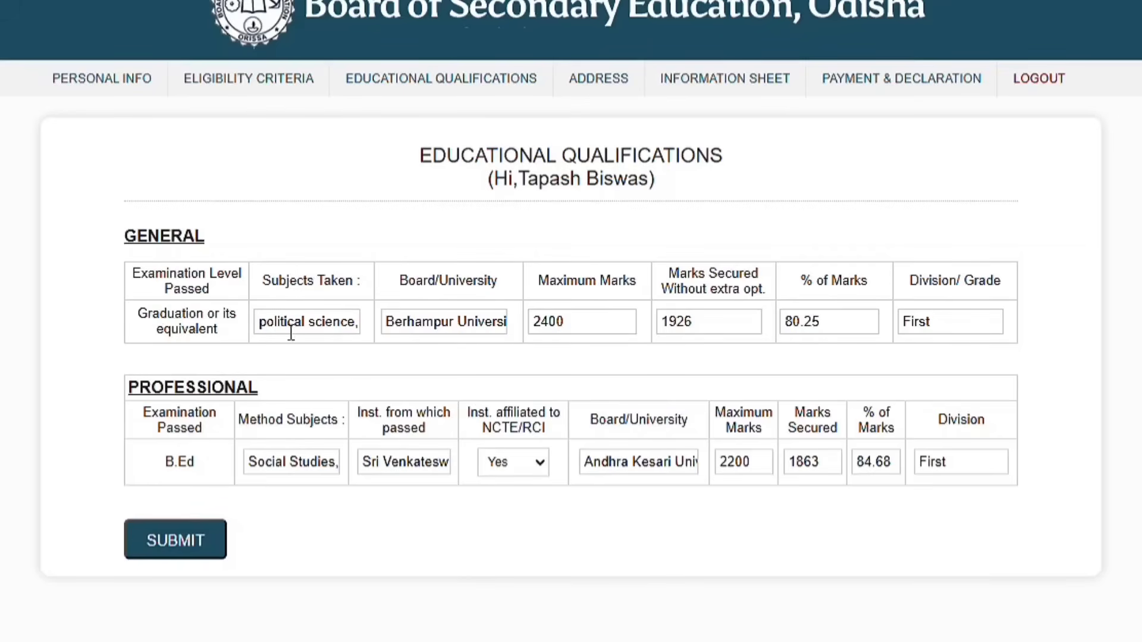
# Examine the full list of subjects entered under Subjects Taken in the graduation row
pyautogui.moveTo(266, 324); pyautogui.dragTo(446, 338)
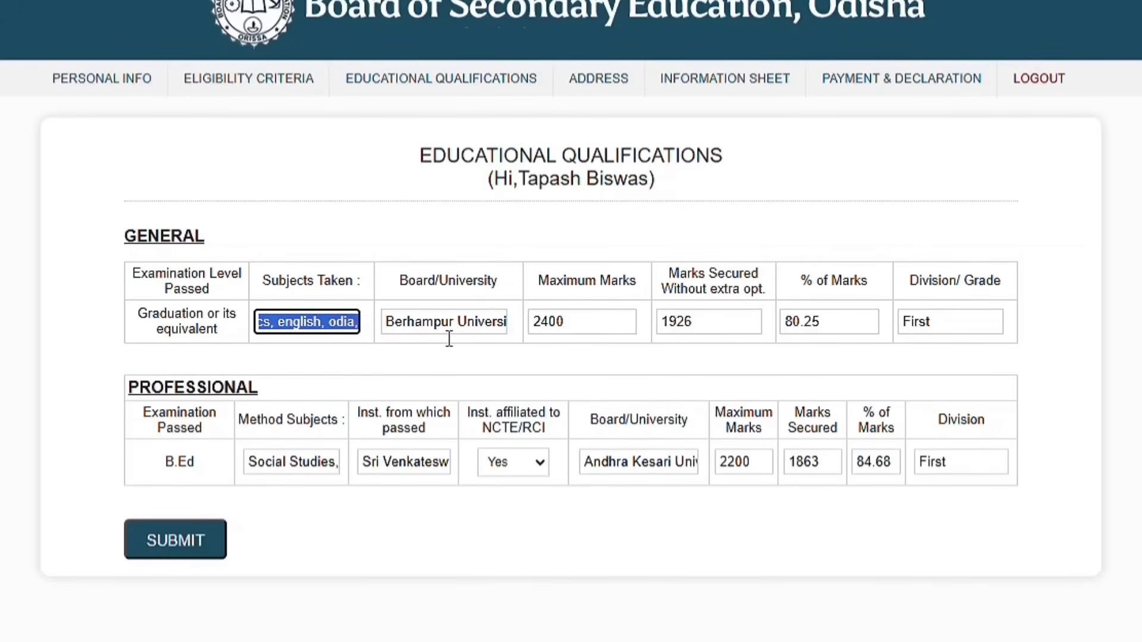
pyautogui.click(576, 361)
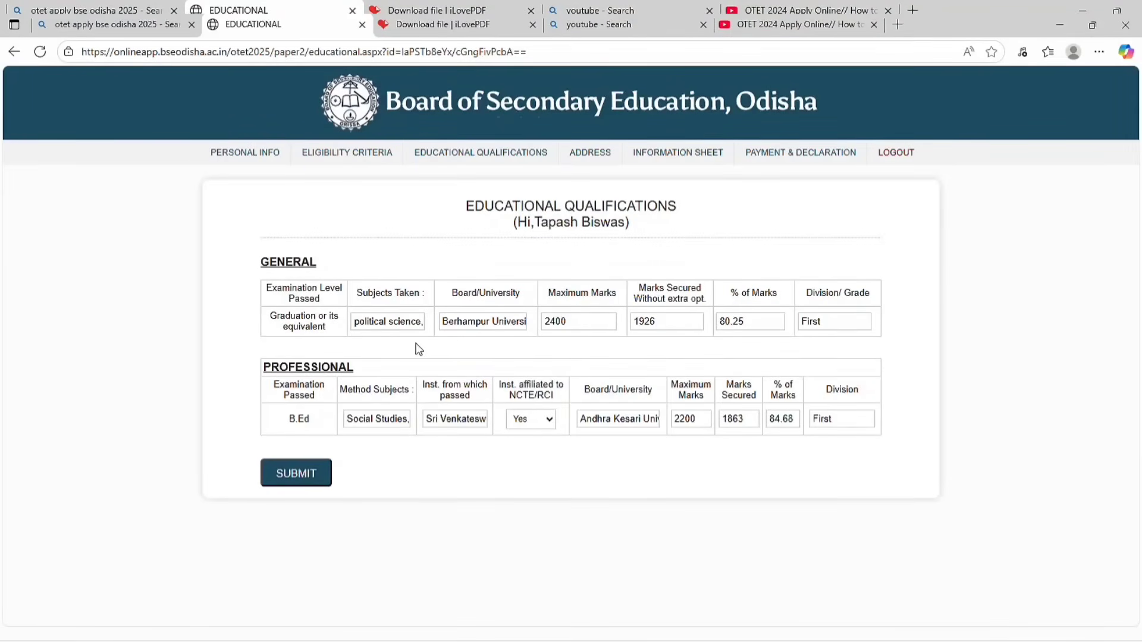
pyautogui.moveTo(372, 326); pyautogui.dragTo(430, 327)
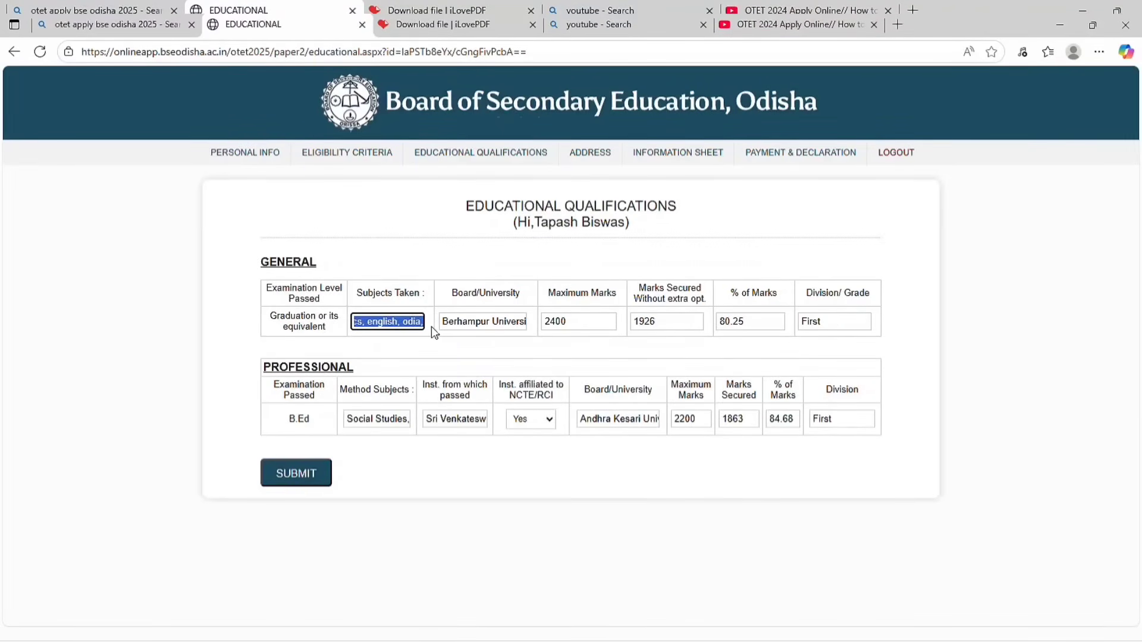
pyautogui.click(572, 346)
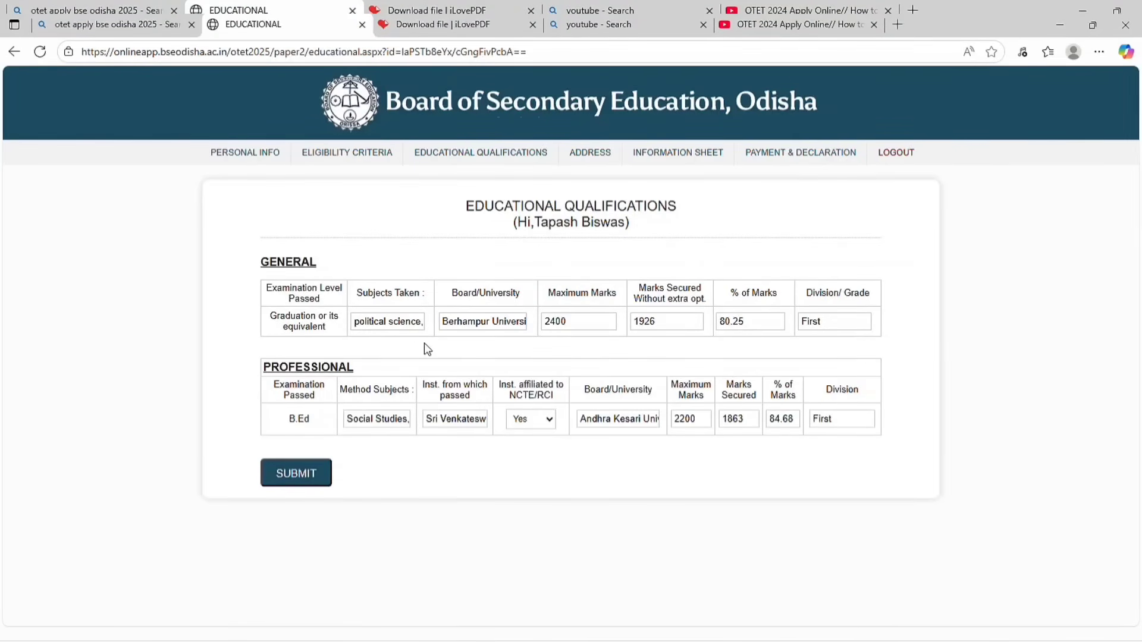
pyautogui.moveTo(371, 327); pyautogui.dragTo(431, 327)
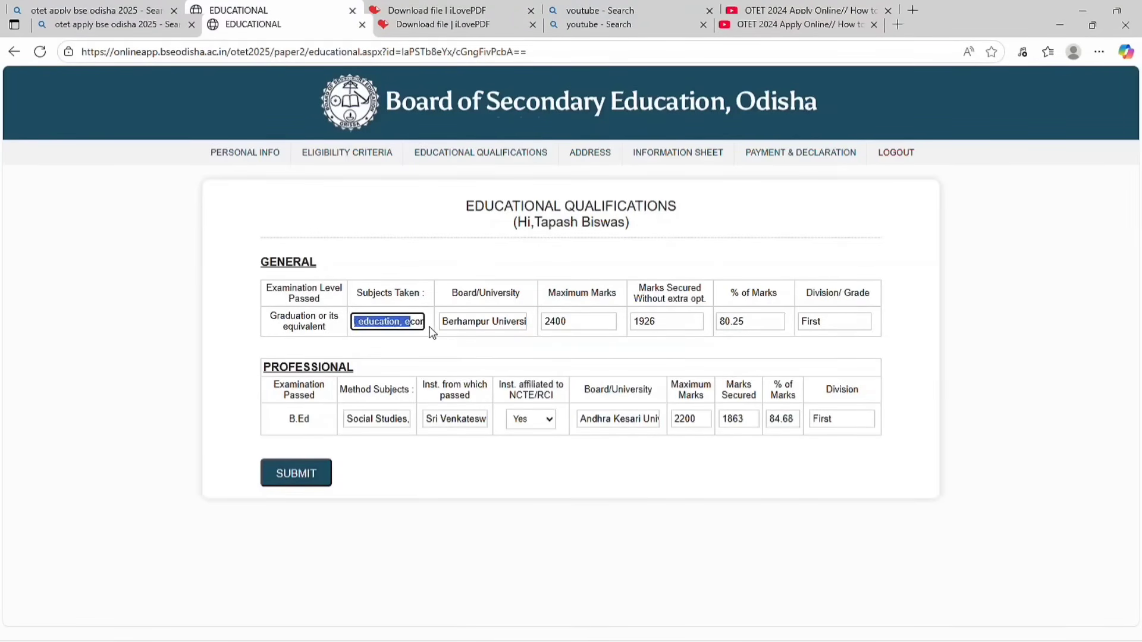
pyautogui.click(573, 344)
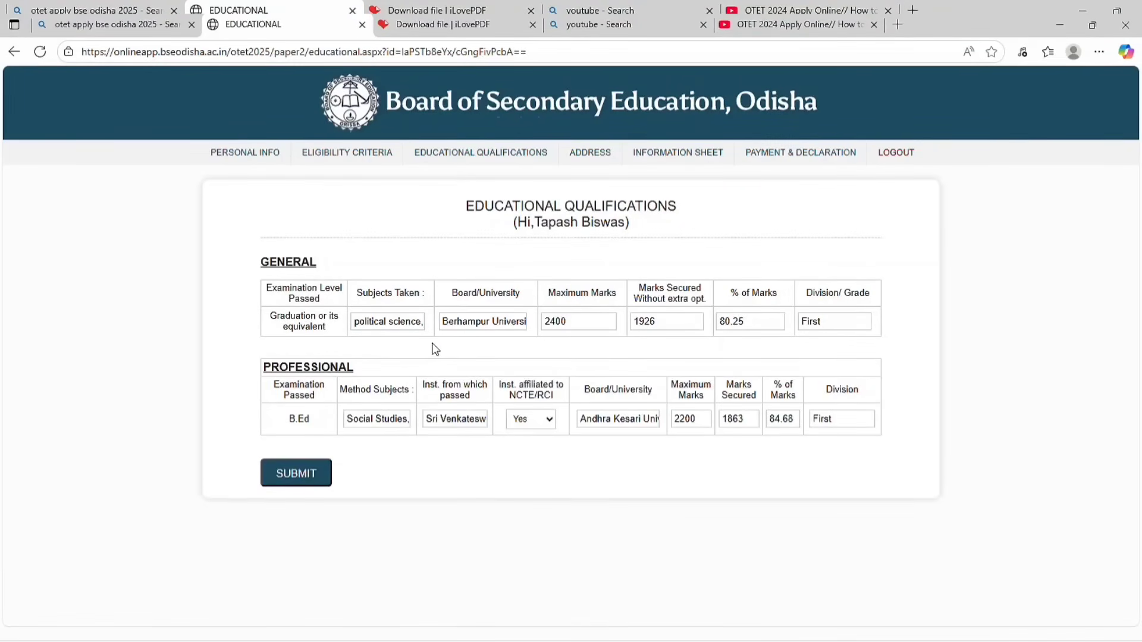
pyautogui.moveTo(361, 324); pyautogui.dragTo(486, 334)
pyautogui.click(573, 344)
pyautogui.moveTo(375, 324); pyautogui.dragTo(486, 333)
pyautogui.click(573, 344)
pyautogui.moveTo(370, 324); pyautogui.dragTo(460, 334)
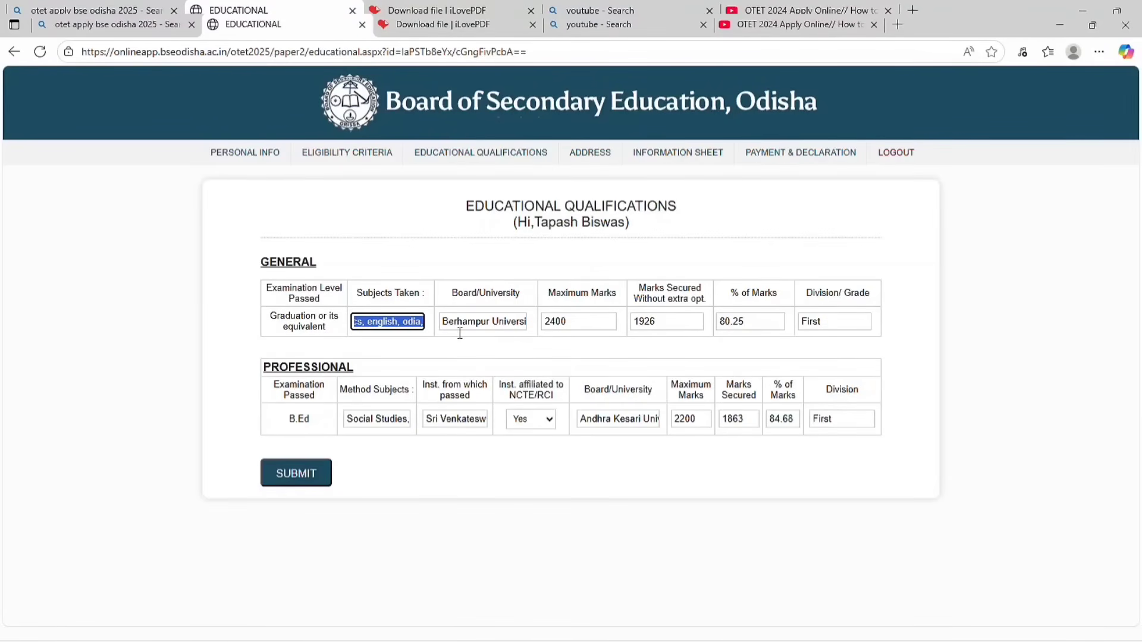
pyautogui.click(561, 346)
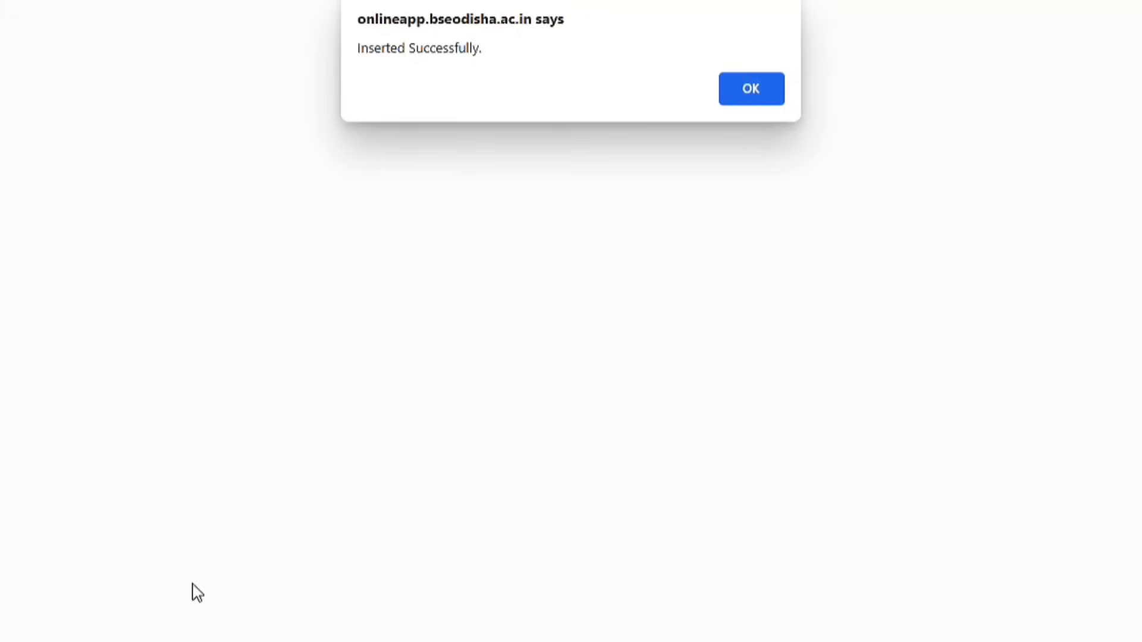
# Acknowledge the educational qualifications alert and set the permanent address to situated in BLOCK, with the applicant's district and block
pyautogui.click(768, 97)
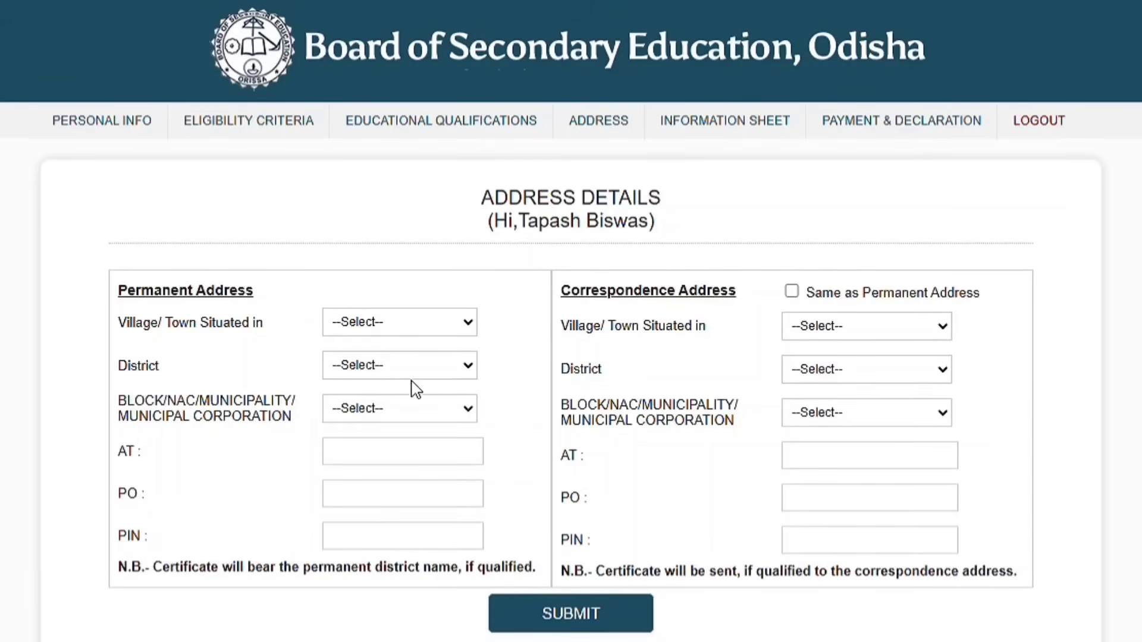
pyautogui.click(411, 382)
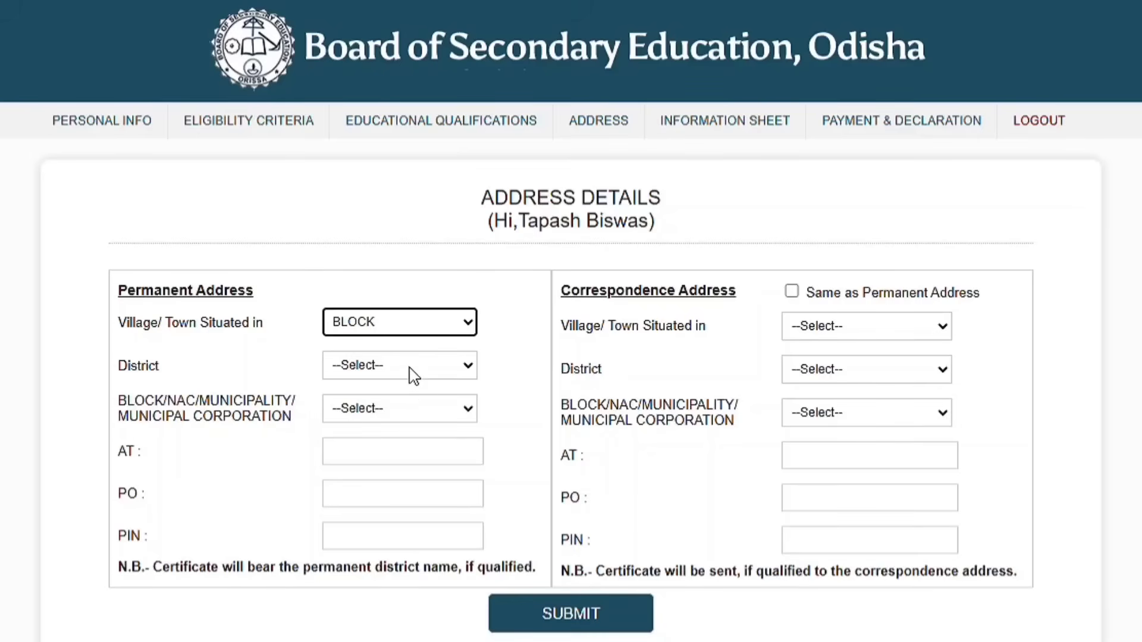
pyautogui.click(409, 366)
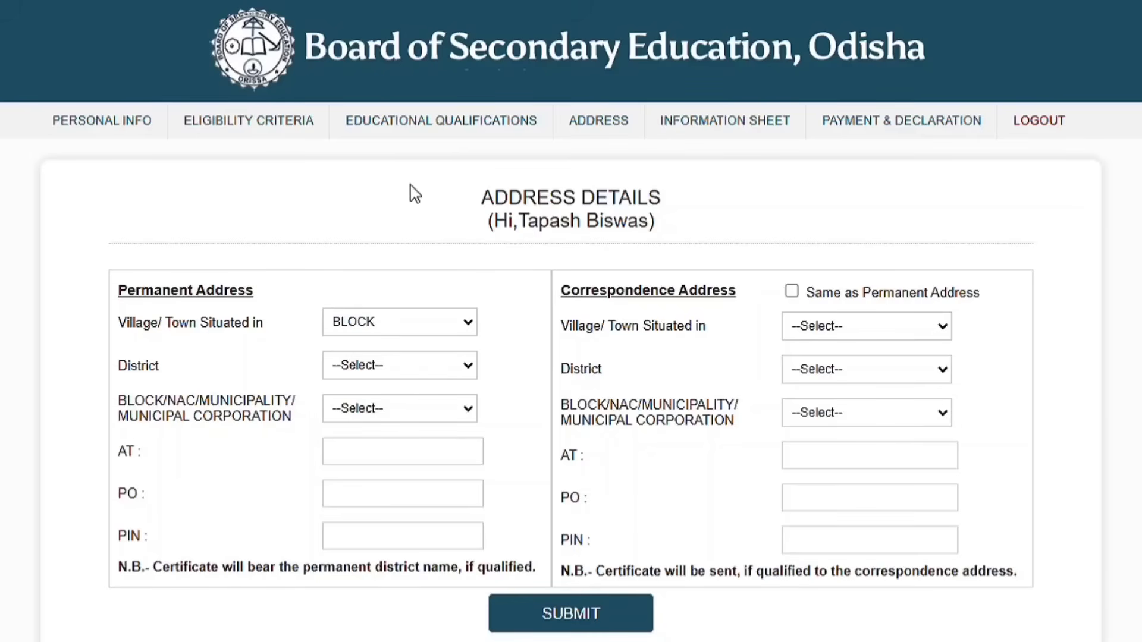
pyautogui.click(421, 132)
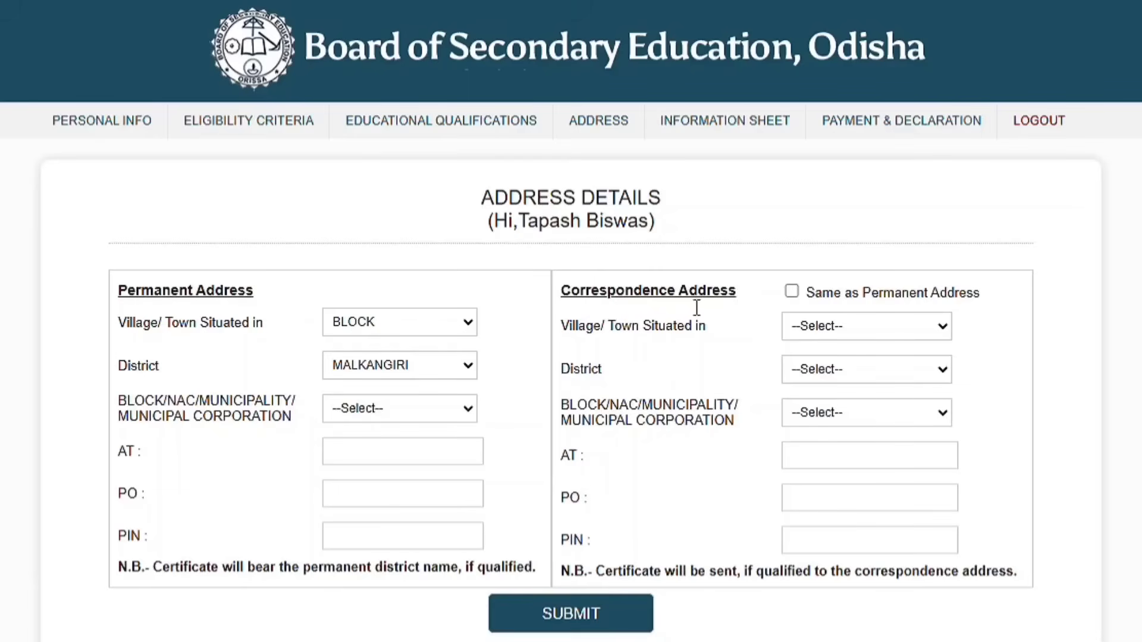
pyautogui.click(440, 412)
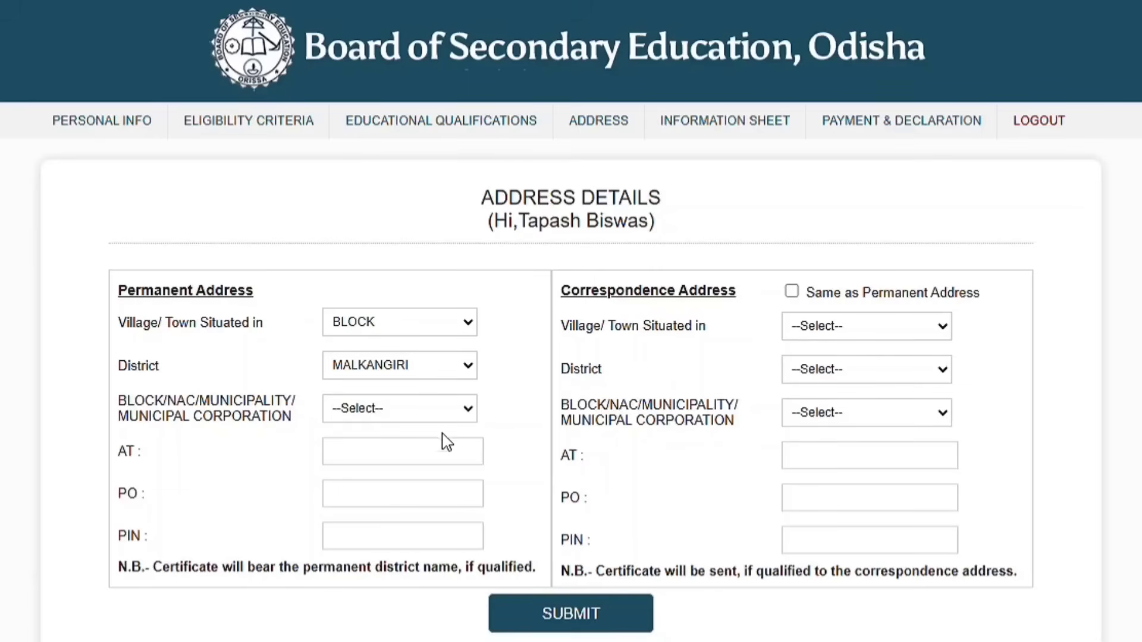
pyautogui.click(462, 511)
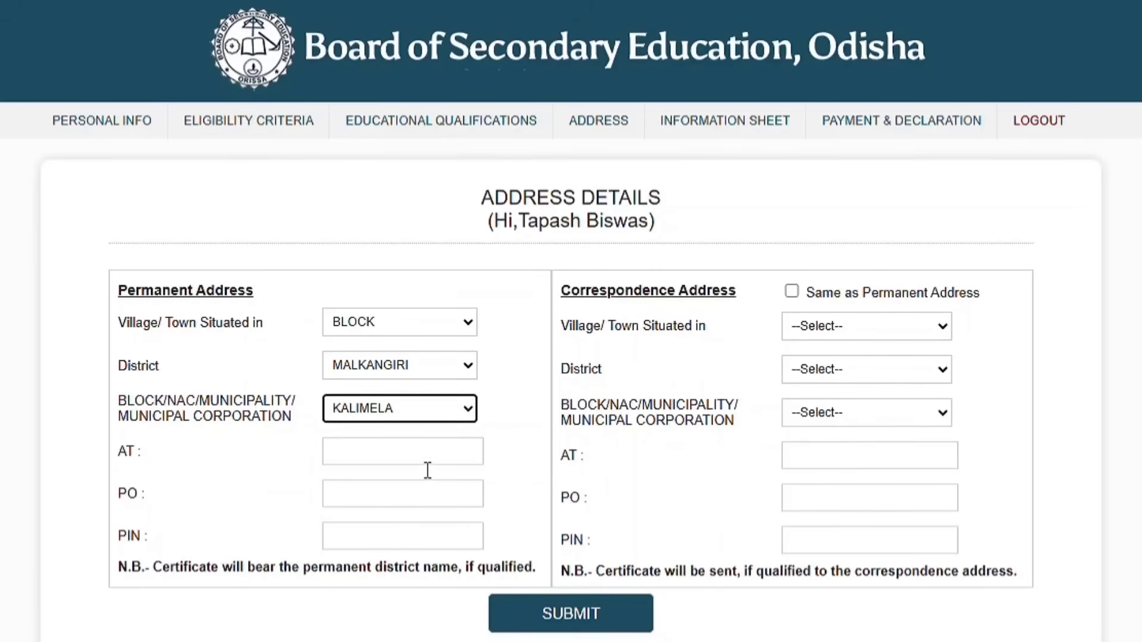
# Complete the permanent address with the applicant's village, post office and postal code
pyautogui.click(427, 469)
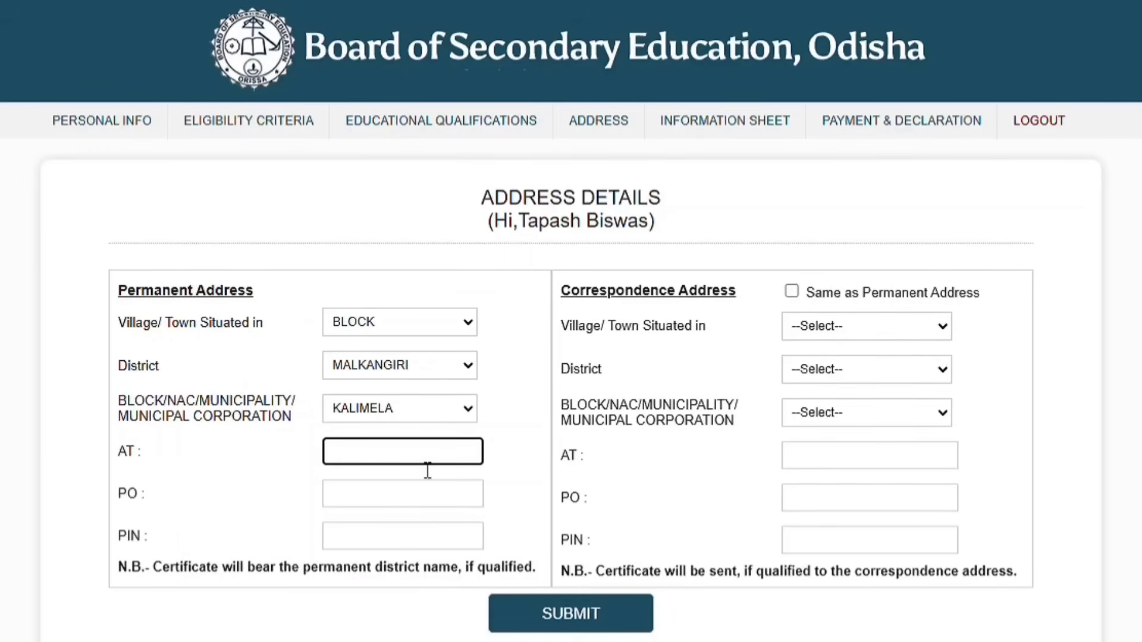
pyautogui.write('M.P')
pyautogui.write('.V.')
pyautogui.write('-21')
pyautogui.click(428, 506)
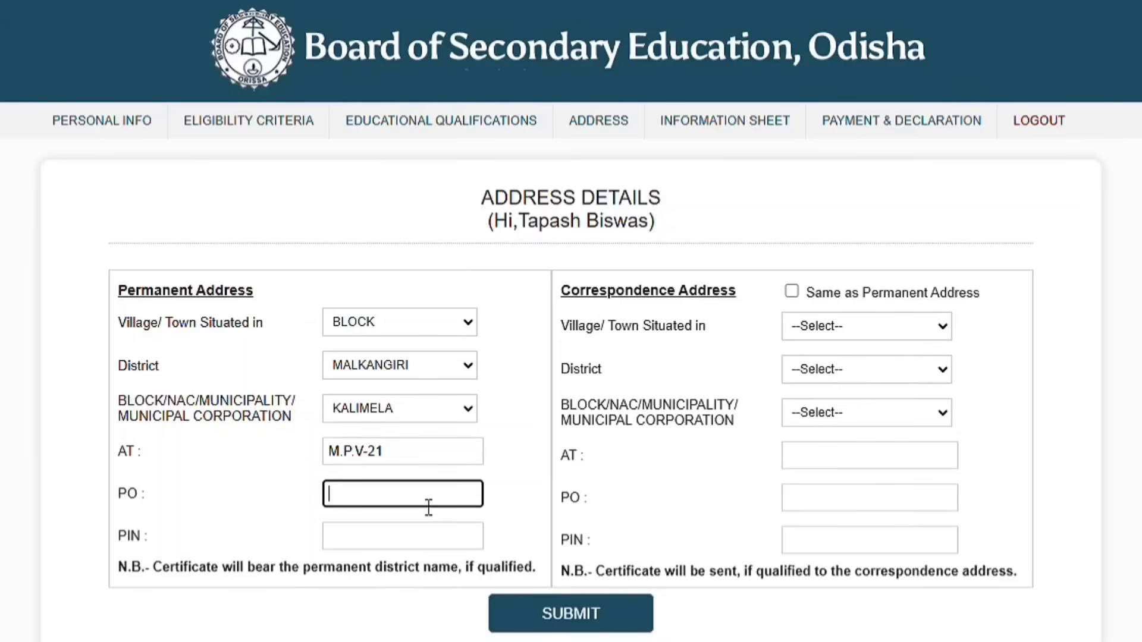
# Make the correspondence address the same as the permanent address, submit the address details and acknowledge the alert
pyautogui.click(791, 291)
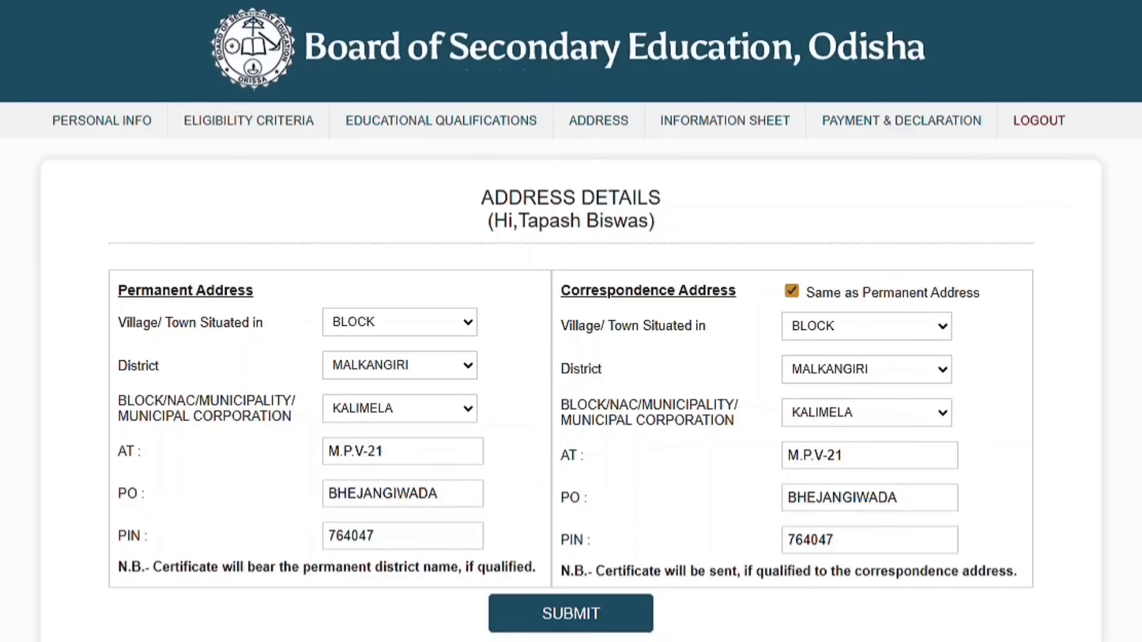
pyautogui.click(597, 616)
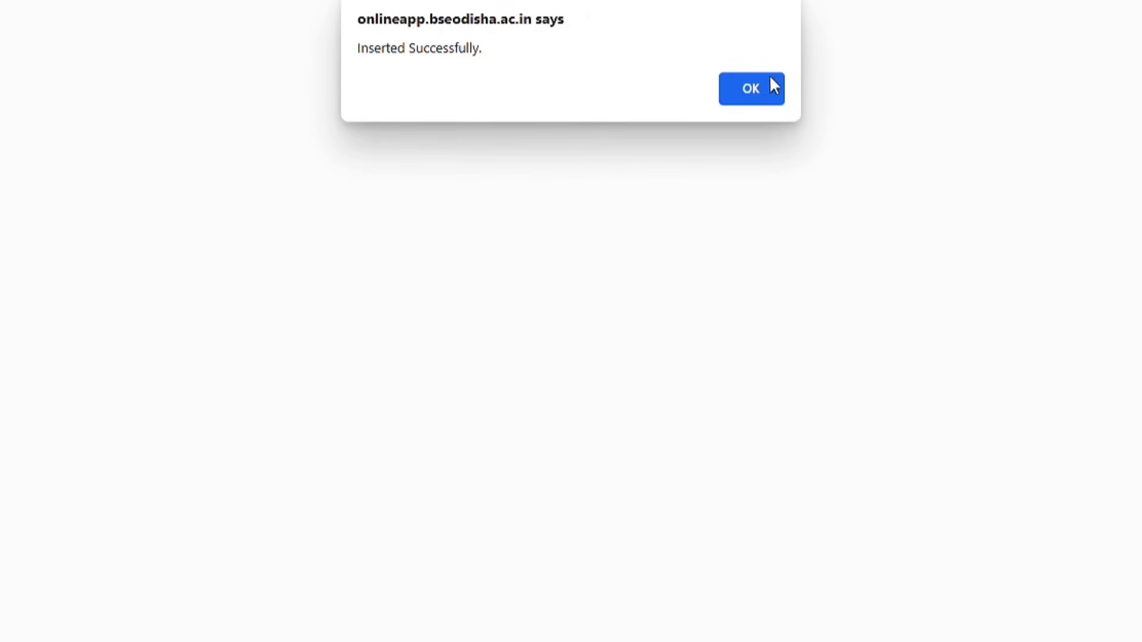
pyautogui.click(761, 89)
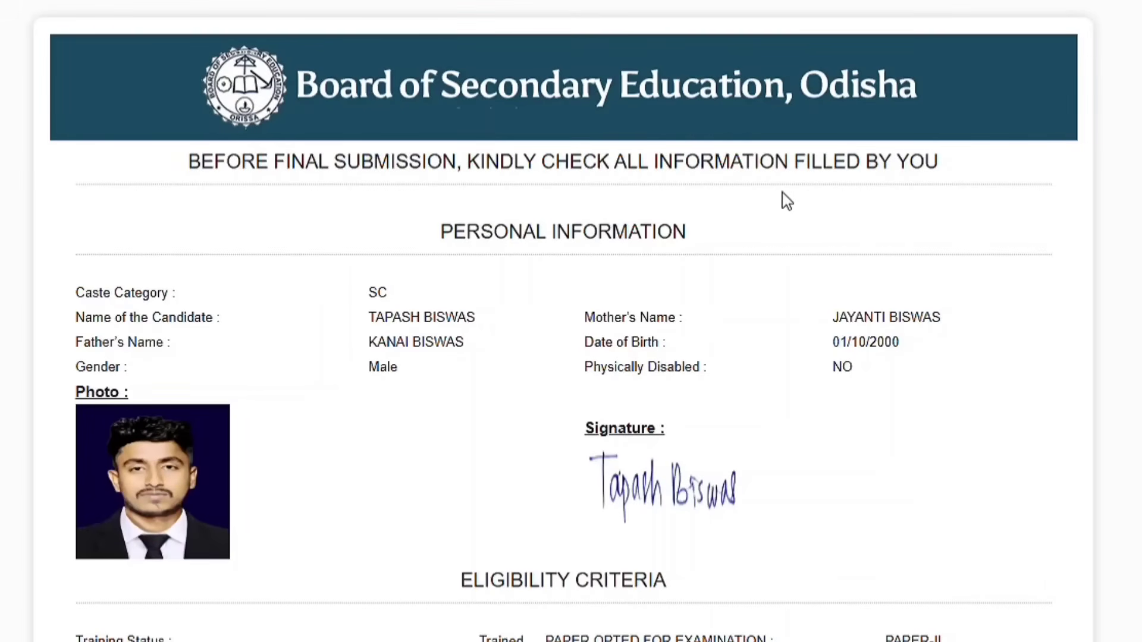
# Review the personal information, photo, signature and eligibility criteria on the information sheet against the final-submission notice
pyautogui.scroll(-3, 772, 202)
pyautogui.scroll(-2, 772, 202)
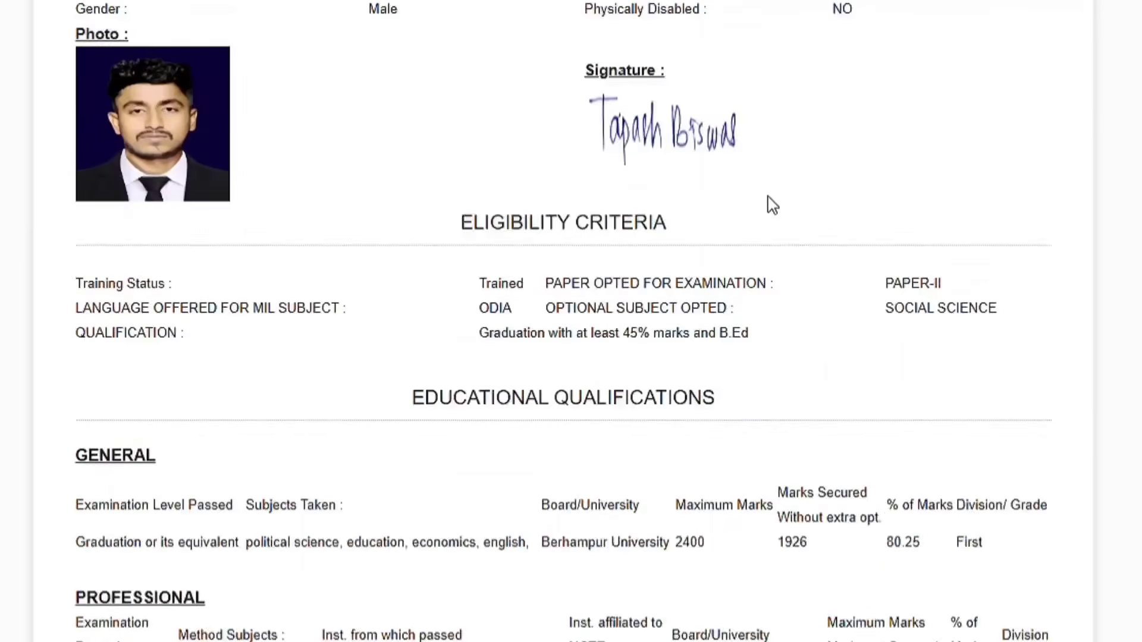
pyautogui.scroll(5, 769, 204)
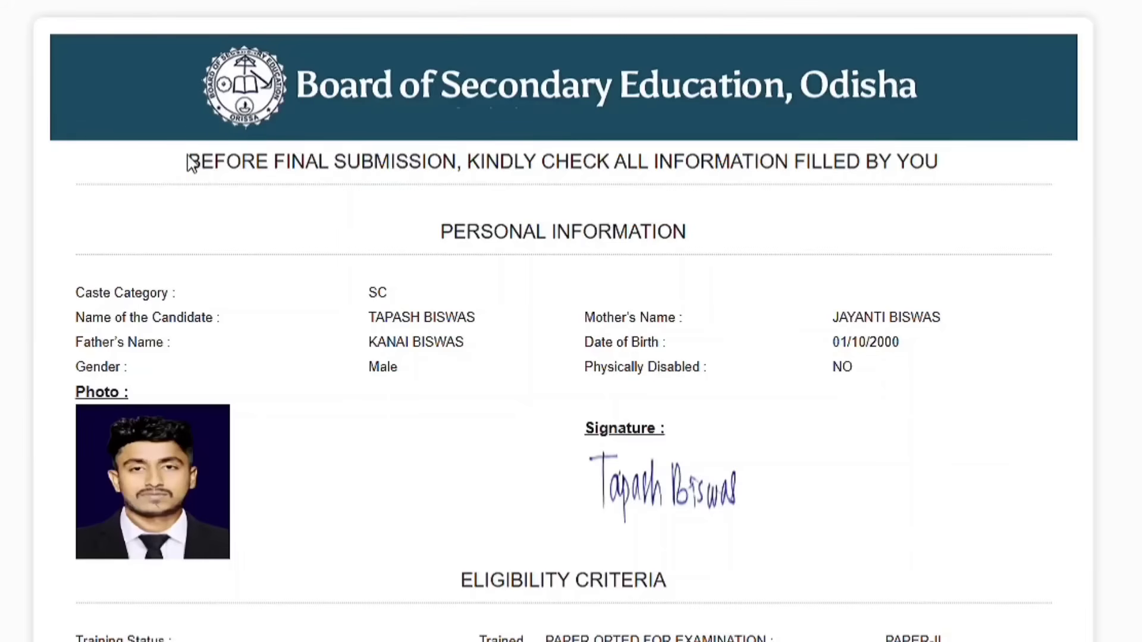
pyautogui.moveTo(189, 162); pyautogui.dragTo(943, 162)
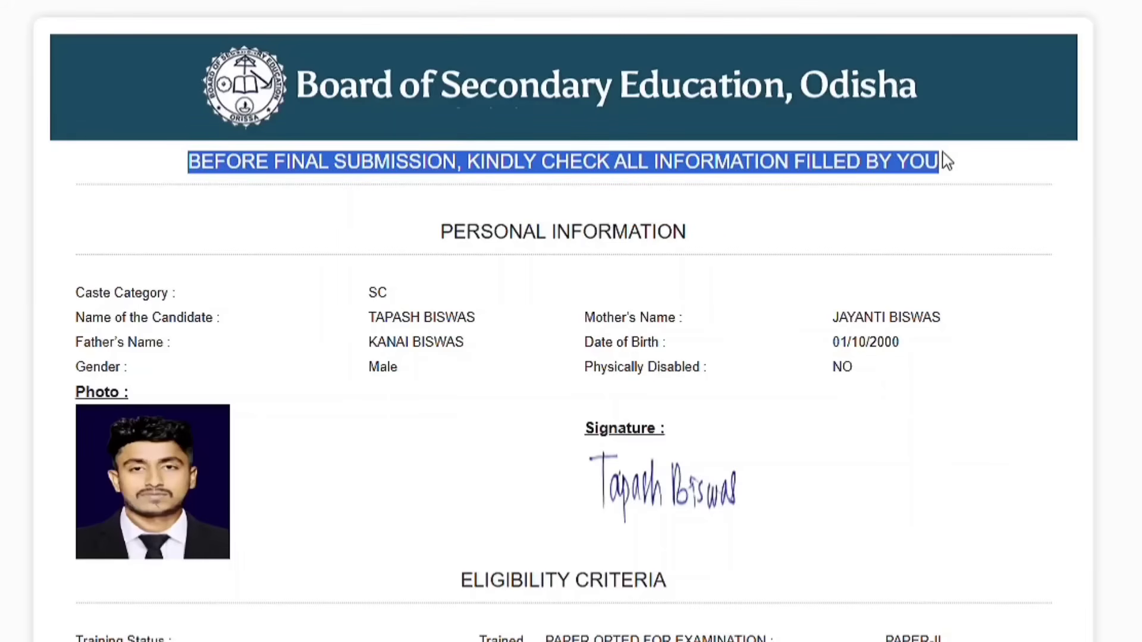
pyautogui.click(886, 195)
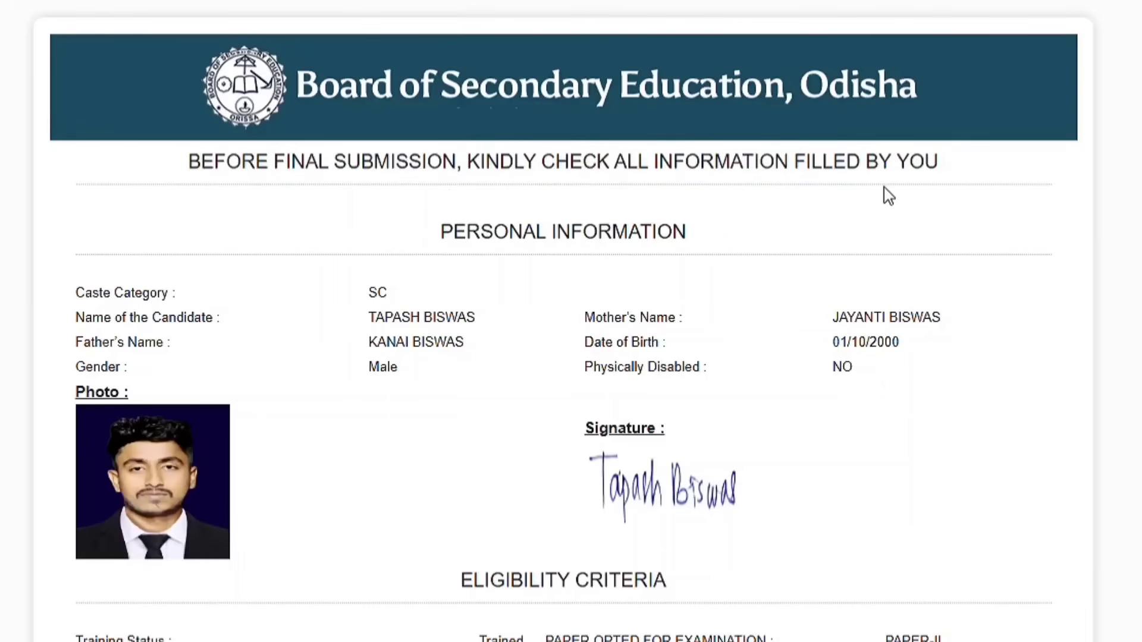
pyautogui.scroll(-2, 426, 202)
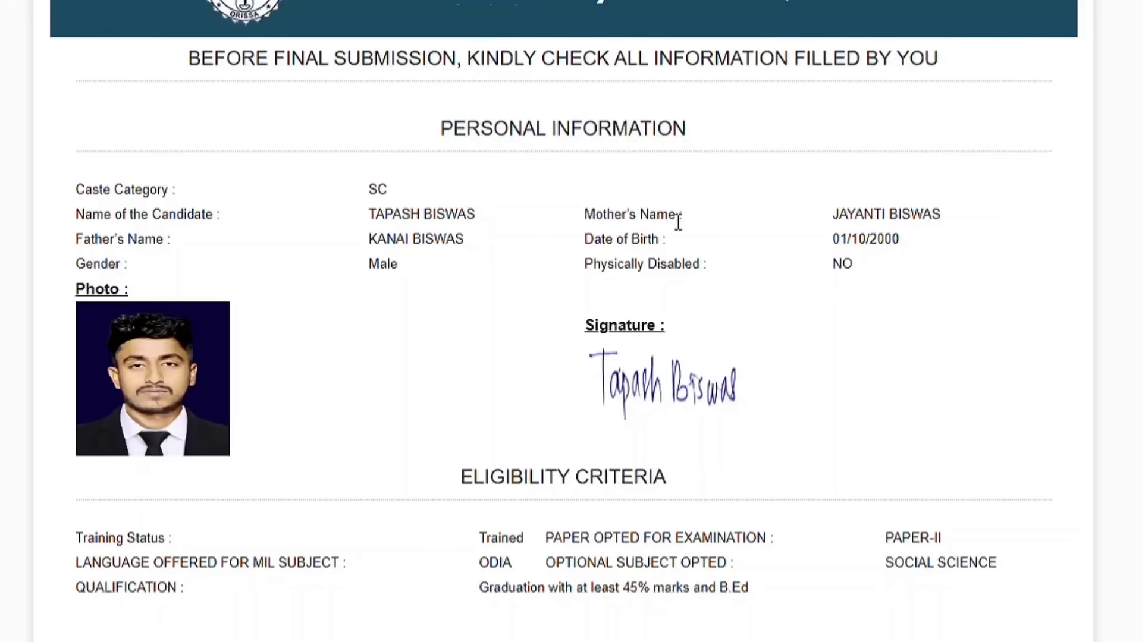
pyautogui.scroll(-2, 524, 249)
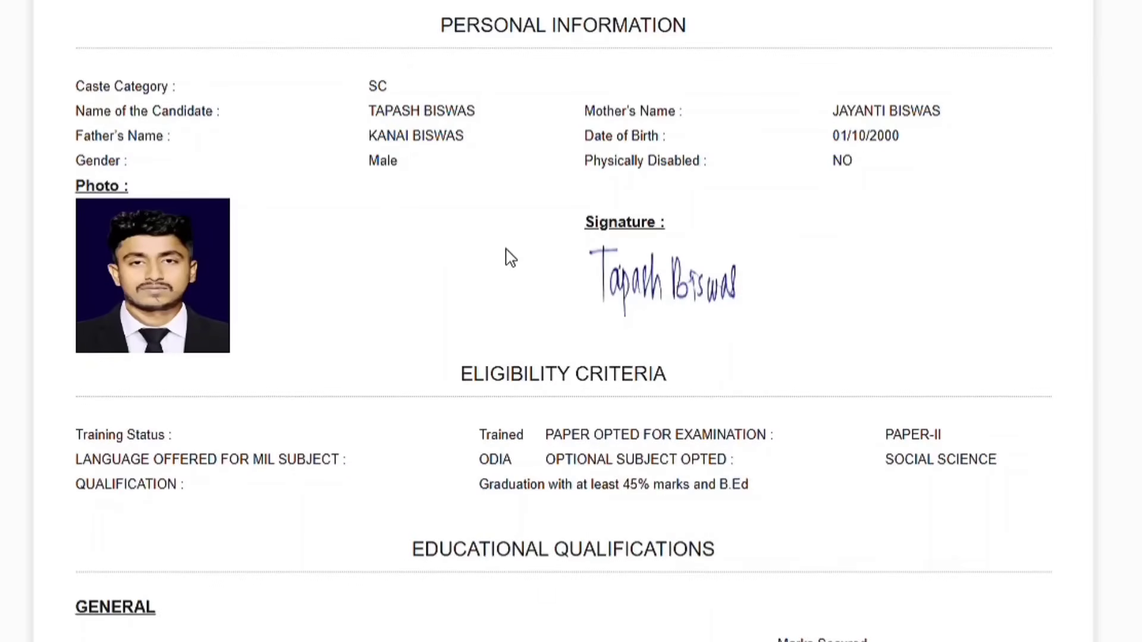
pyautogui.scroll(-4, 511, 258)
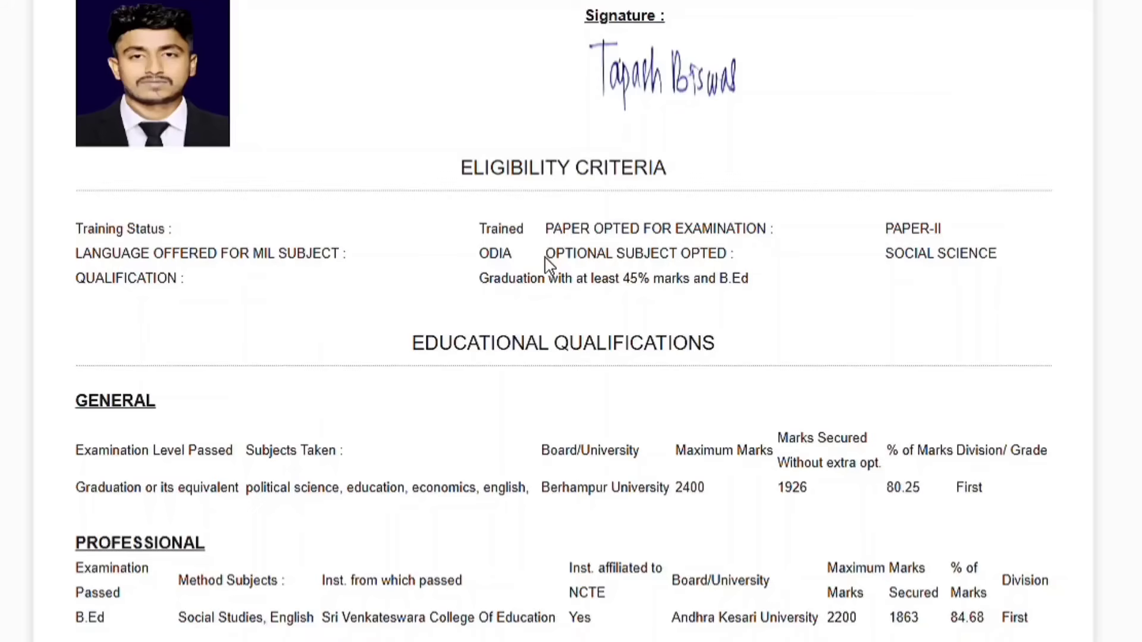
# Check the general and professional qualifications and both address blocks on the information sheet
pyautogui.scroll(-2, 547, 262)
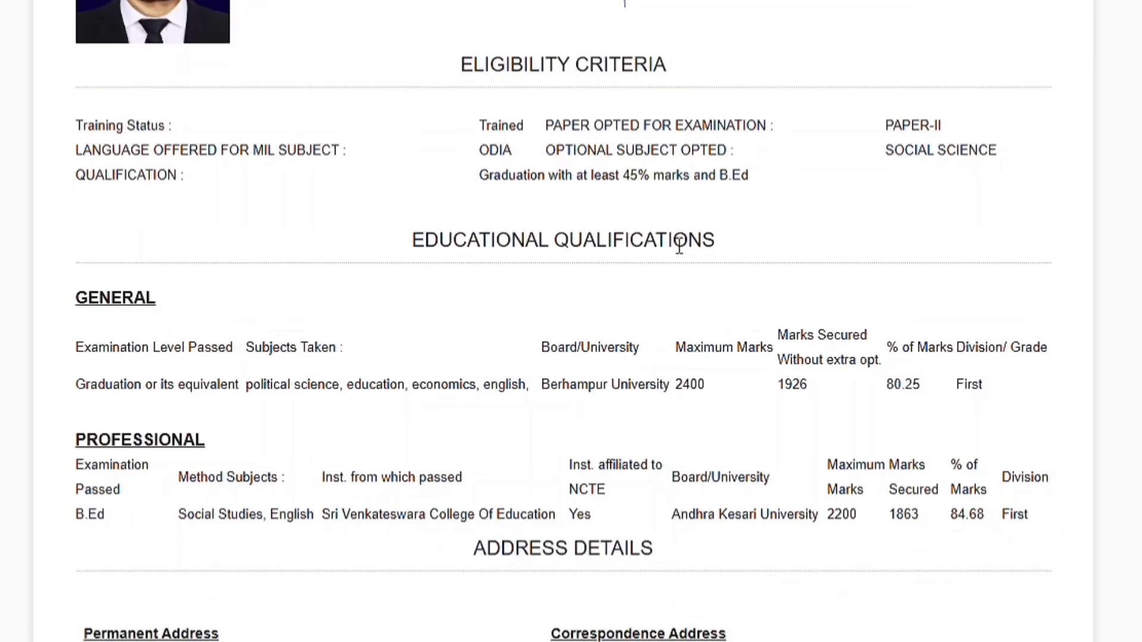
pyautogui.scroll(-4, 370, 280)
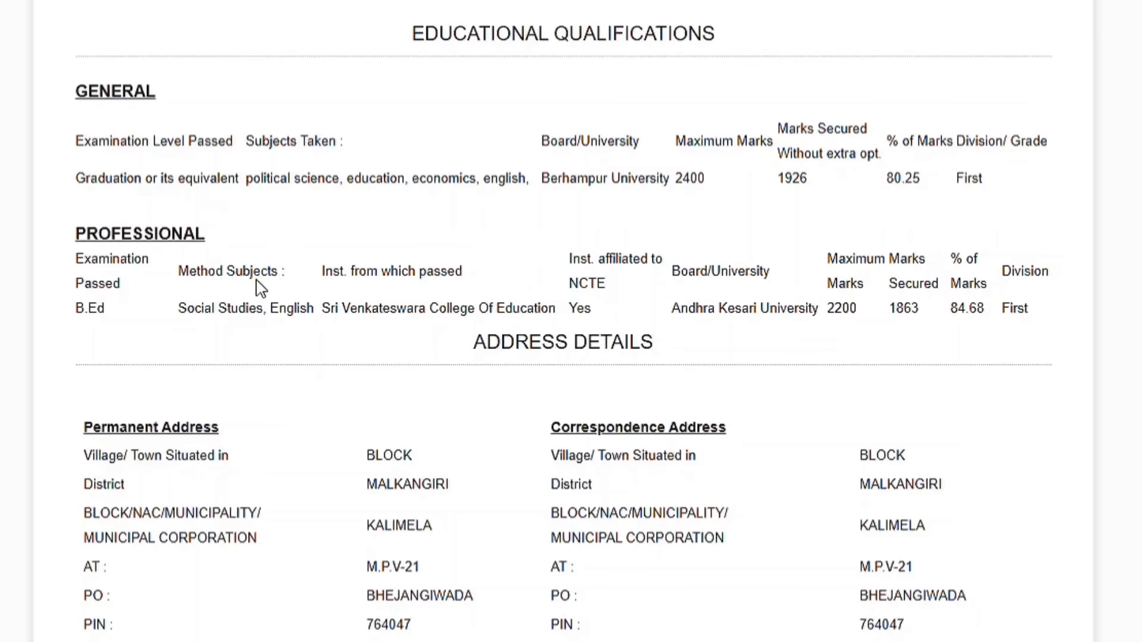
pyautogui.scroll(-1, 260, 288)
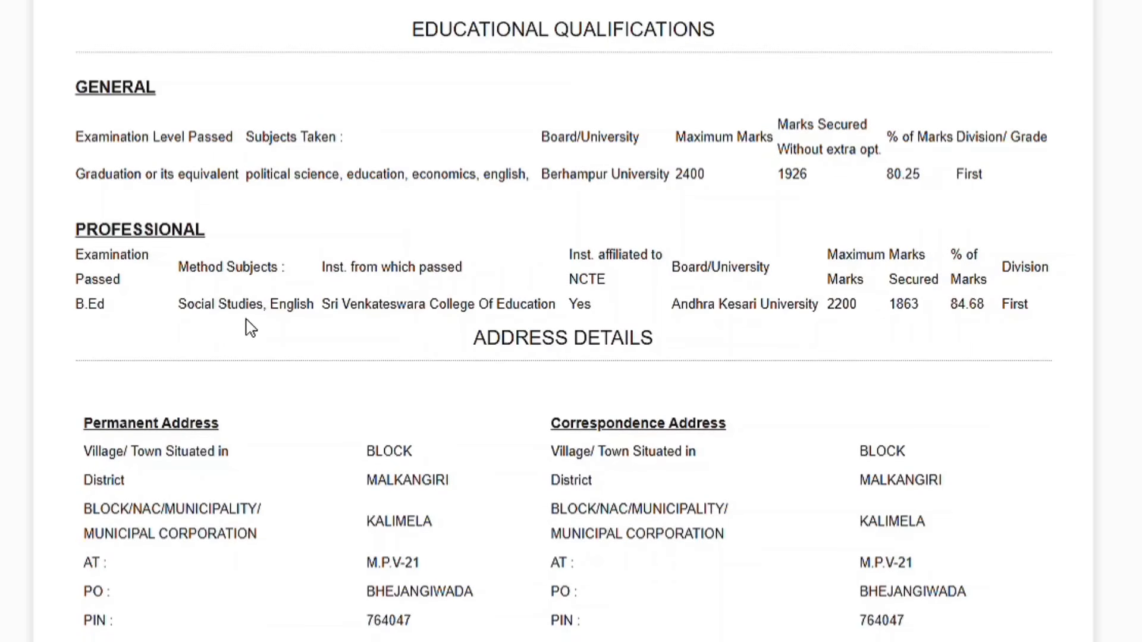
pyautogui.scroll(1, 333, 306)
pyautogui.scroll(-1, 357, 297)
pyautogui.moveTo(127, 255); pyautogui.dragTo(916, 346)
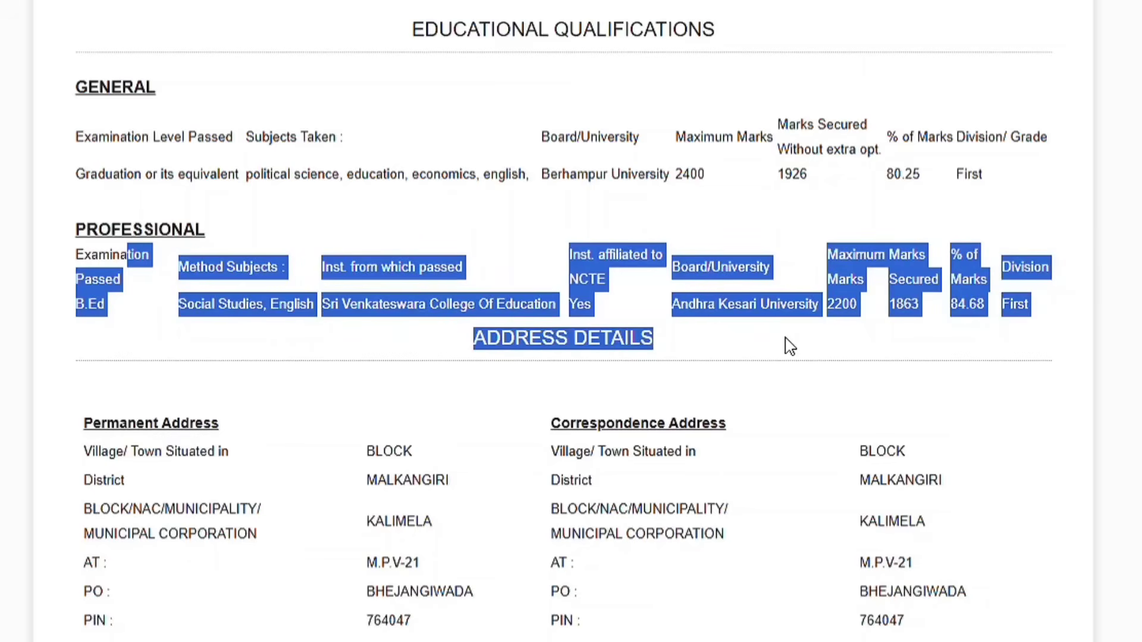
pyautogui.click(615, 357)
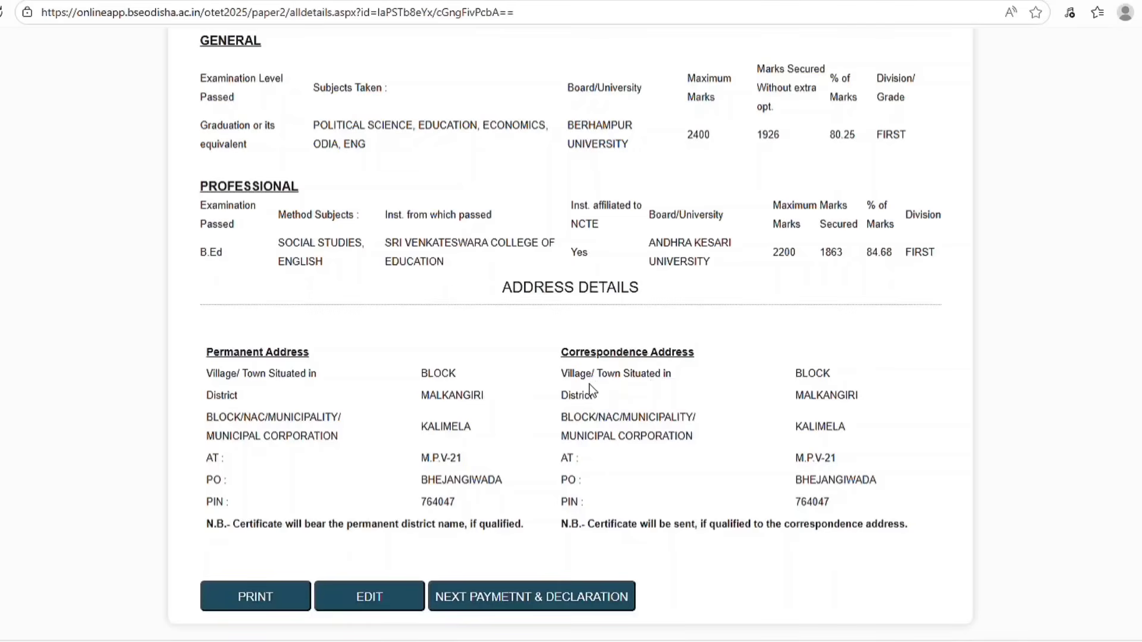
# Proceed from the information sheet to the Payment & Declaration page and accept the applicant's declaration
pyautogui.click(597, 602)
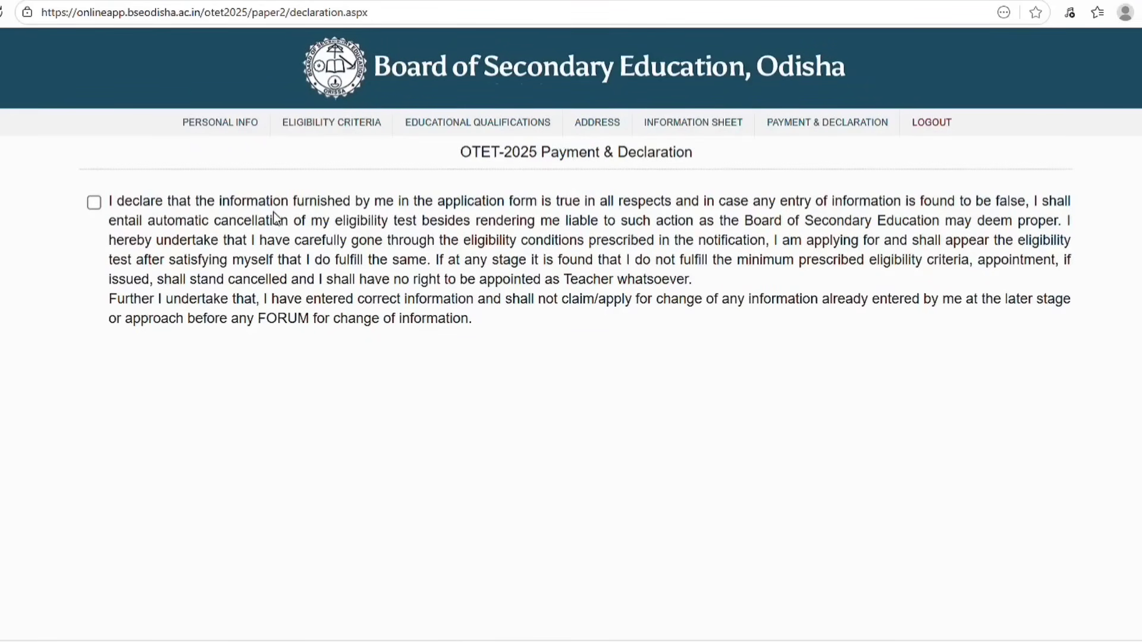
pyautogui.click(94, 202)
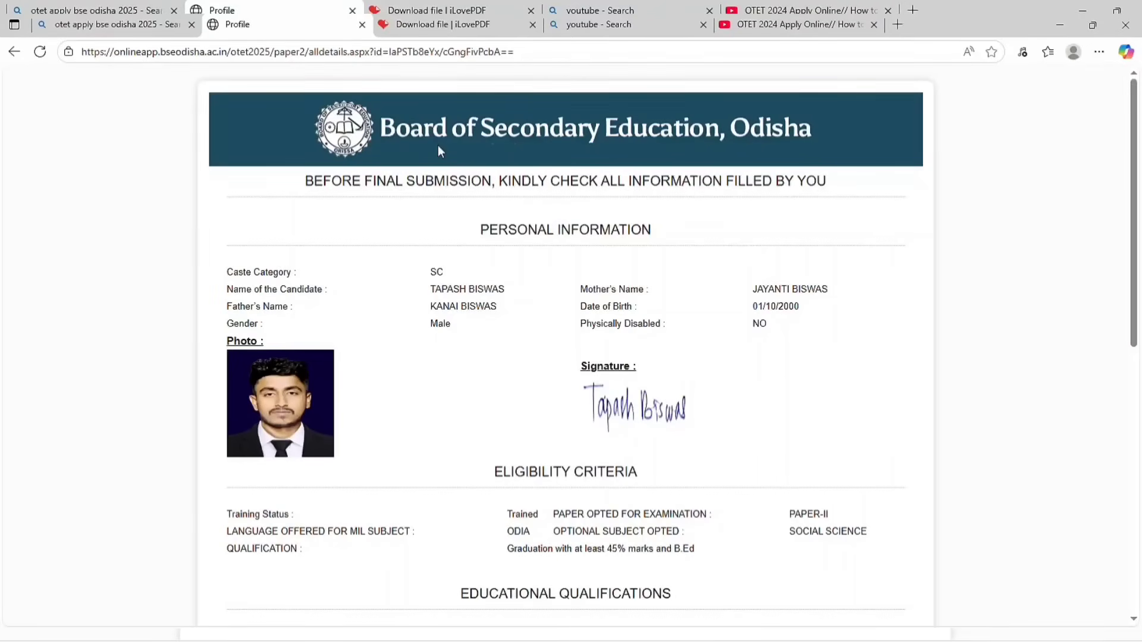
pyautogui.scroll(-8, 437, 151)
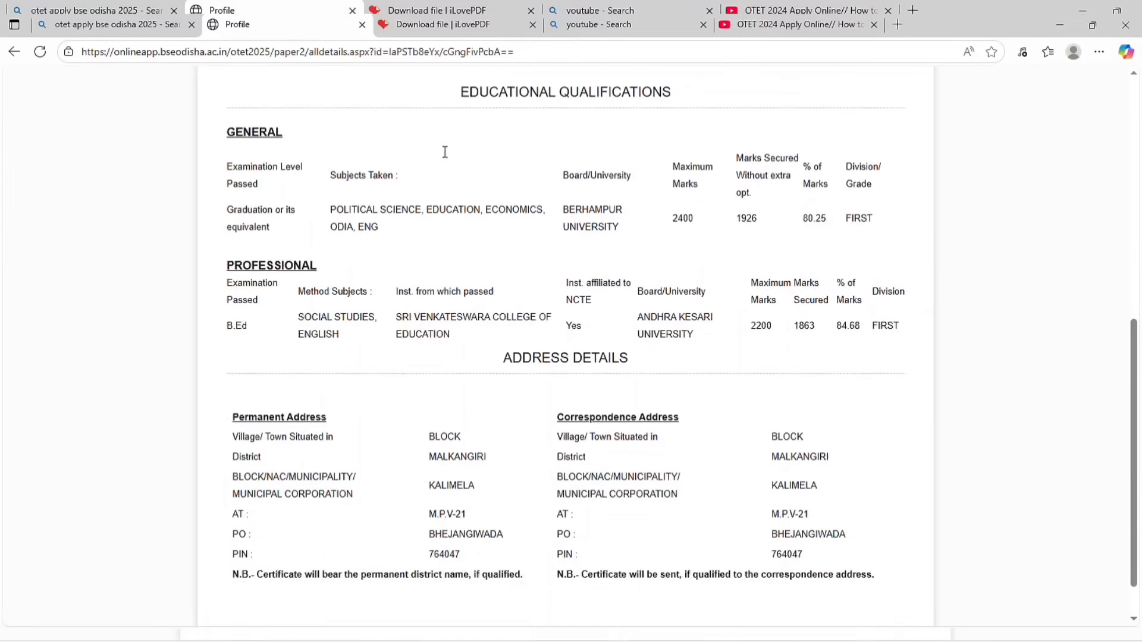
pyautogui.scroll(-1, 437, 146)
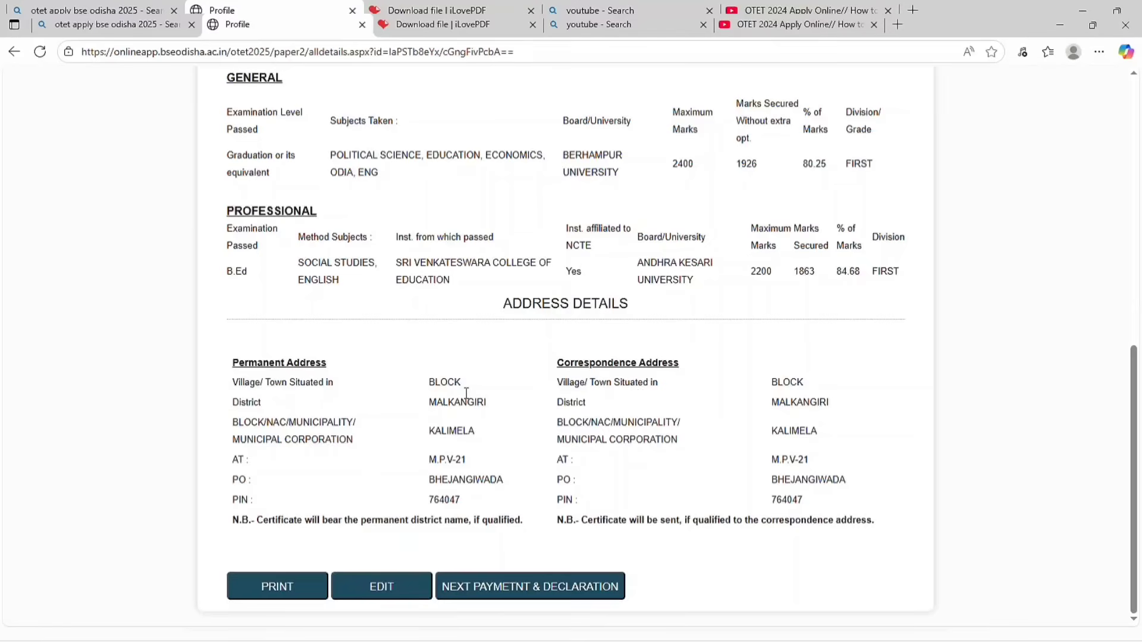
pyautogui.click(590, 588)
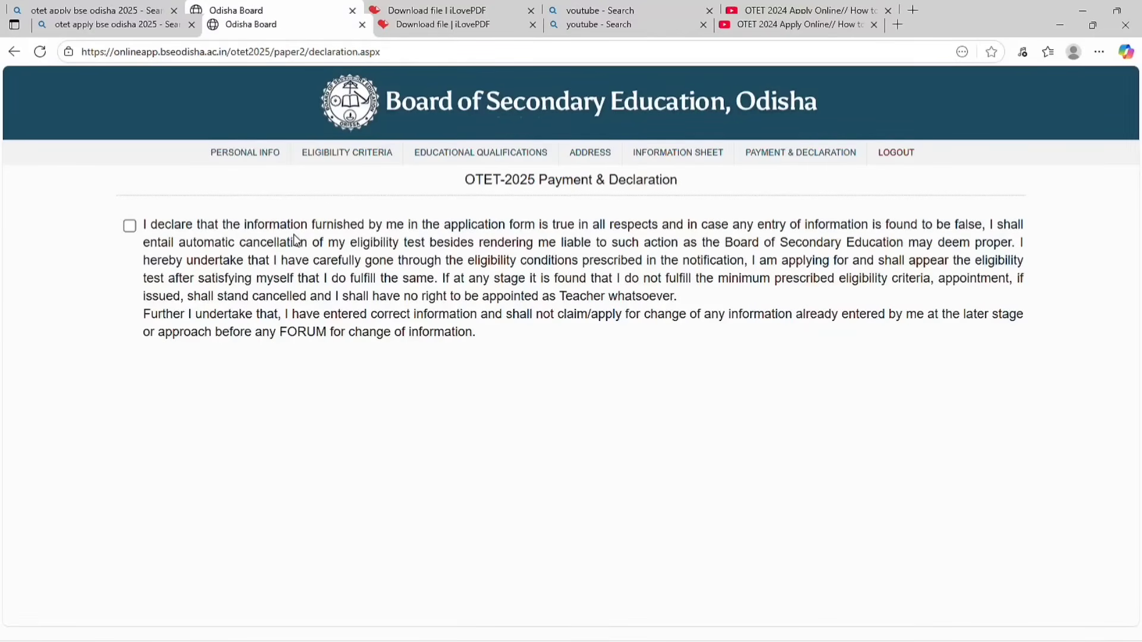
pyautogui.click(296, 240)
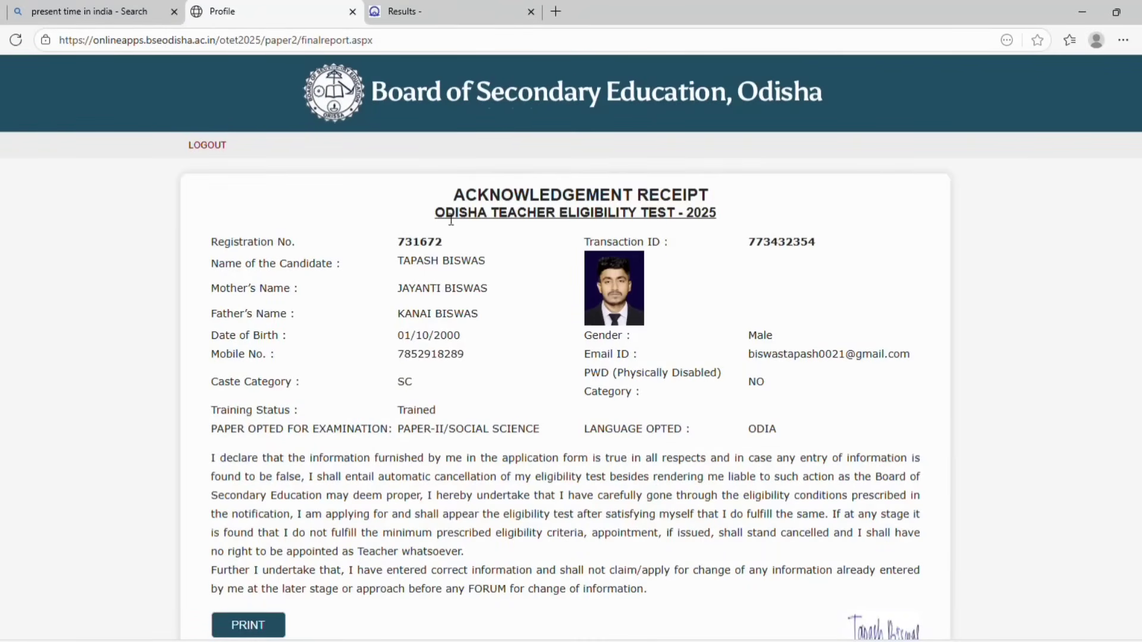
# Review the OTET 2025 acknowledgement receipt and open its print preview
pyautogui.scroll(-1, 350, 149)
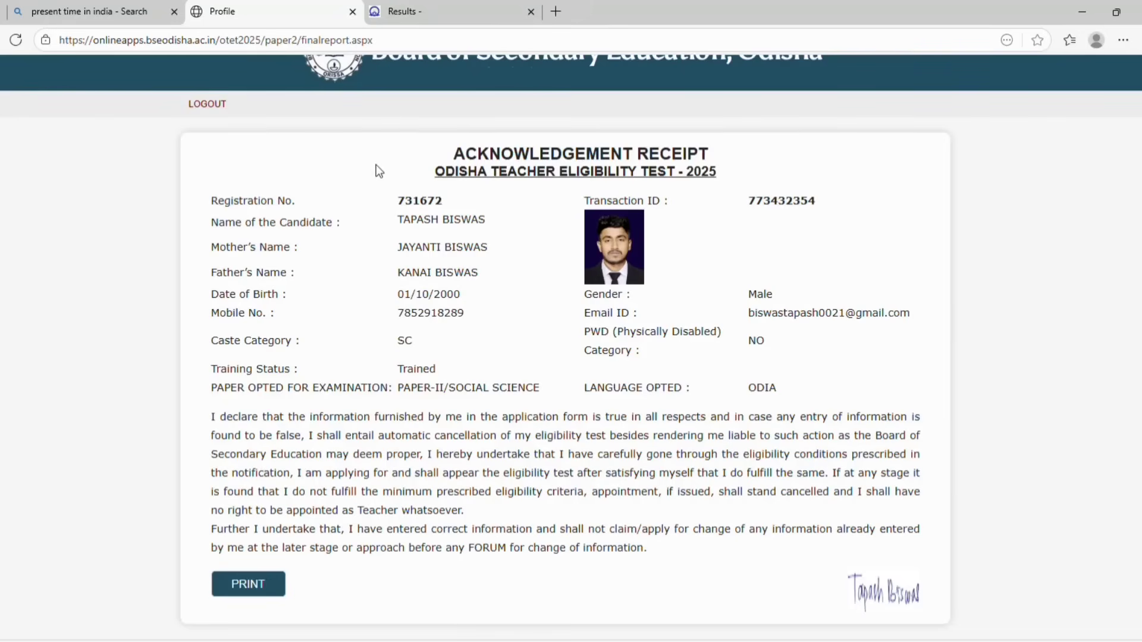
pyautogui.scroll(1, 392, 164)
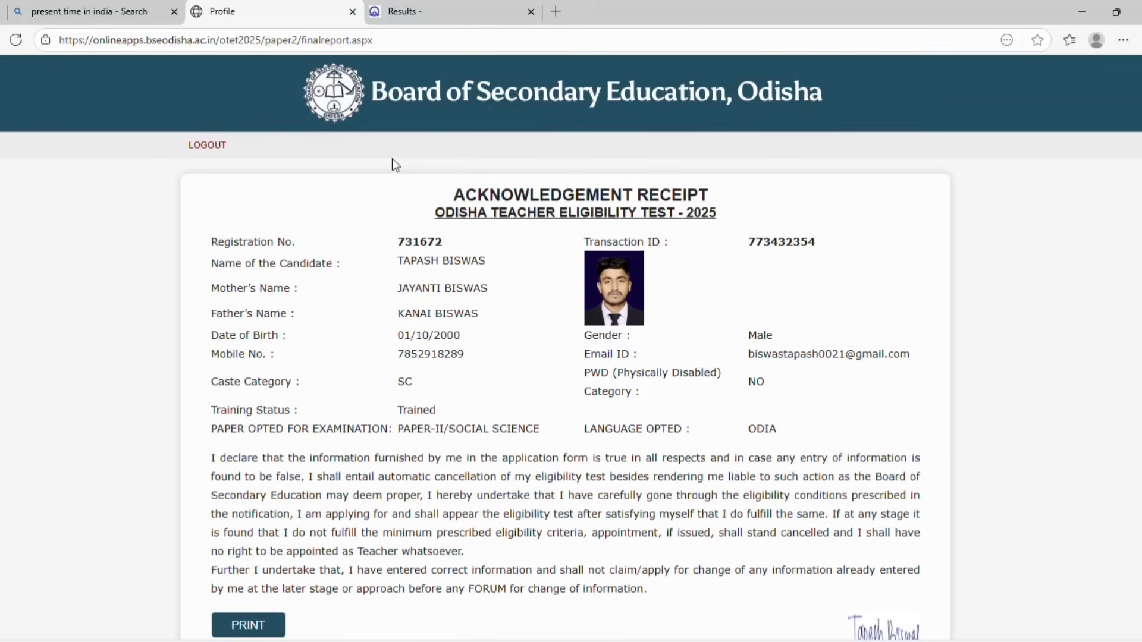
pyautogui.scroll(-1, 391, 158)
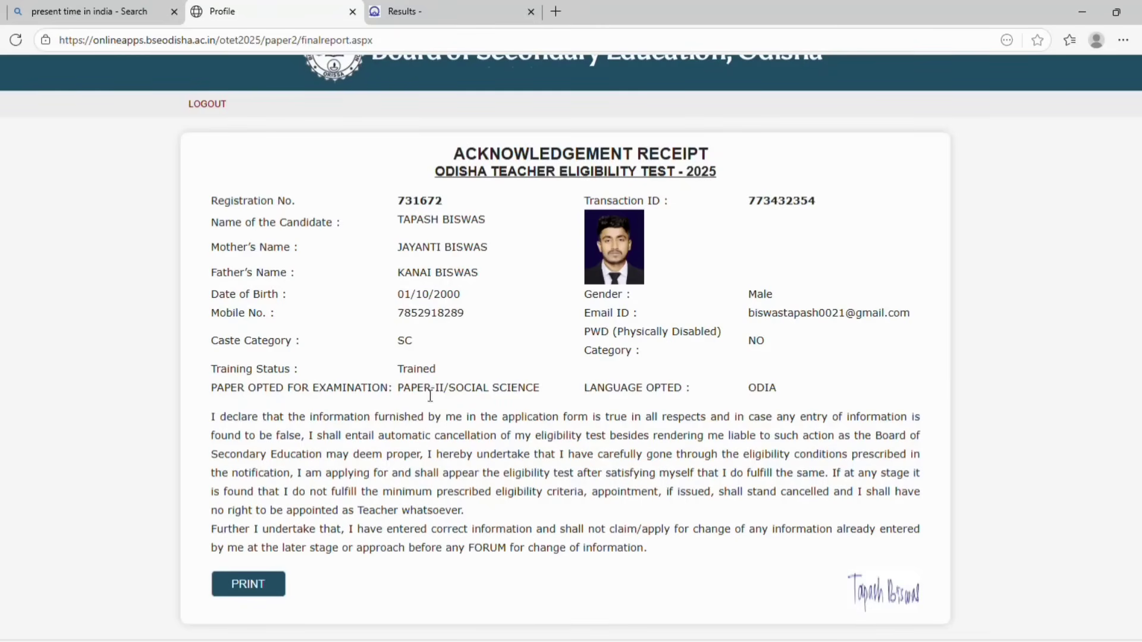
pyautogui.click(258, 586)
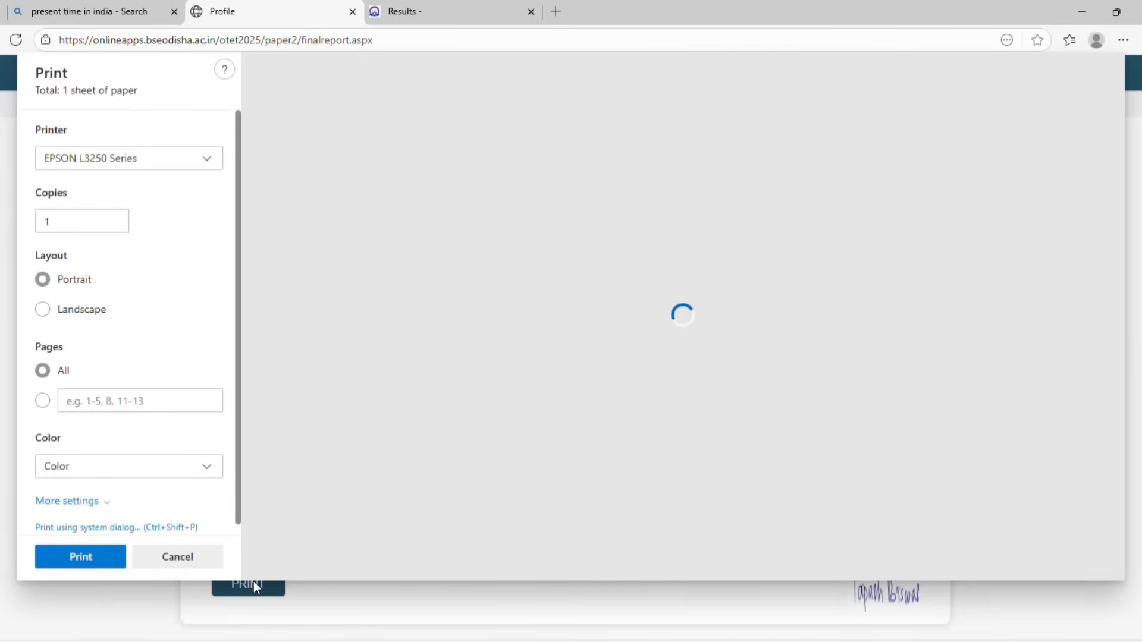
pyautogui.scroll(-5, 617, 248)
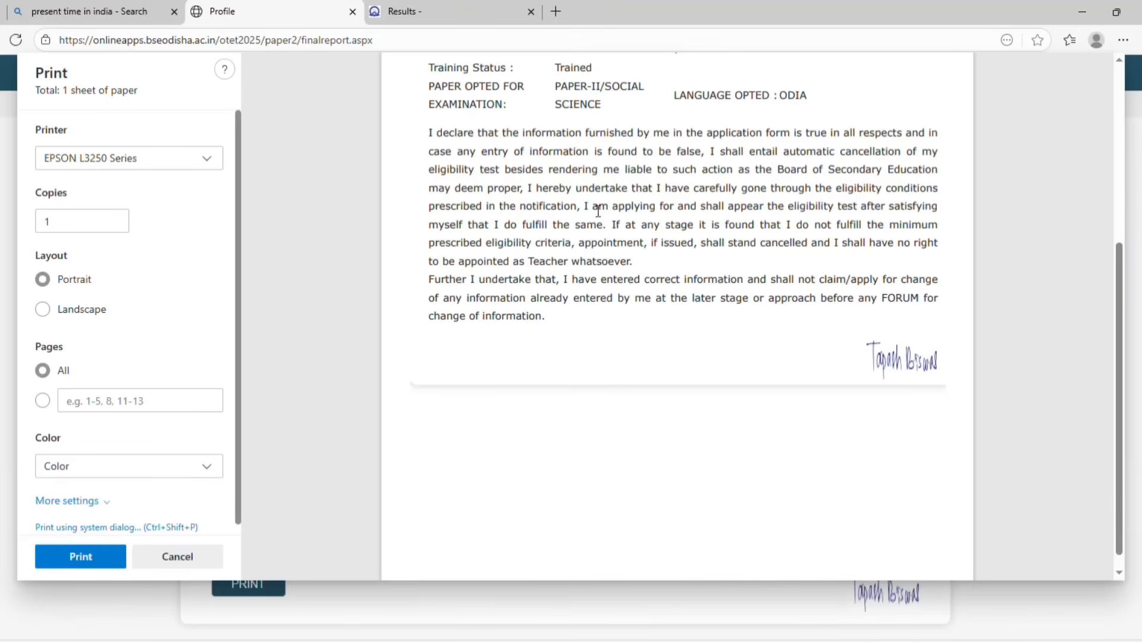
# Look up "present time in india" in a new browser tab and return to the receipt's print preview
pyautogui.click(555, 12)
pyautogui.click(544, 206)
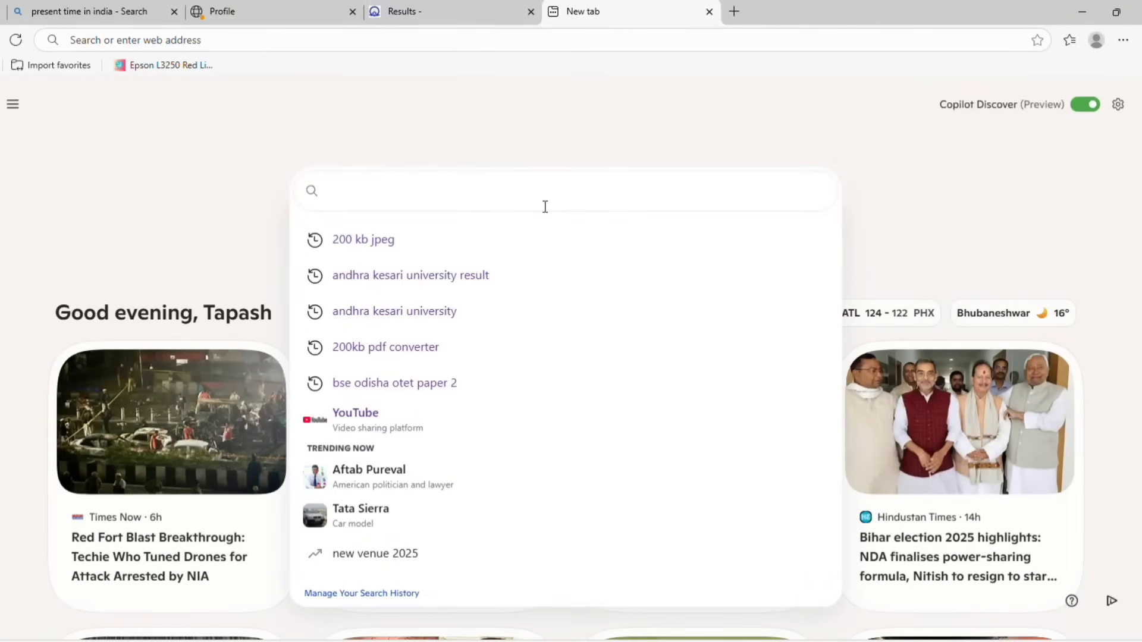
pyautogui.write('PRES')
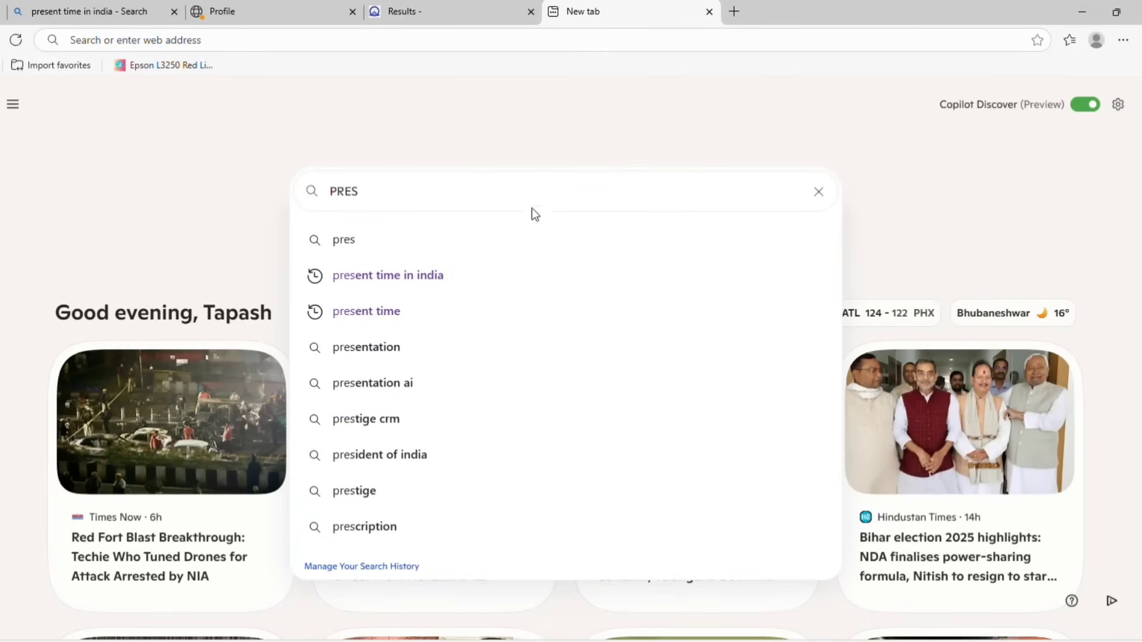
pyautogui.click(444, 280)
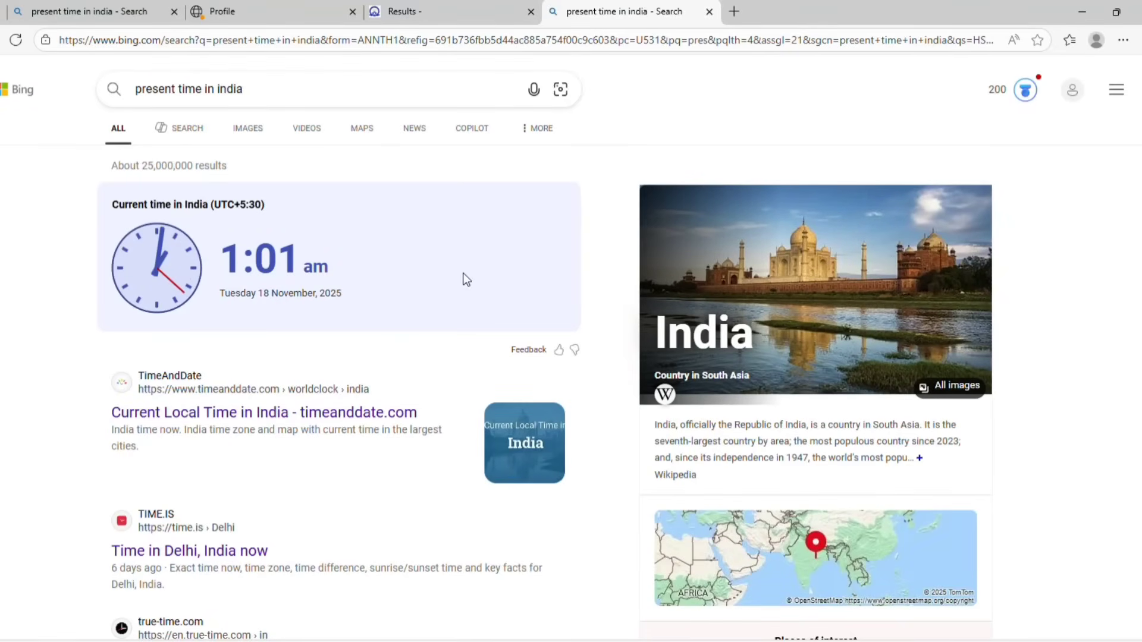
pyautogui.click(295, 6)
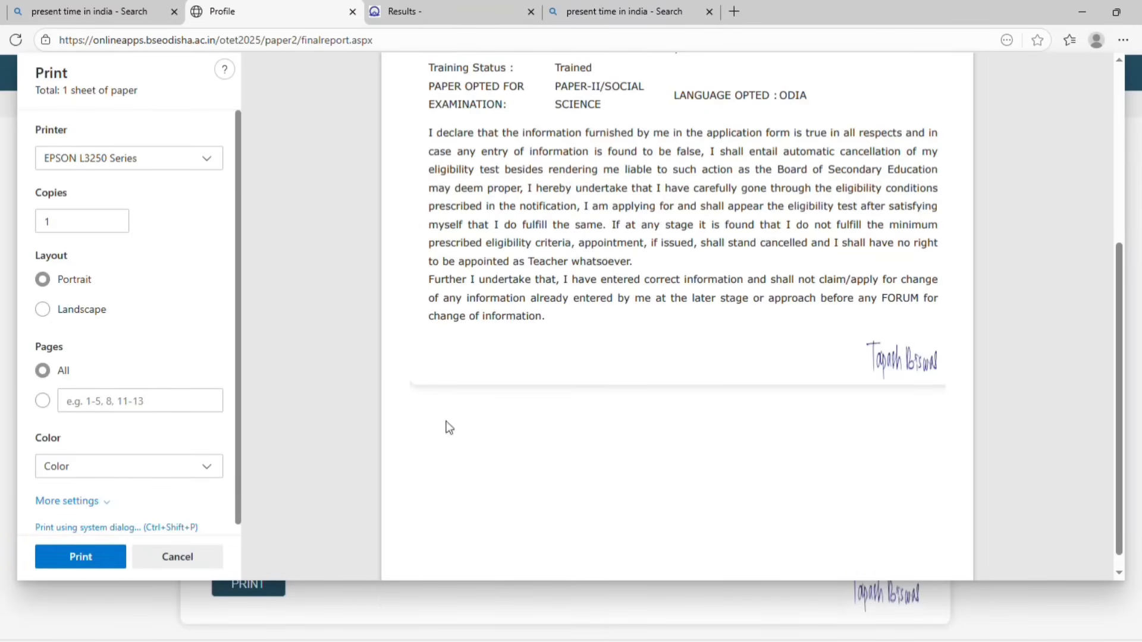
# Print one colour portrait copy of the acknowledgement receipt on the EPSON L3250 Series
pyautogui.scroll(4, 611, 372)
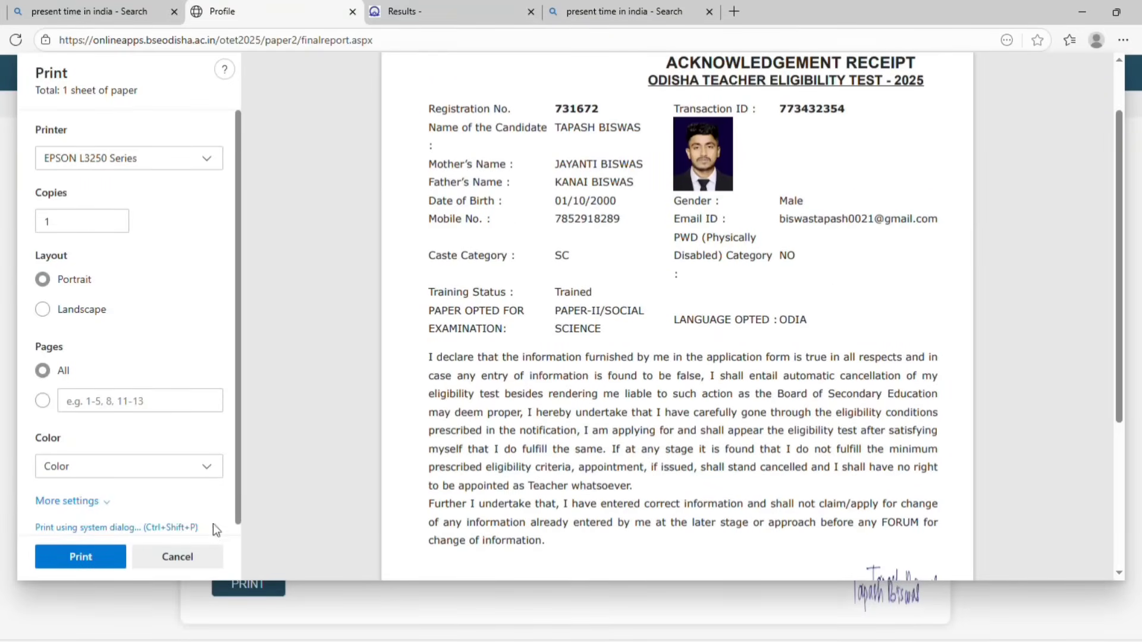
pyautogui.click(109, 556)
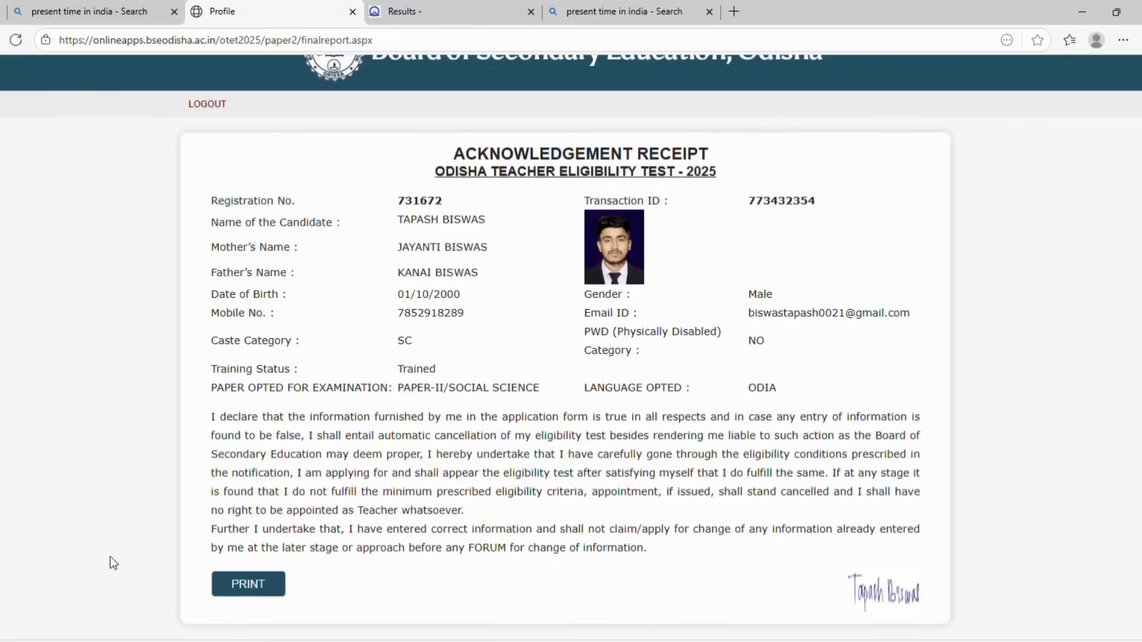
# Log out of the OTET application account and return to the search results for the present time in India
pyautogui.scroll(1, 742, 369)
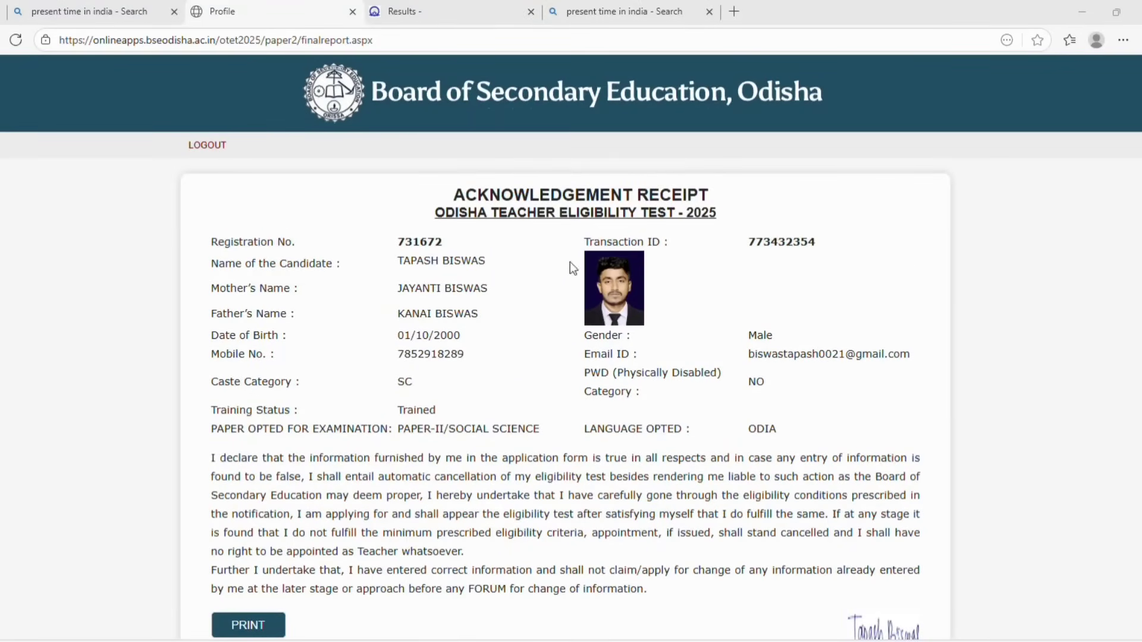
pyautogui.click(200, 154)
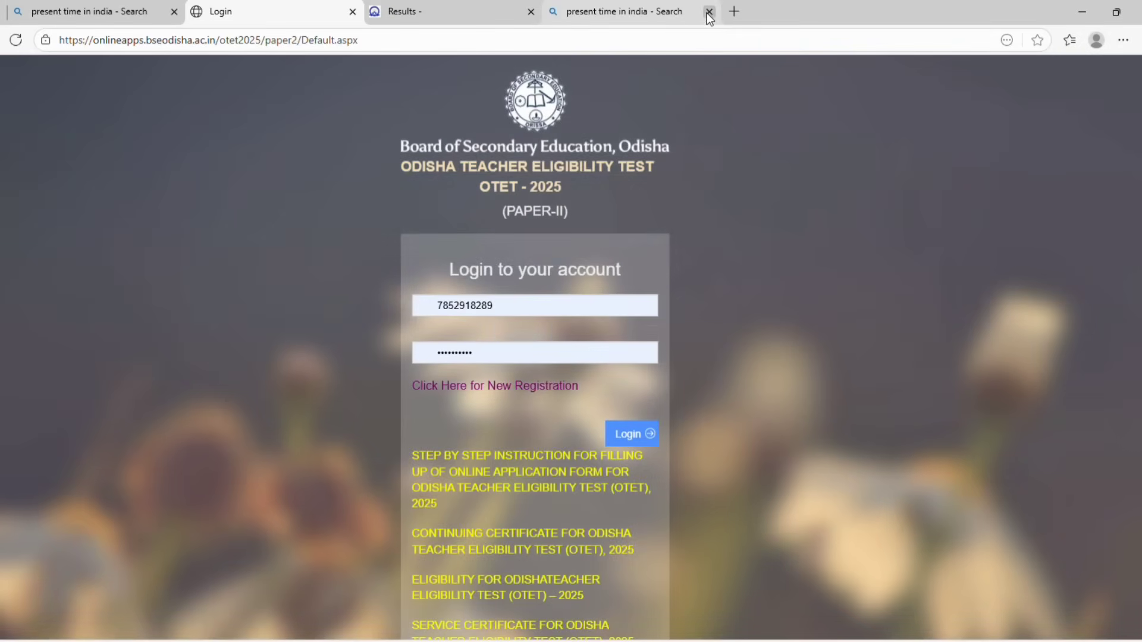
pyautogui.click(636, 15)
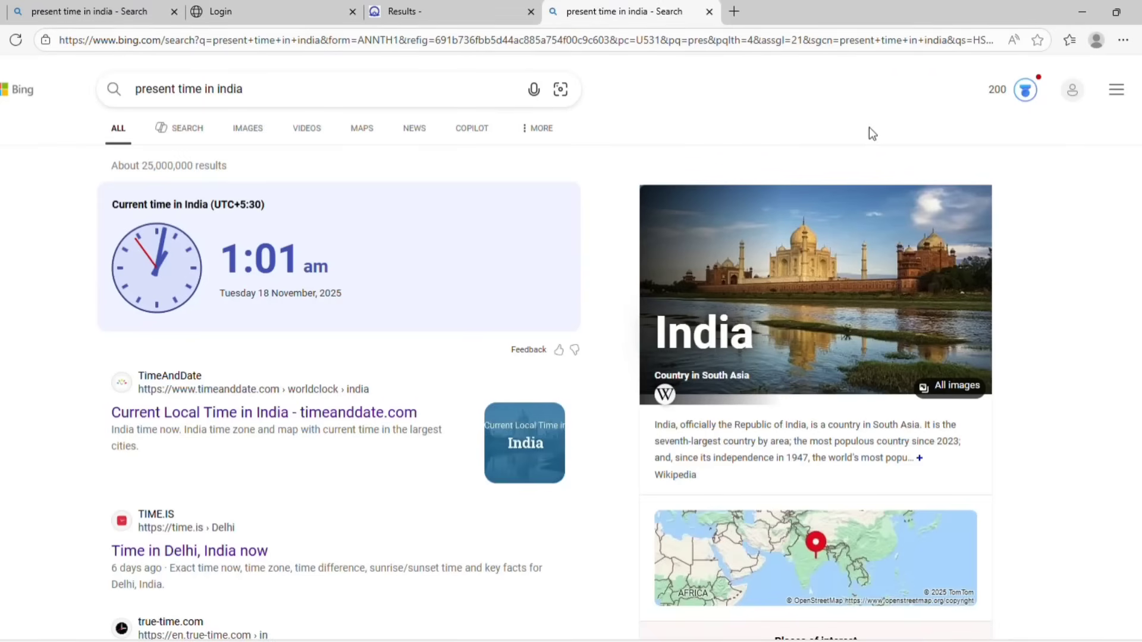